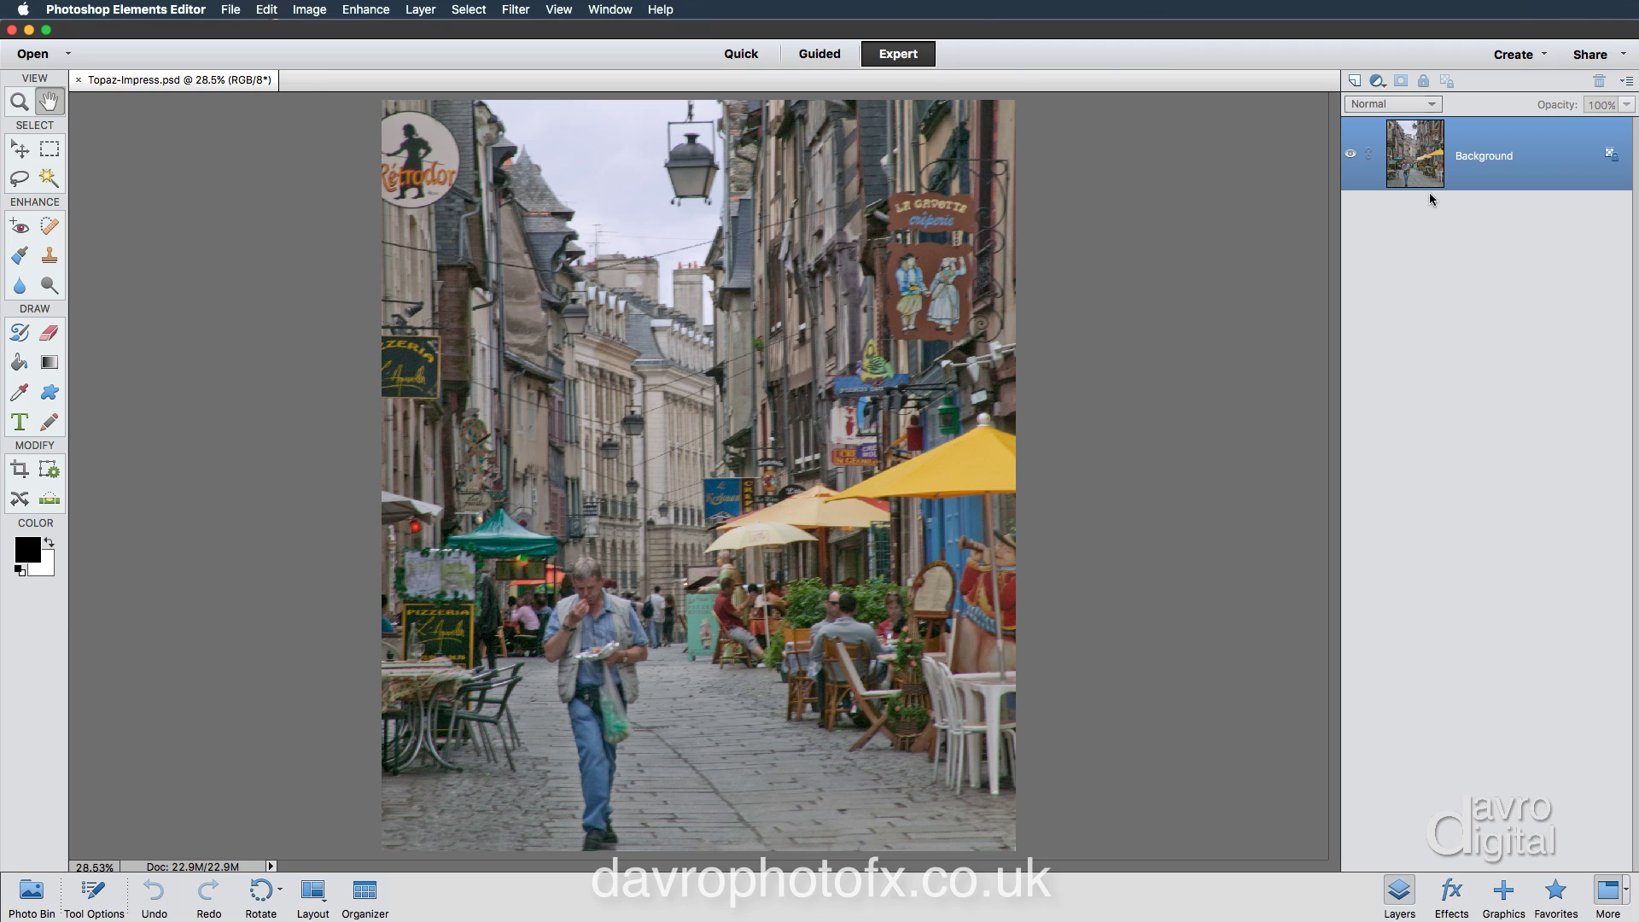
# Step: Duplicate the Background layer and launch the Topaz Impression filter on the copy
pyautogui.press('super+j')
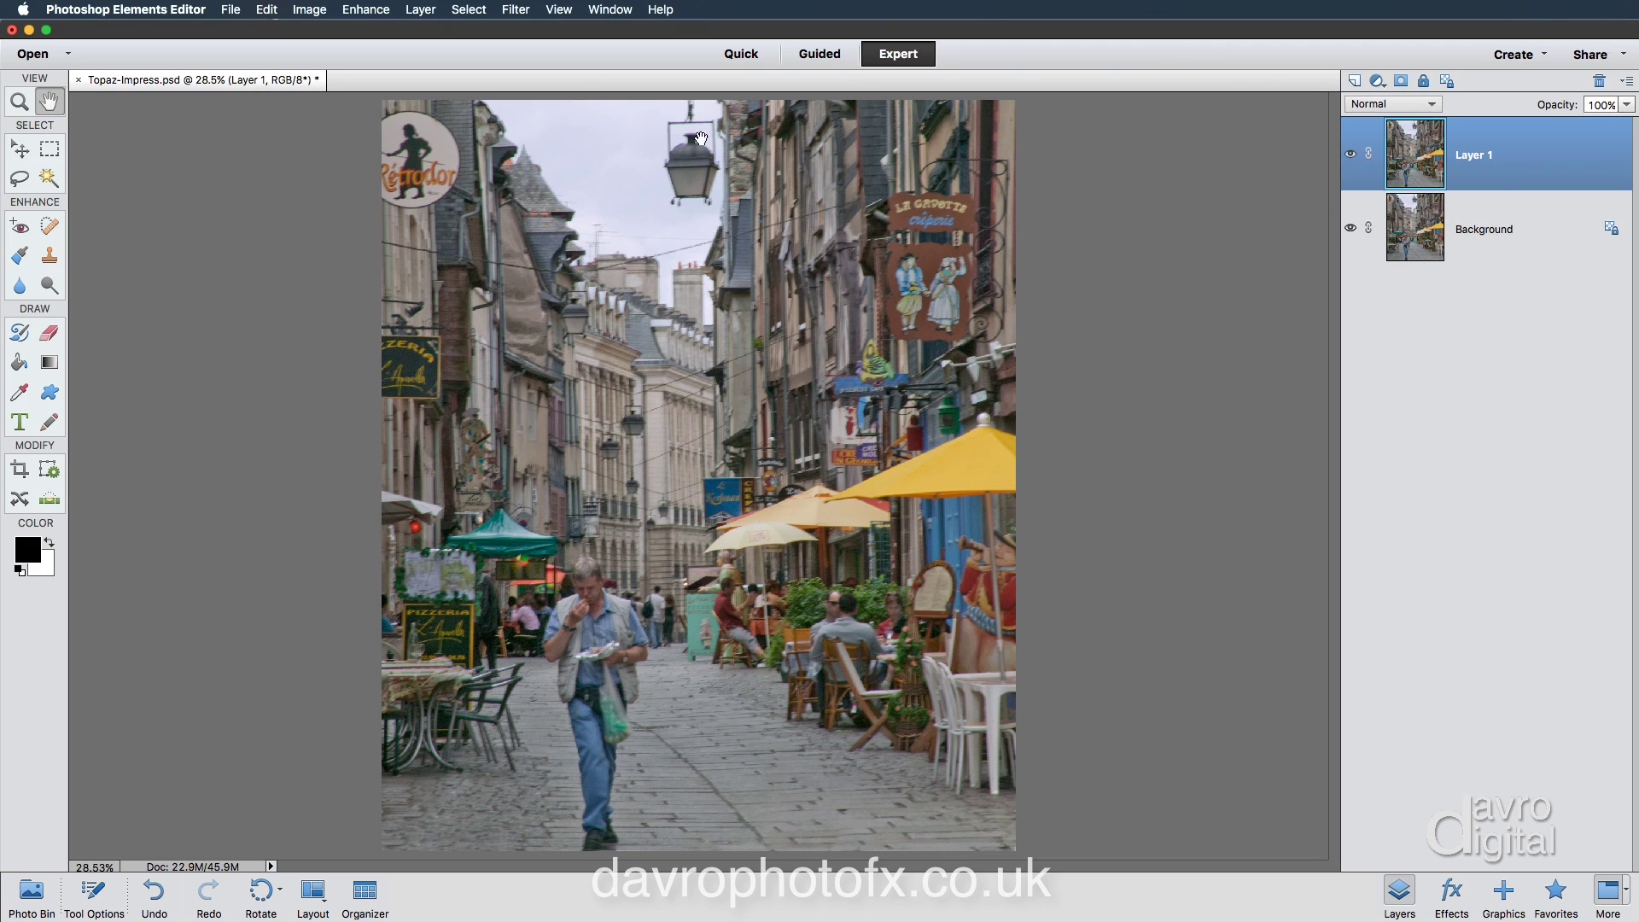
pyautogui.click(517, 10)
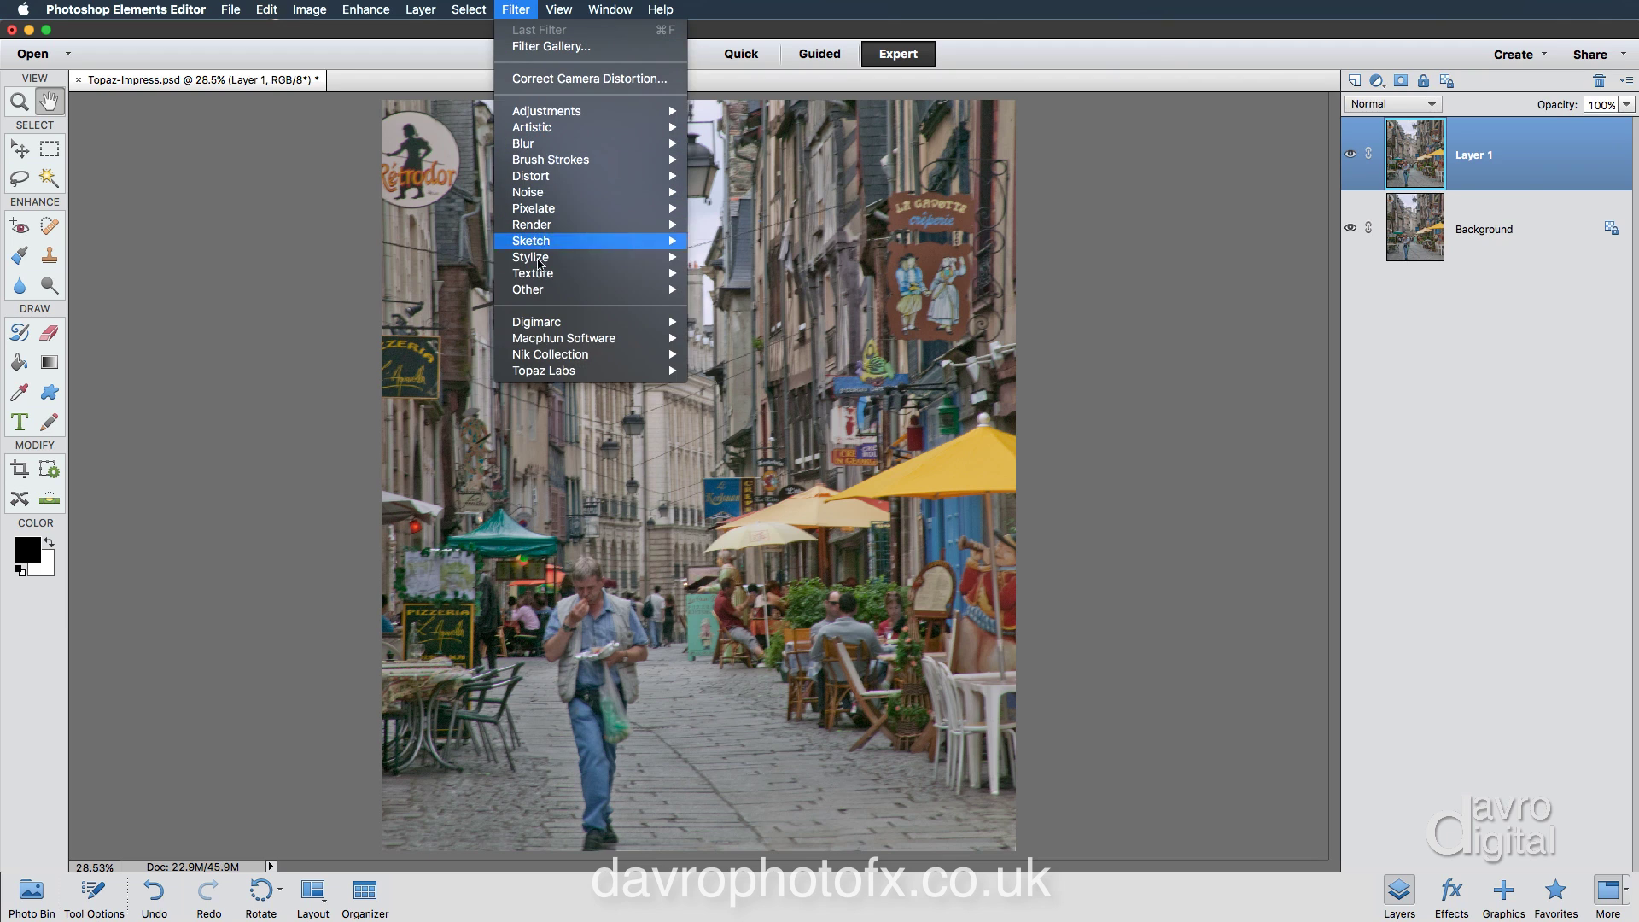
pyautogui.moveTo(541, 374)
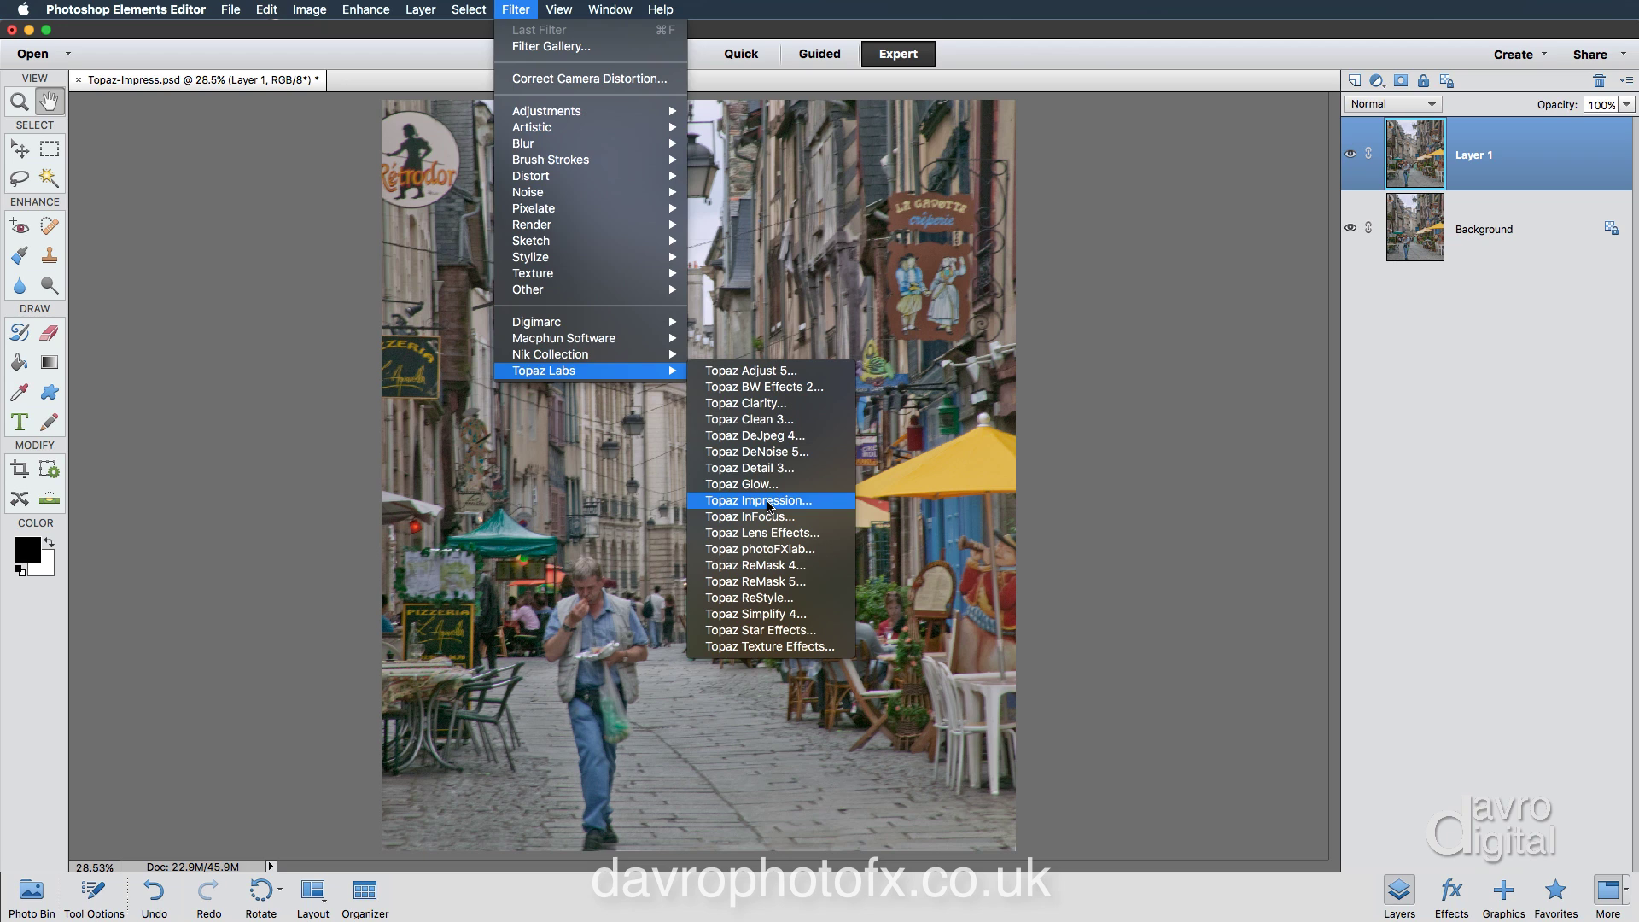
pyautogui.click(759, 500)
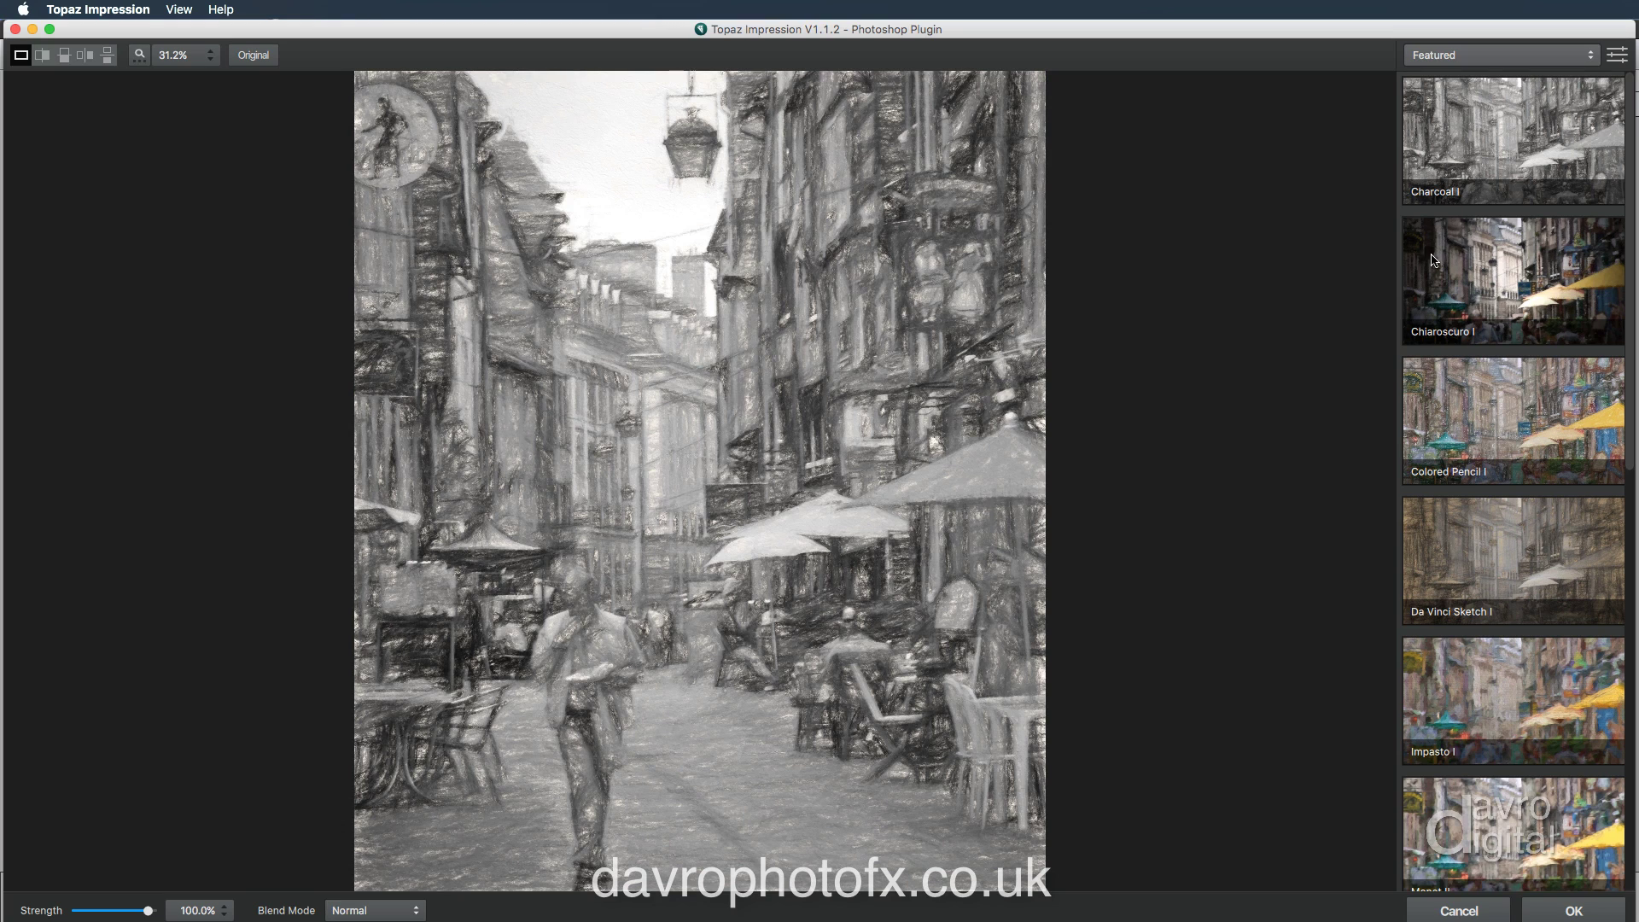
# Step: Preview the Colored Pencil I effect and switch the effect collection to Impressionistic
pyautogui.click(1425, 415)
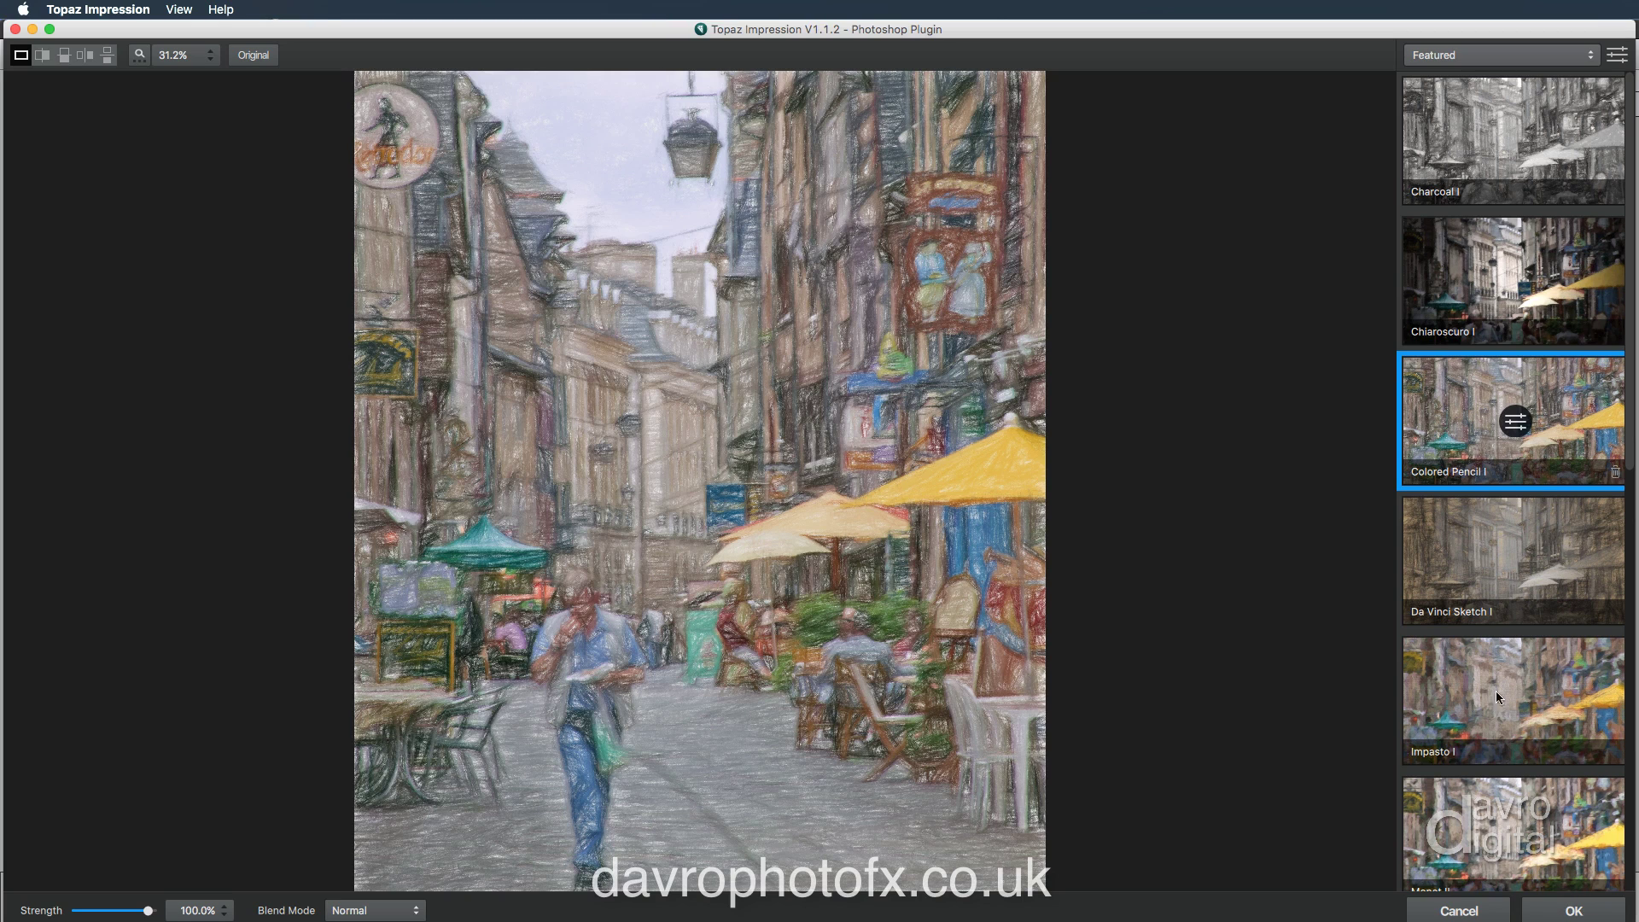
pyautogui.click(1438, 54)
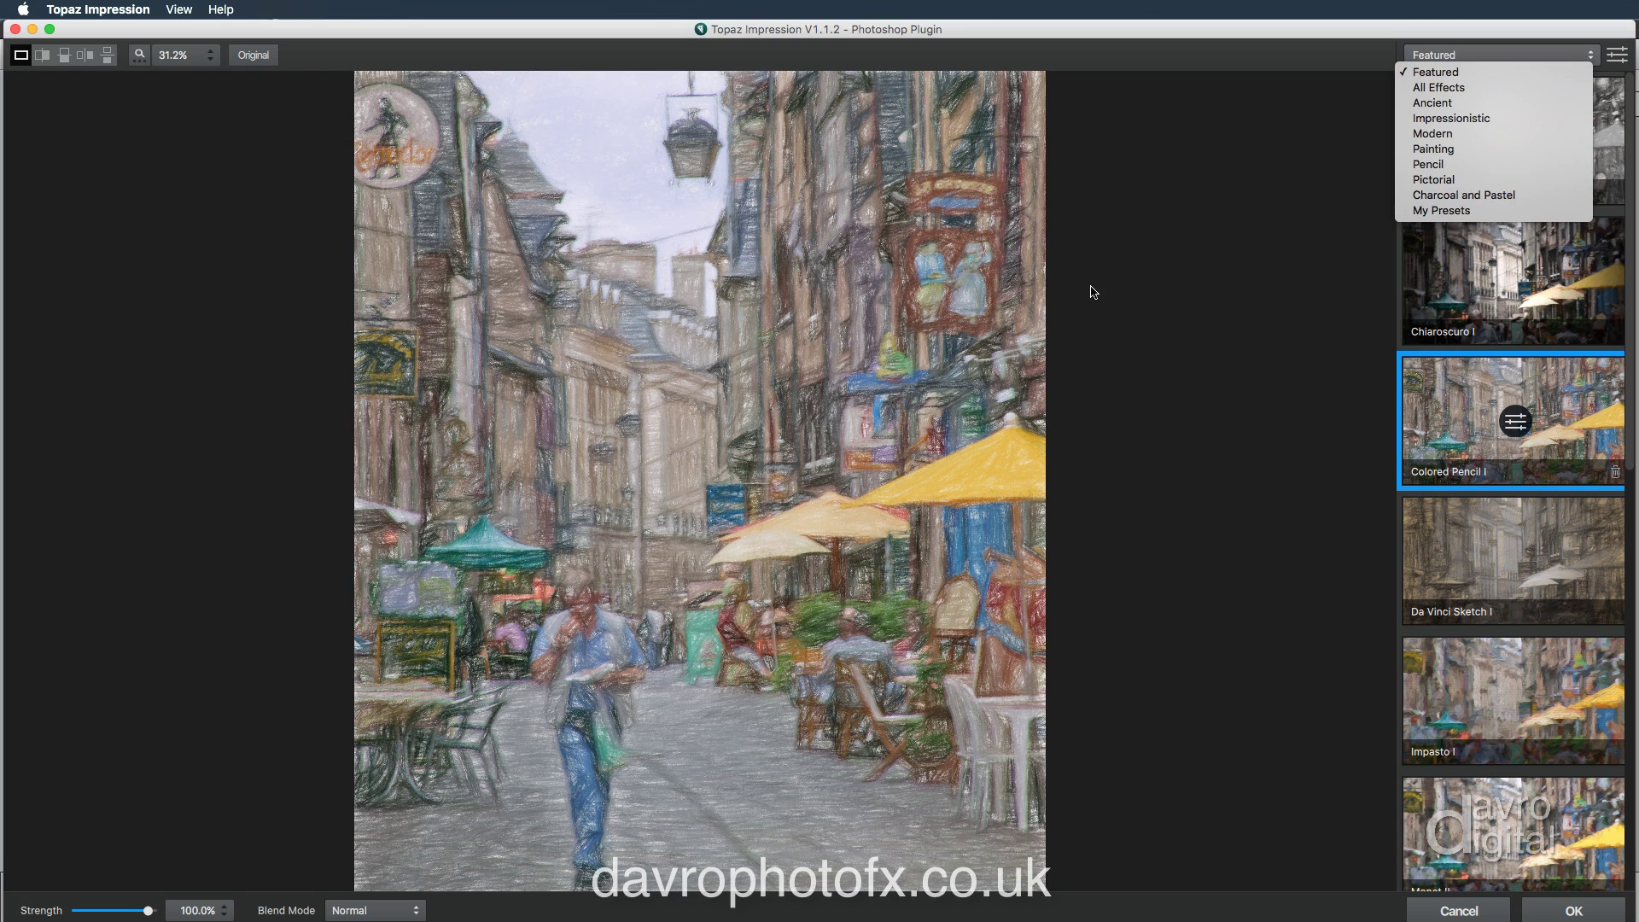
pyautogui.click(1445, 119)
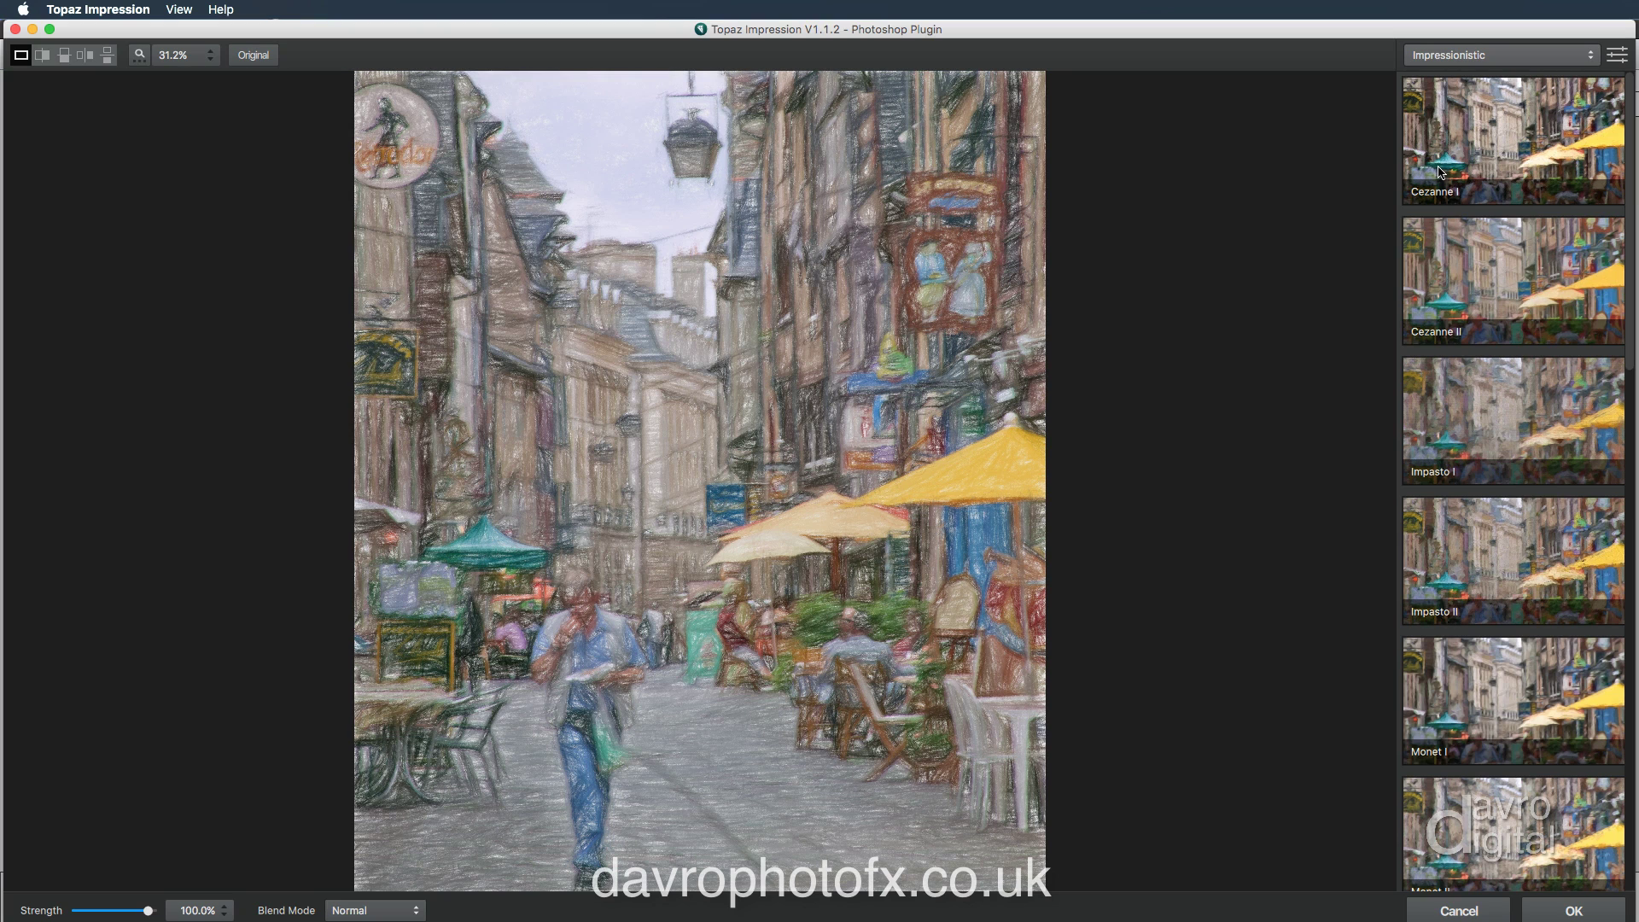
# Step: Try the Cezanne I, Cezanne II, Impasto I and Impasto II presets on the street photo
pyautogui.click(1436, 163)
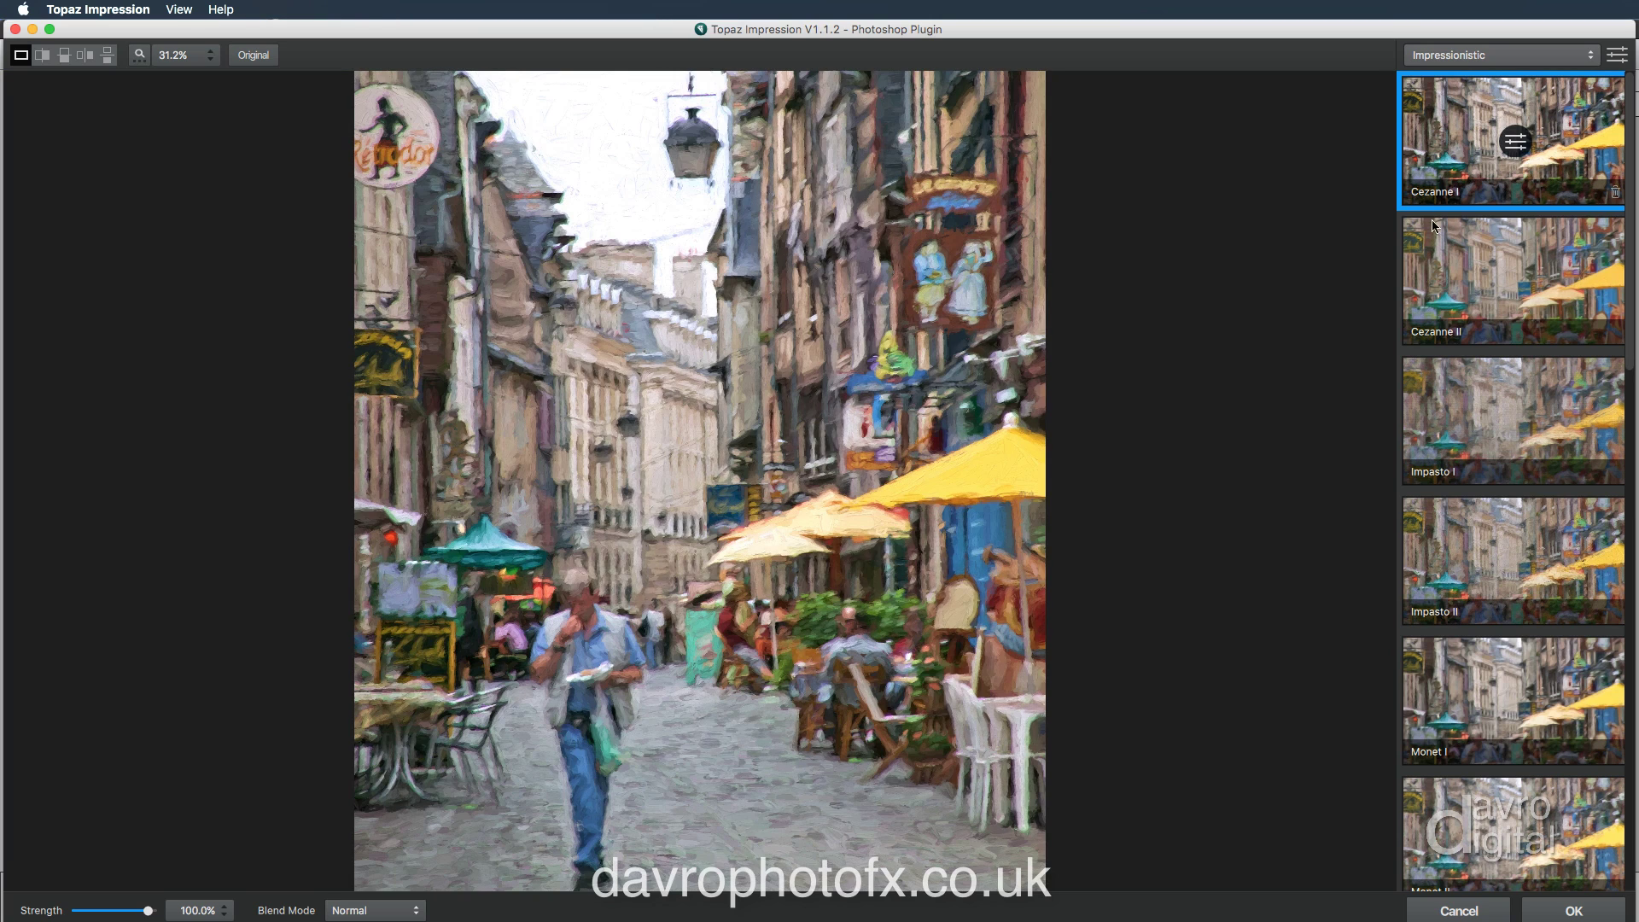
pyautogui.click(1435, 276)
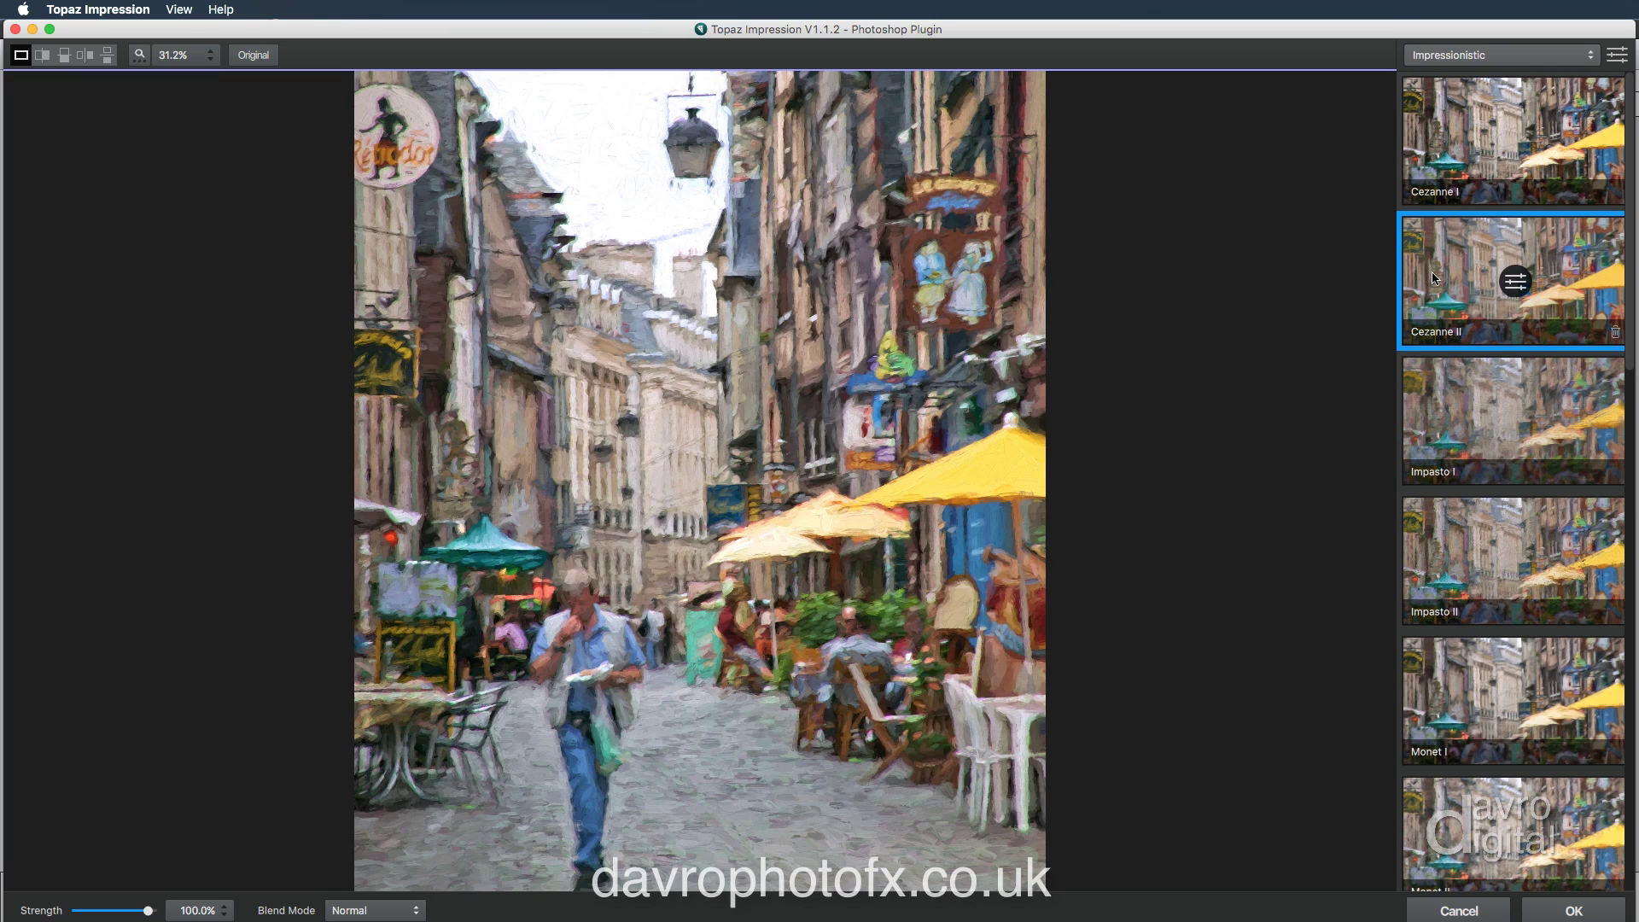
pyautogui.click(1421, 416)
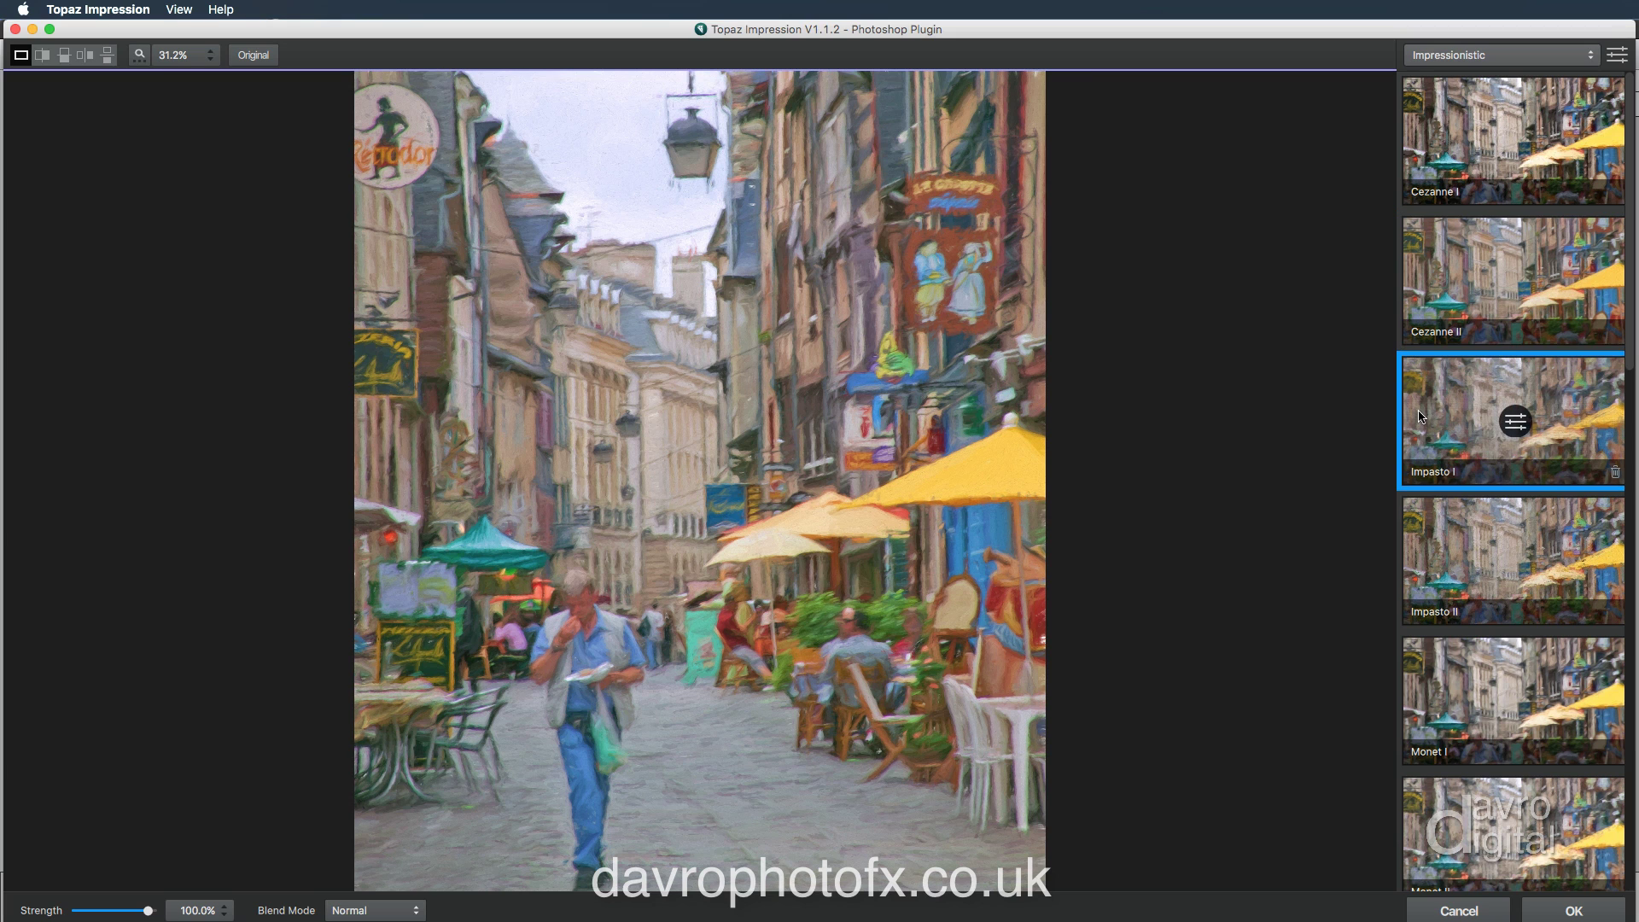
pyautogui.click(1410, 547)
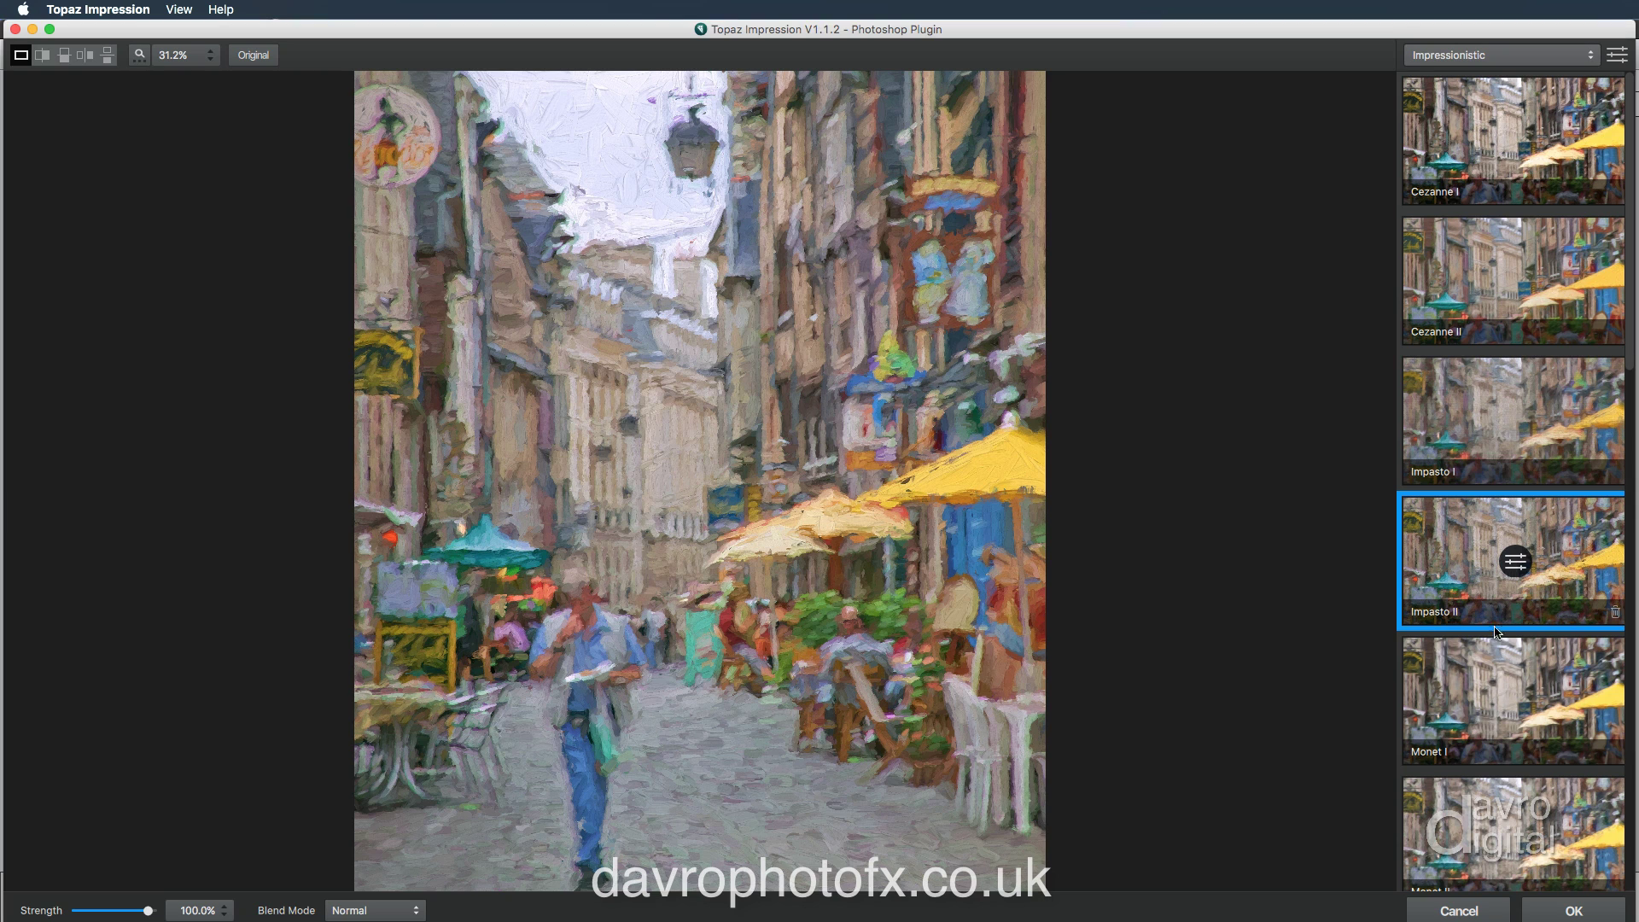
# Step: Apply the Cezanne II preset and open its adjustment settings
pyautogui.click(1431, 245)
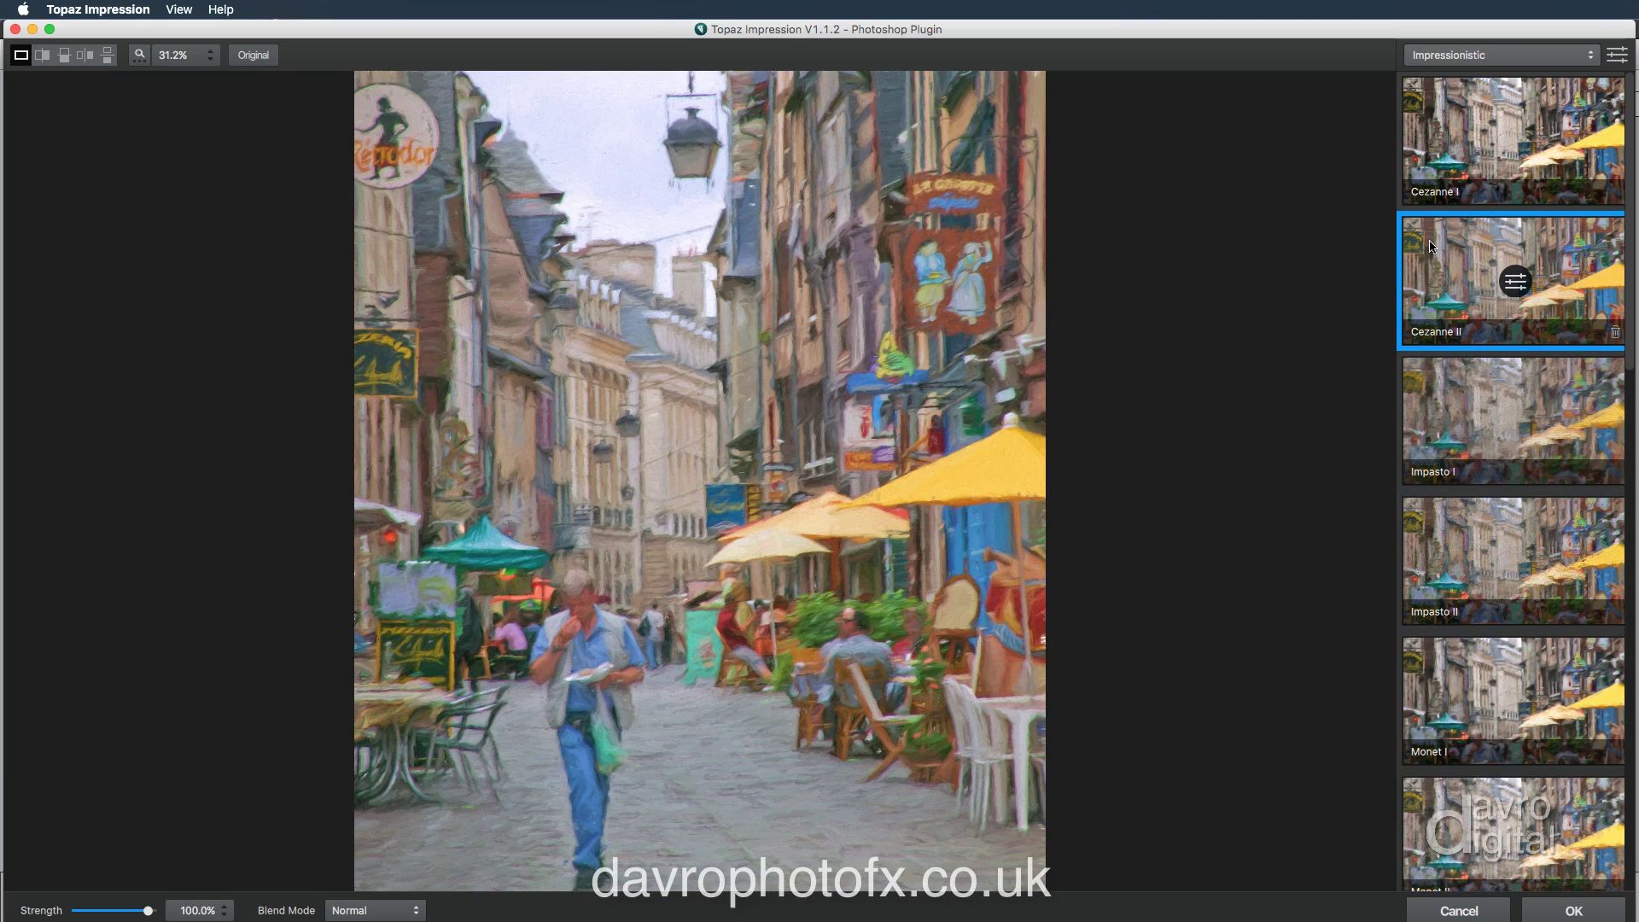
pyautogui.click(1516, 284)
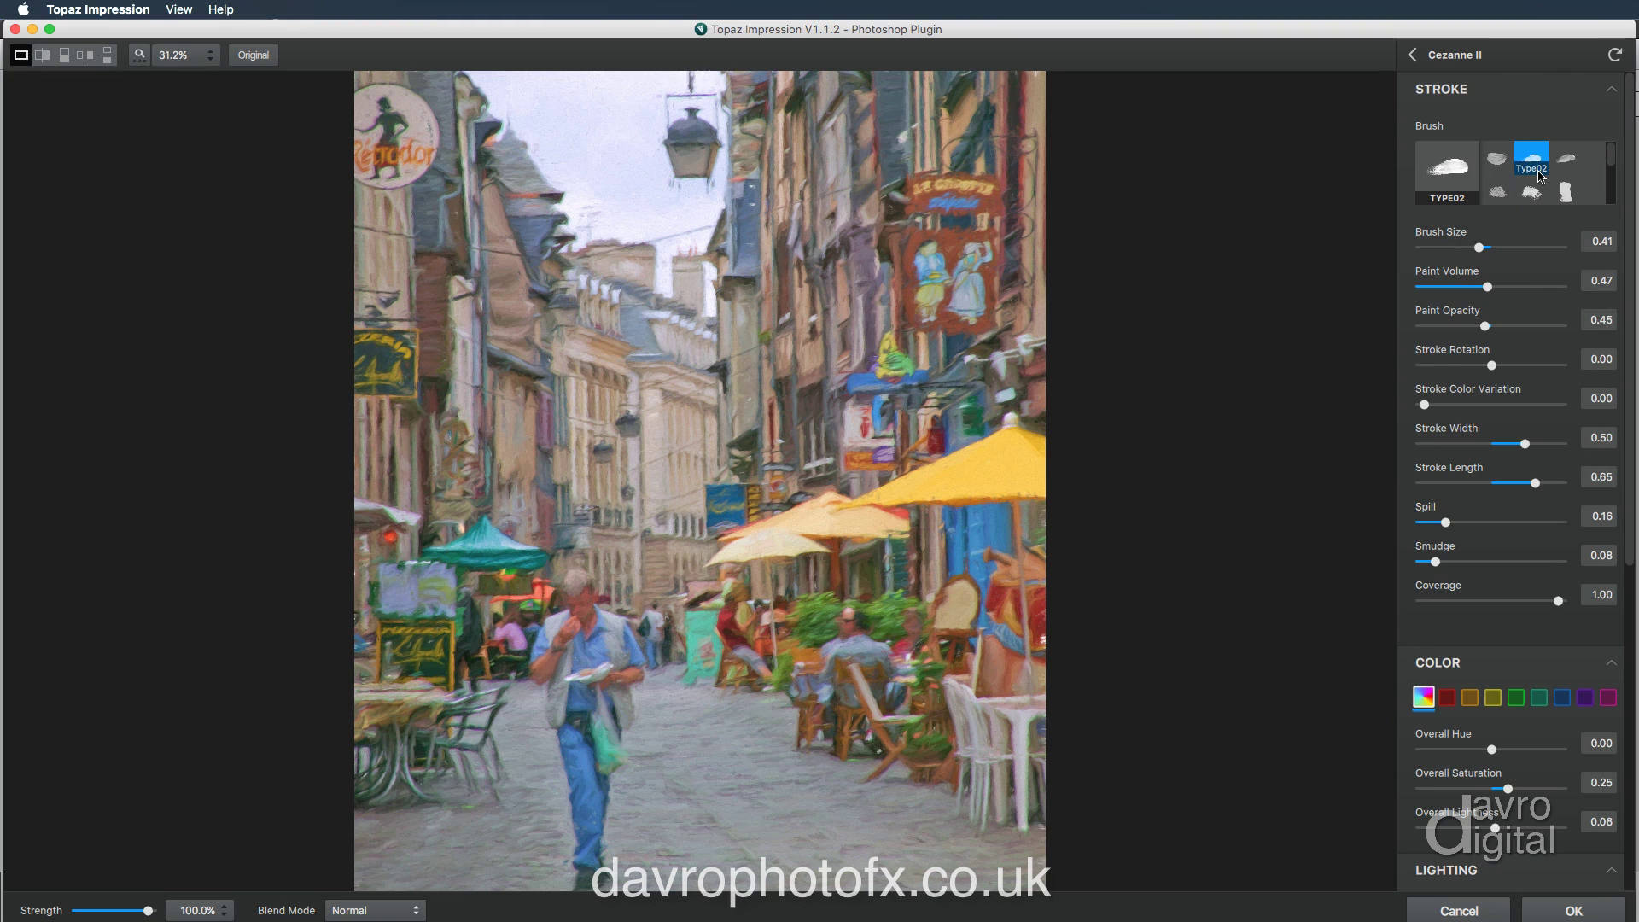
# Step: Try the Type07 and Type08 stroke brushes and settle on the Type01 brush
pyautogui.scroll(-2, 1613, 169)
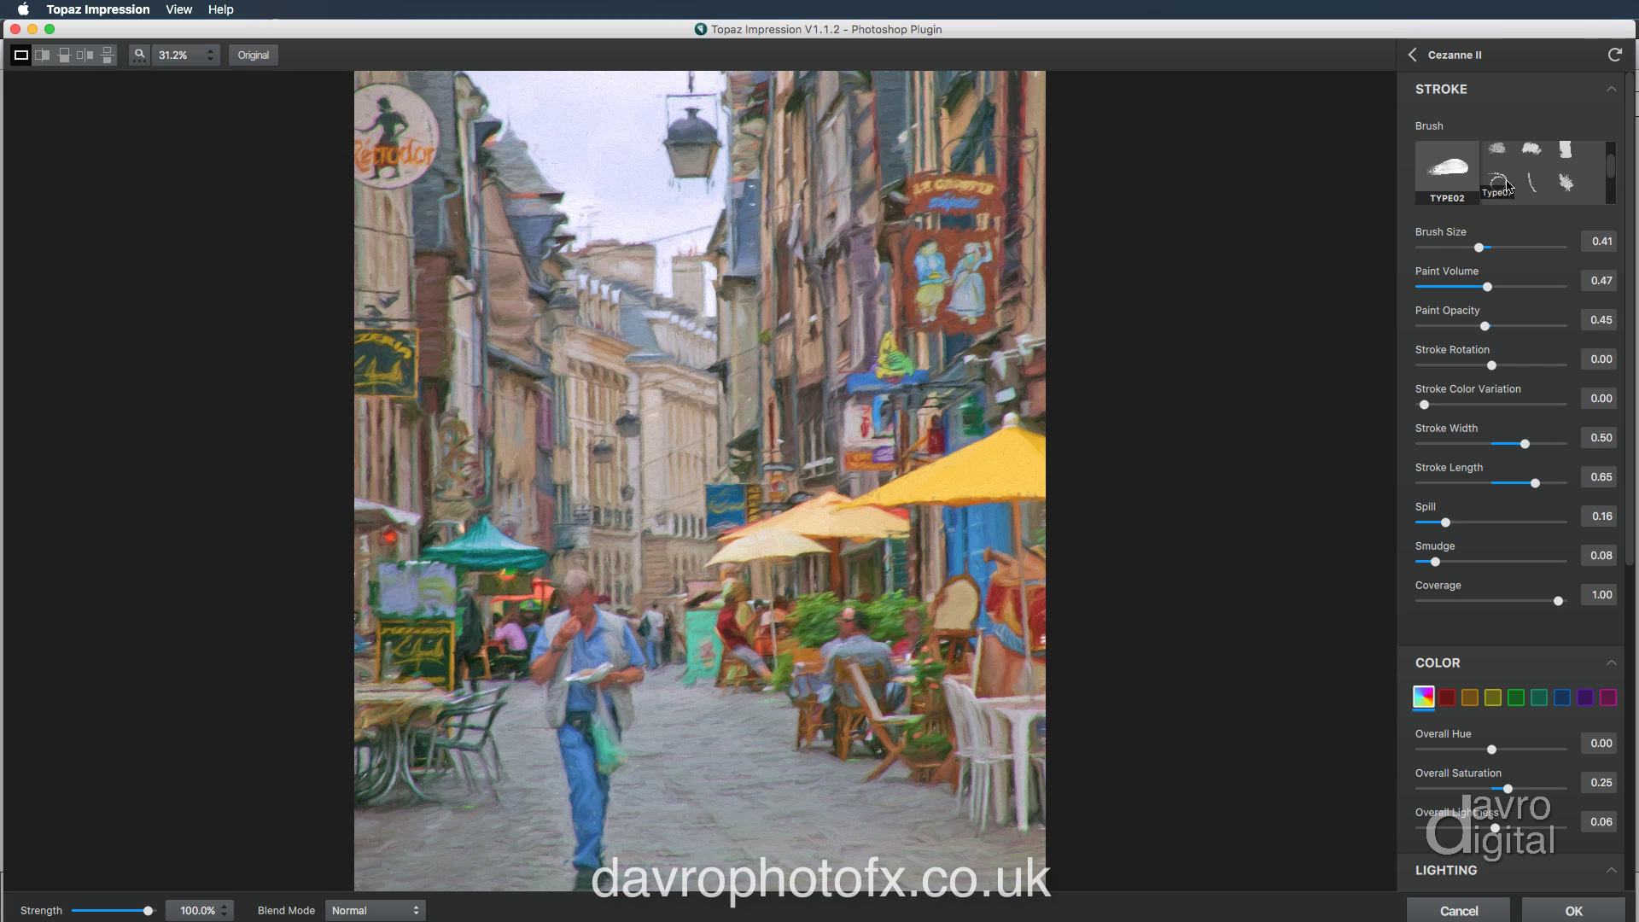
pyautogui.click(1503, 184)
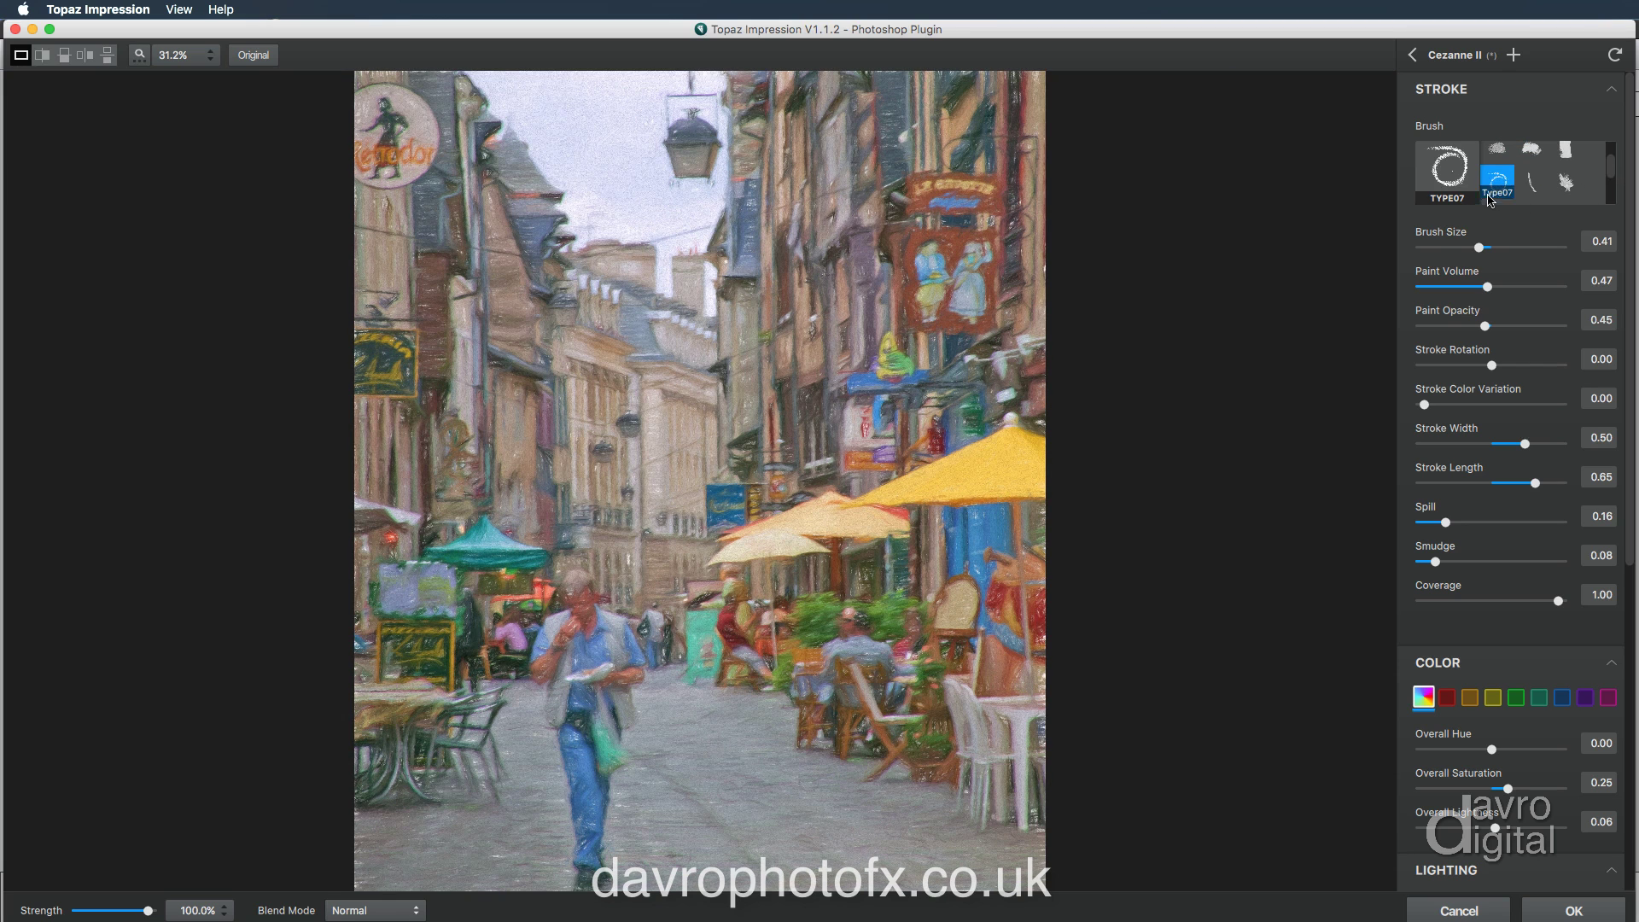
pyautogui.click(1531, 182)
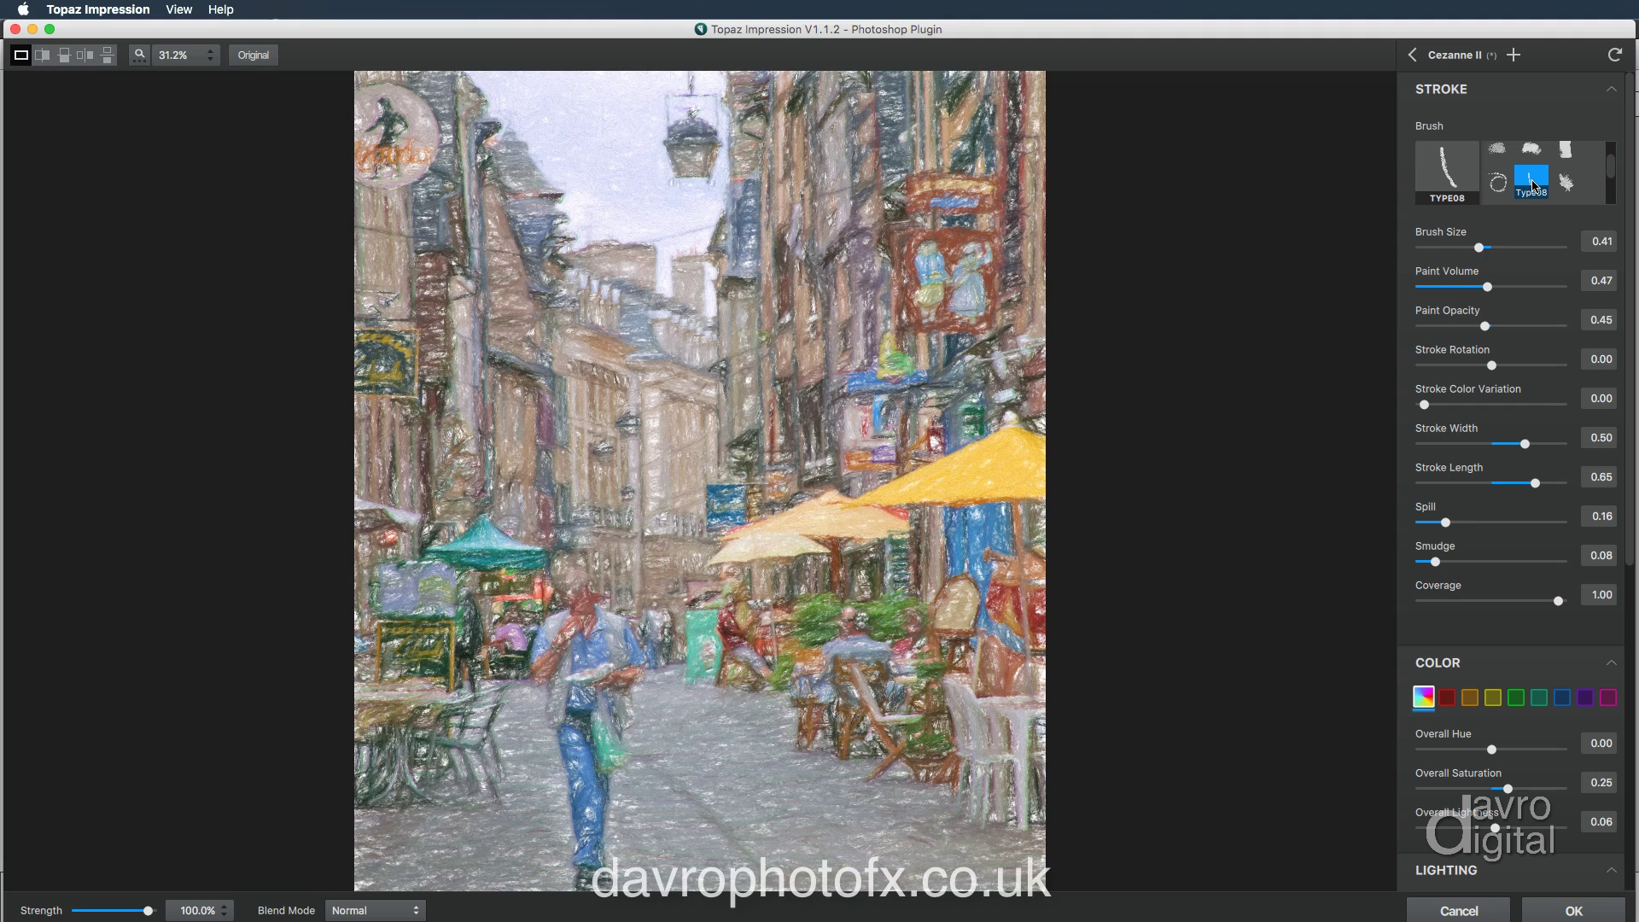
pyautogui.scroll(2, 1532, 184)
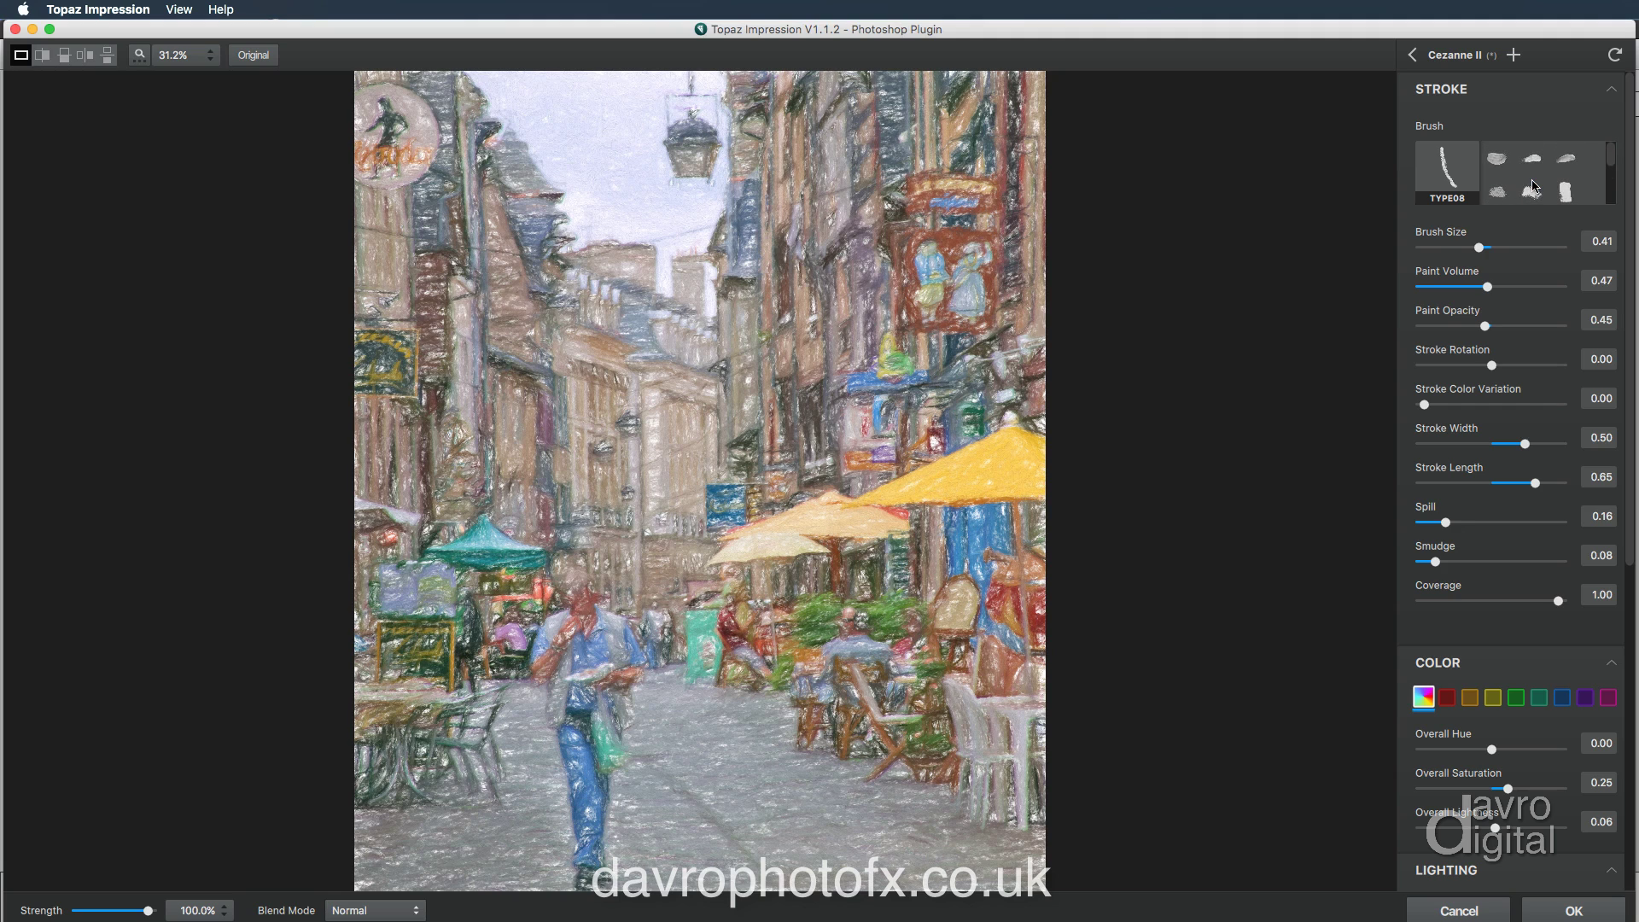
pyautogui.click(1500, 162)
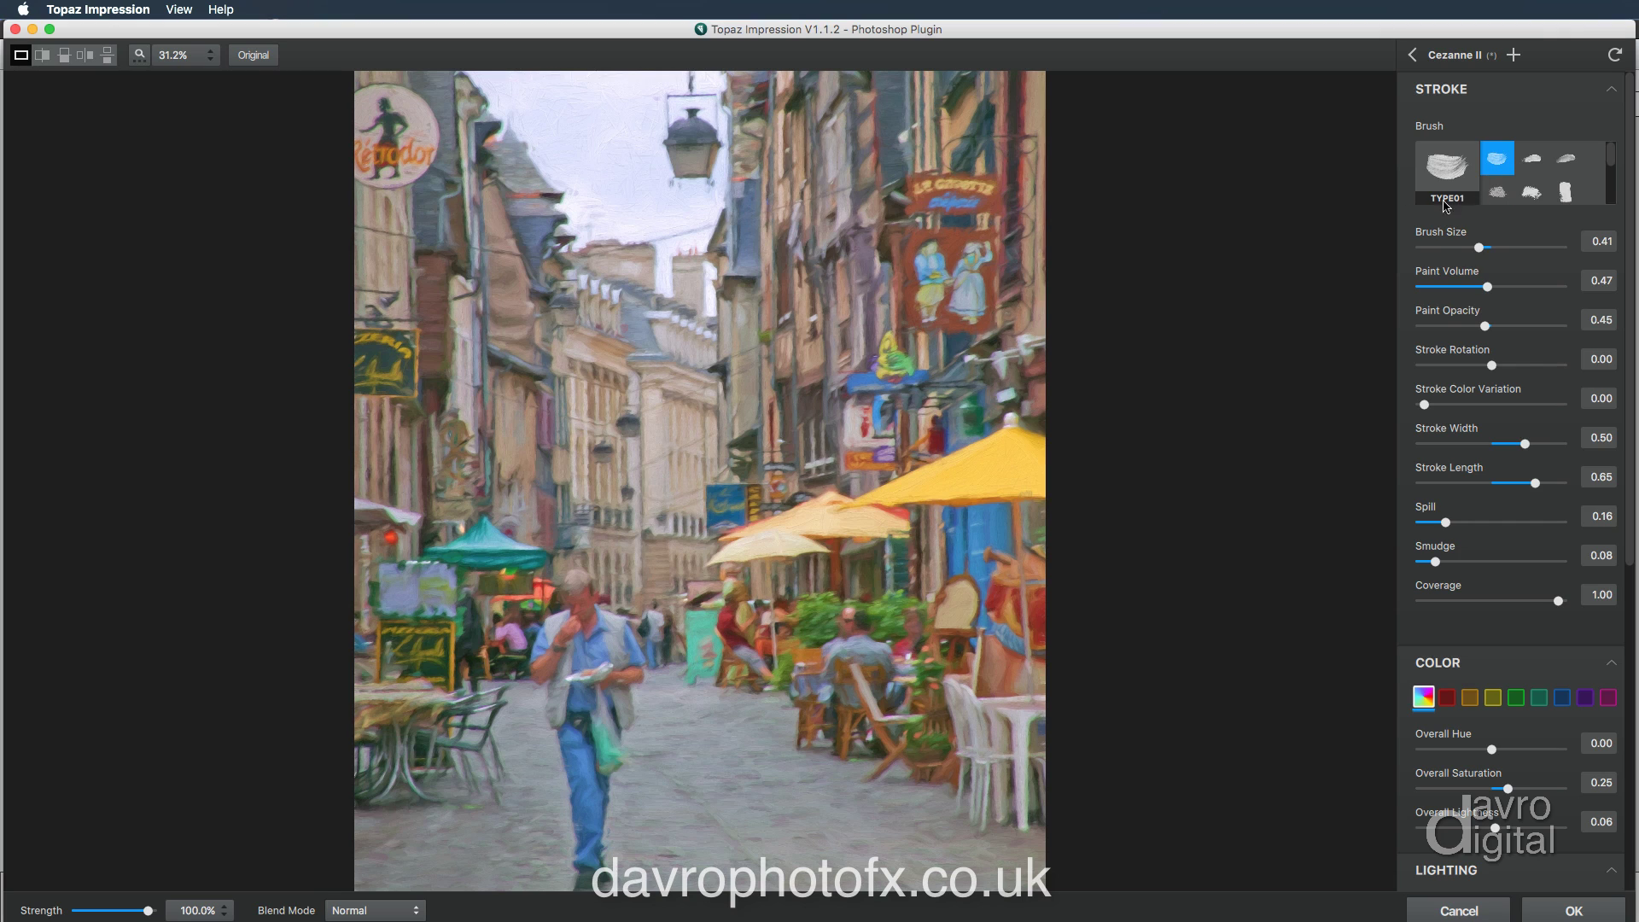
# Step: Set the stroke's brush size to 0.56 while viewing the buildings at 62.7% magnification
pyautogui.click(140, 56)
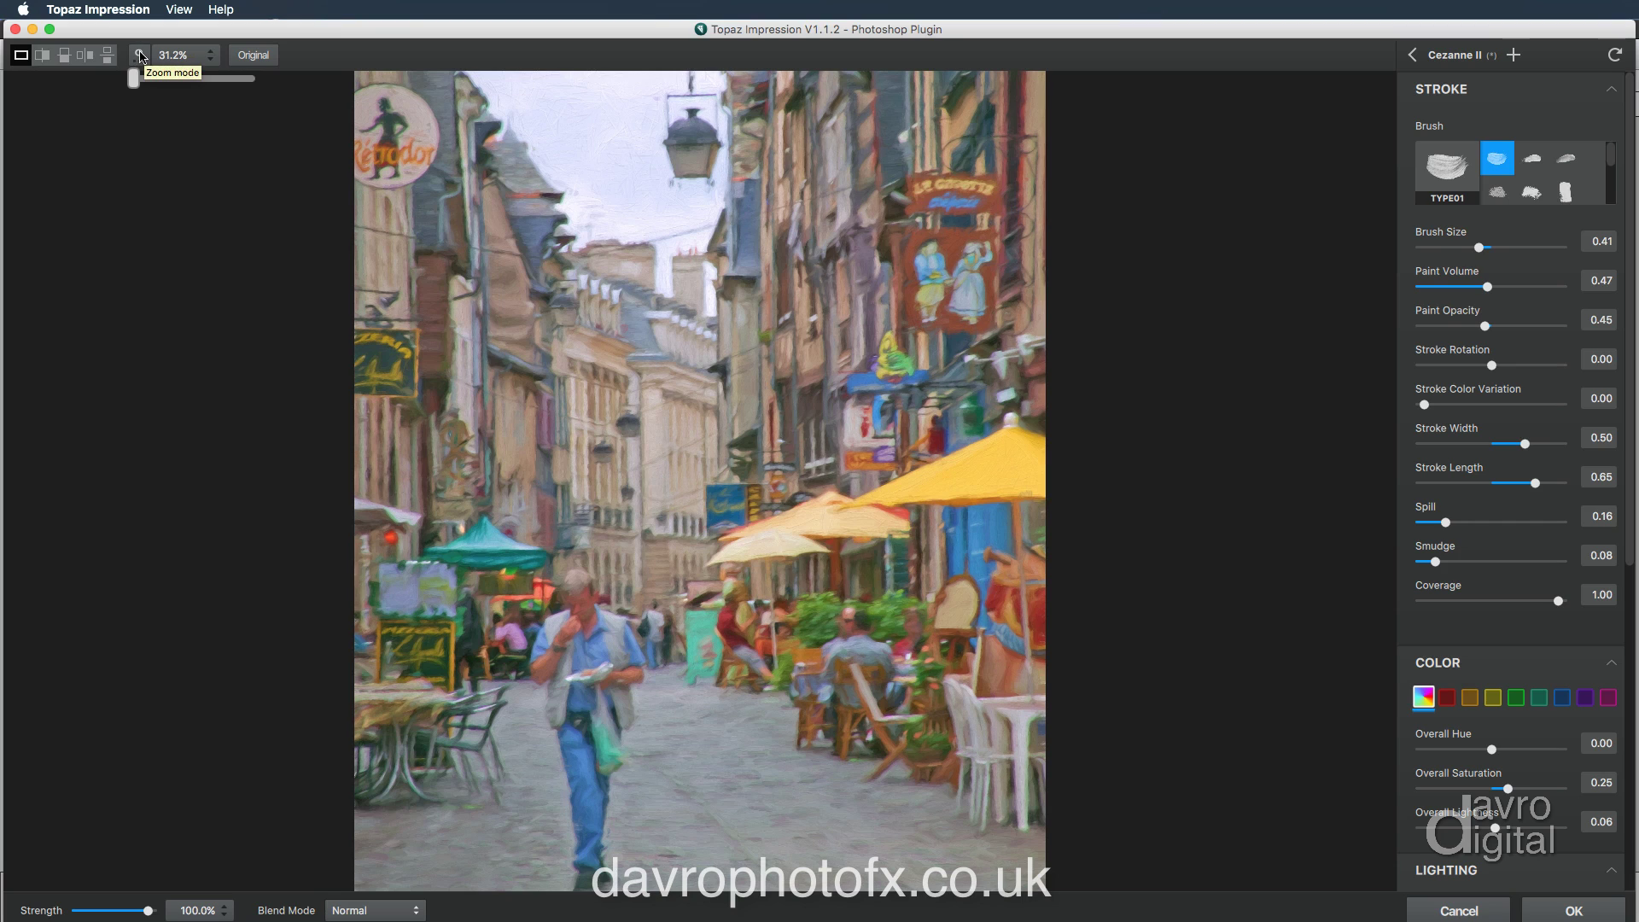
pyautogui.click(140, 57)
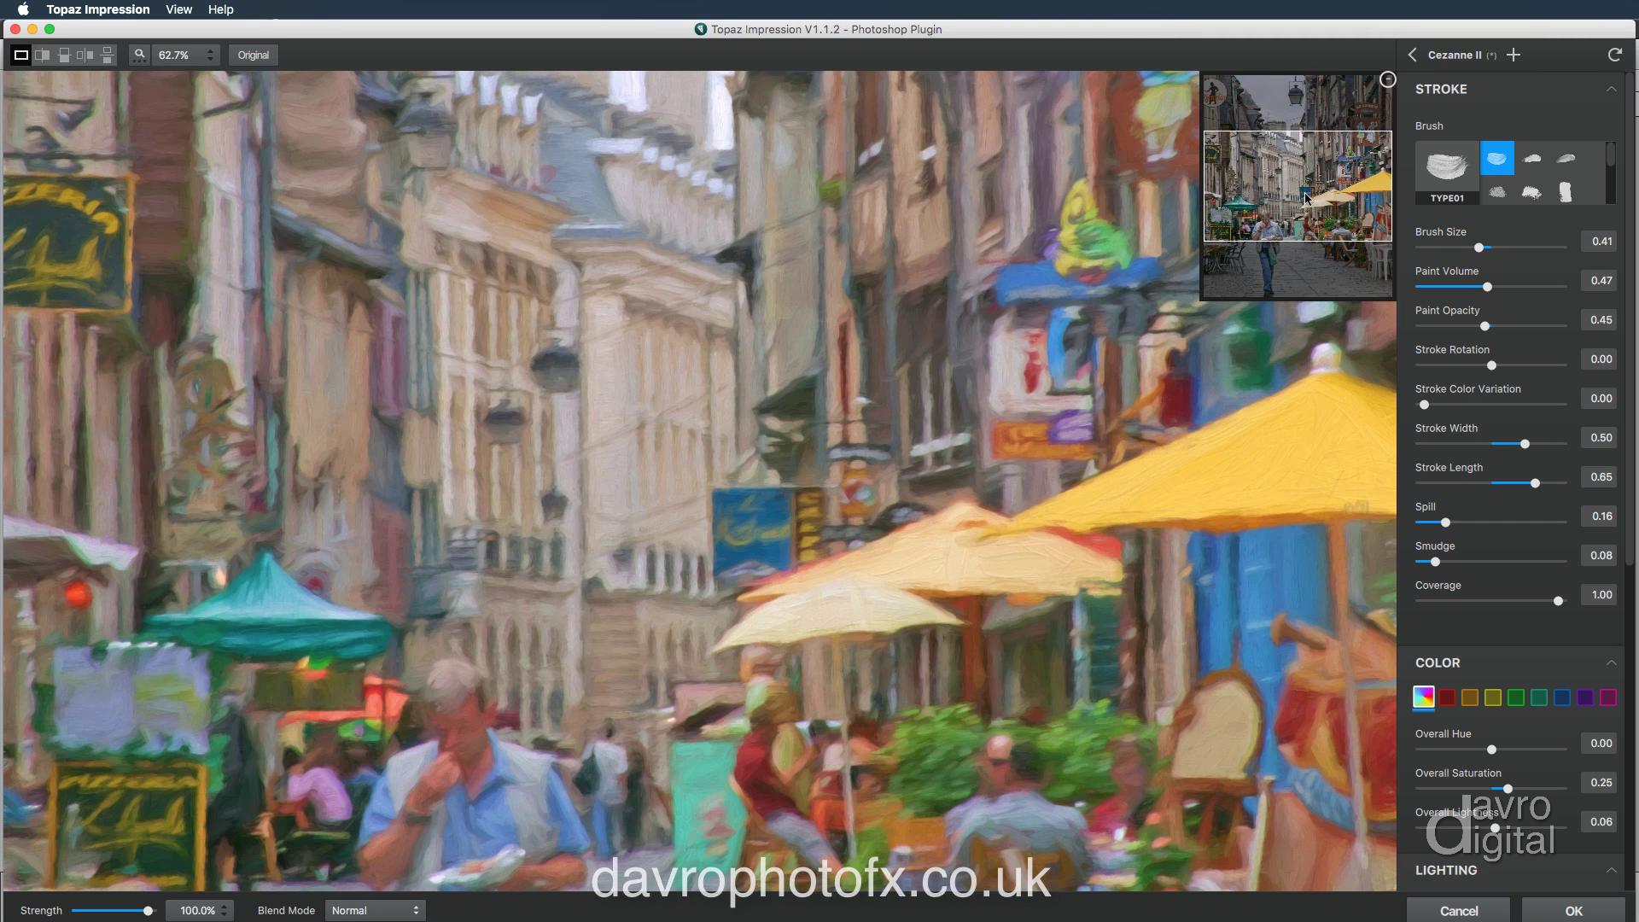
pyautogui.moveTo(1293, 186)
pyautogui.mouseDown()
pyautogui.moveTo(1289, 213)
pyautogui.moveTo(1289, 145)
pyautogui.mouseUp()
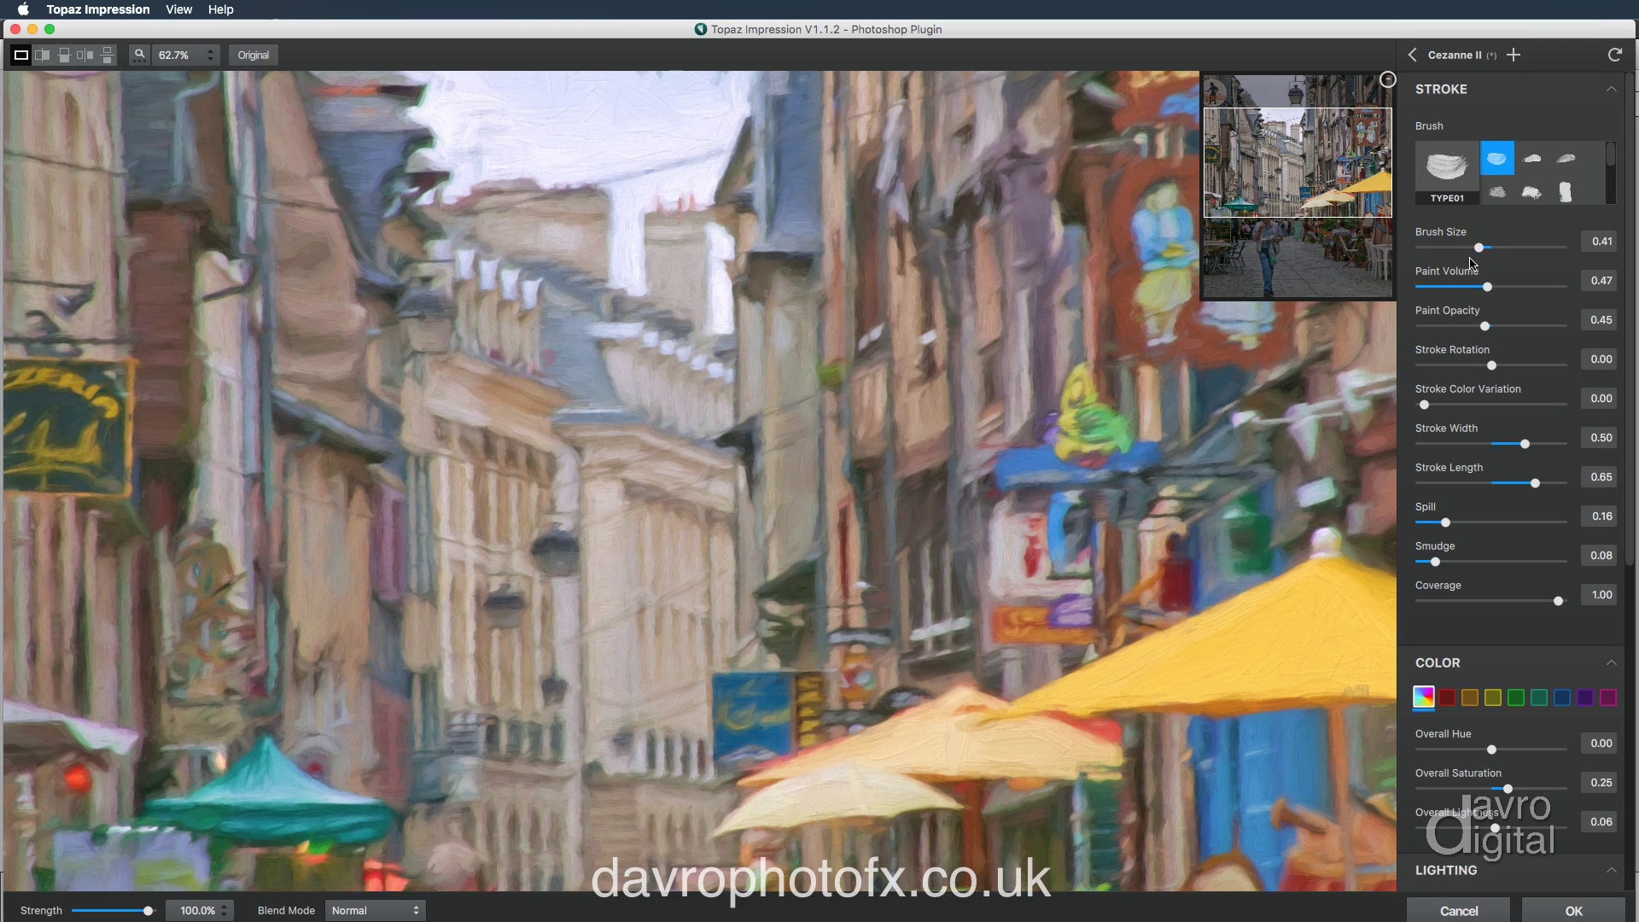
pyautogui.moveTo(1479, 247); pyautogui.dragTo(1501, 249)
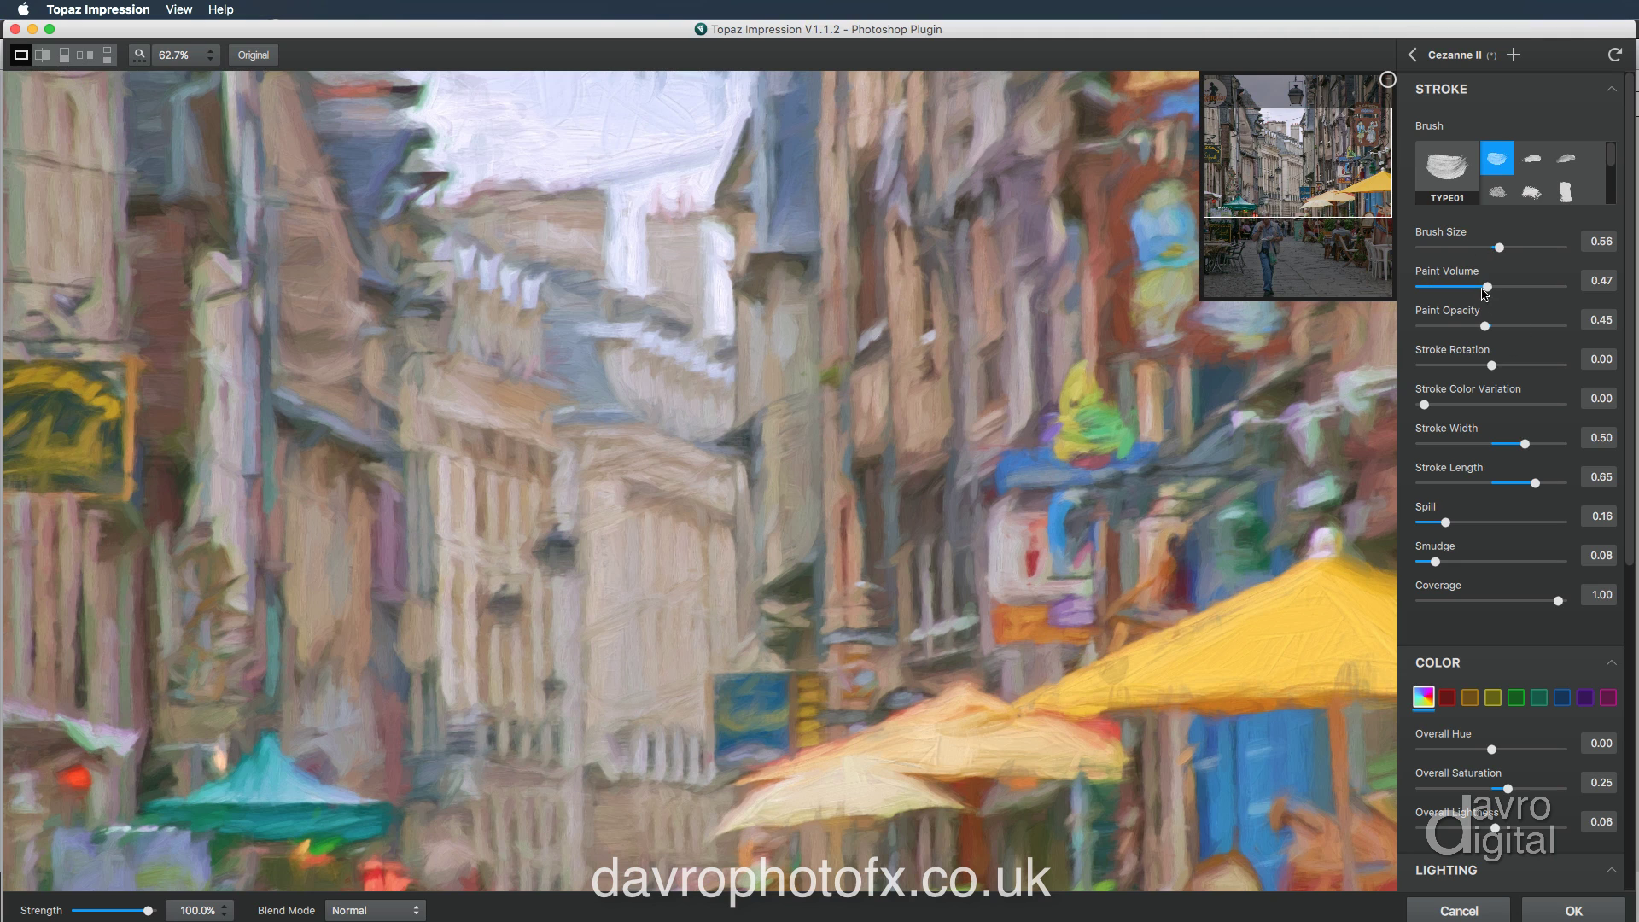
# Step: Set the paint volume to 0.85 and the paint opacity to 0.78
pyautogui.moveTo(1487, 290); pyautogui.dragTo(1533, 295)
pyautogui.moveTo(1532, 291); pyautogui.dragTo(1539, 290)
pyautogui.moveTo(1485, 331); pyautogui.dragTo(1441, 329)
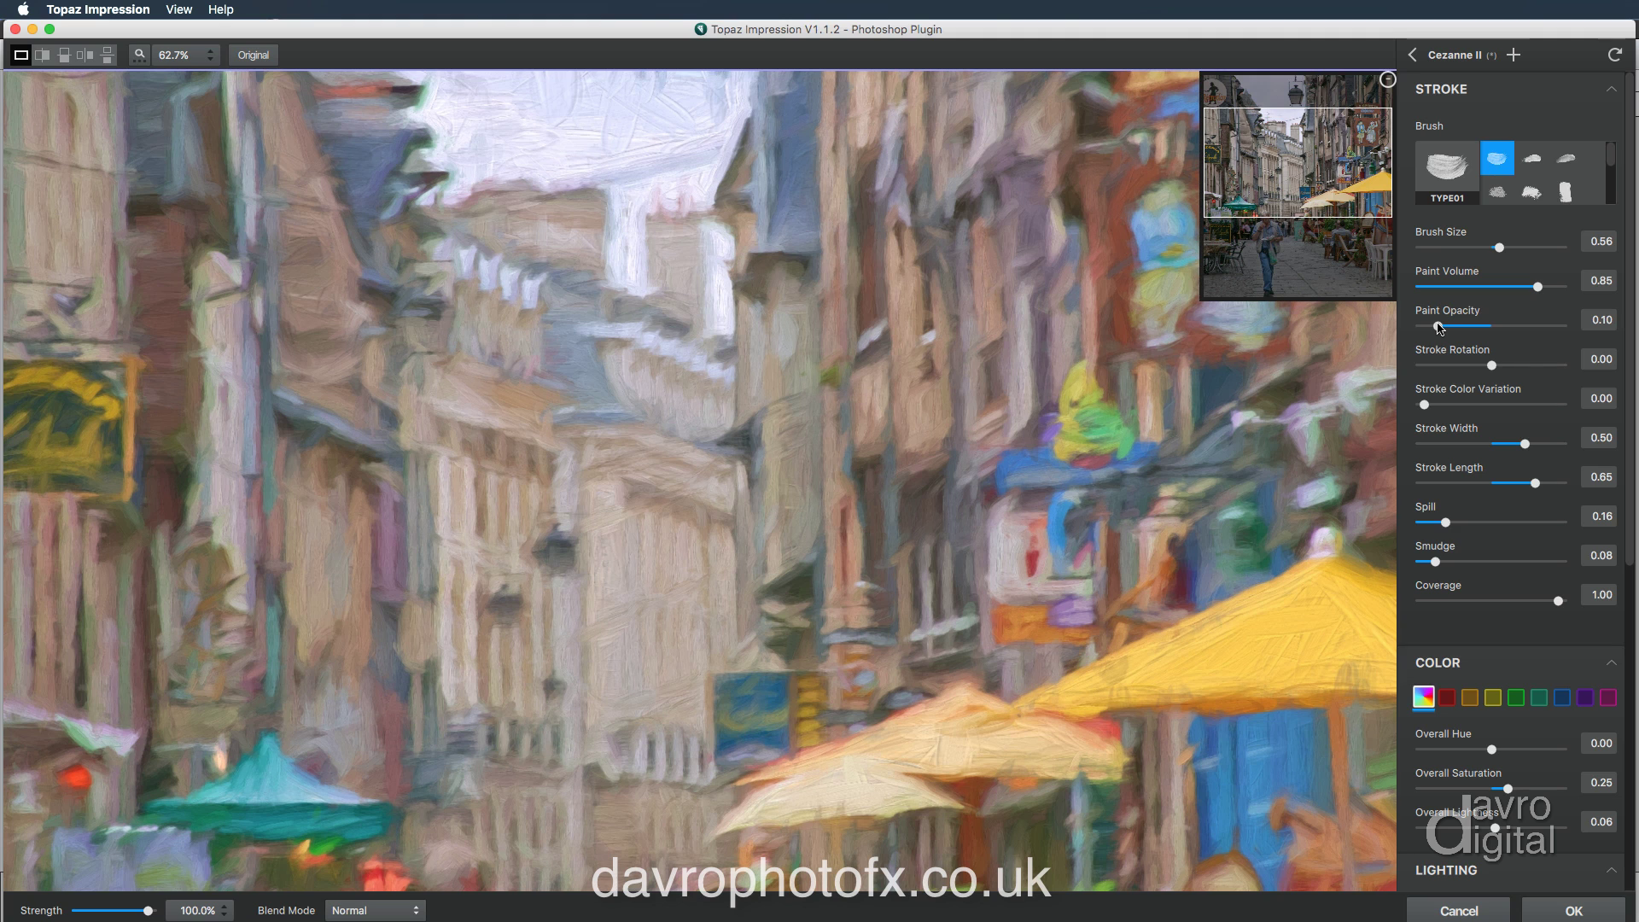
pyautogui.moveTo(1440, 328); pyautogui.dragTo(1529, 328)
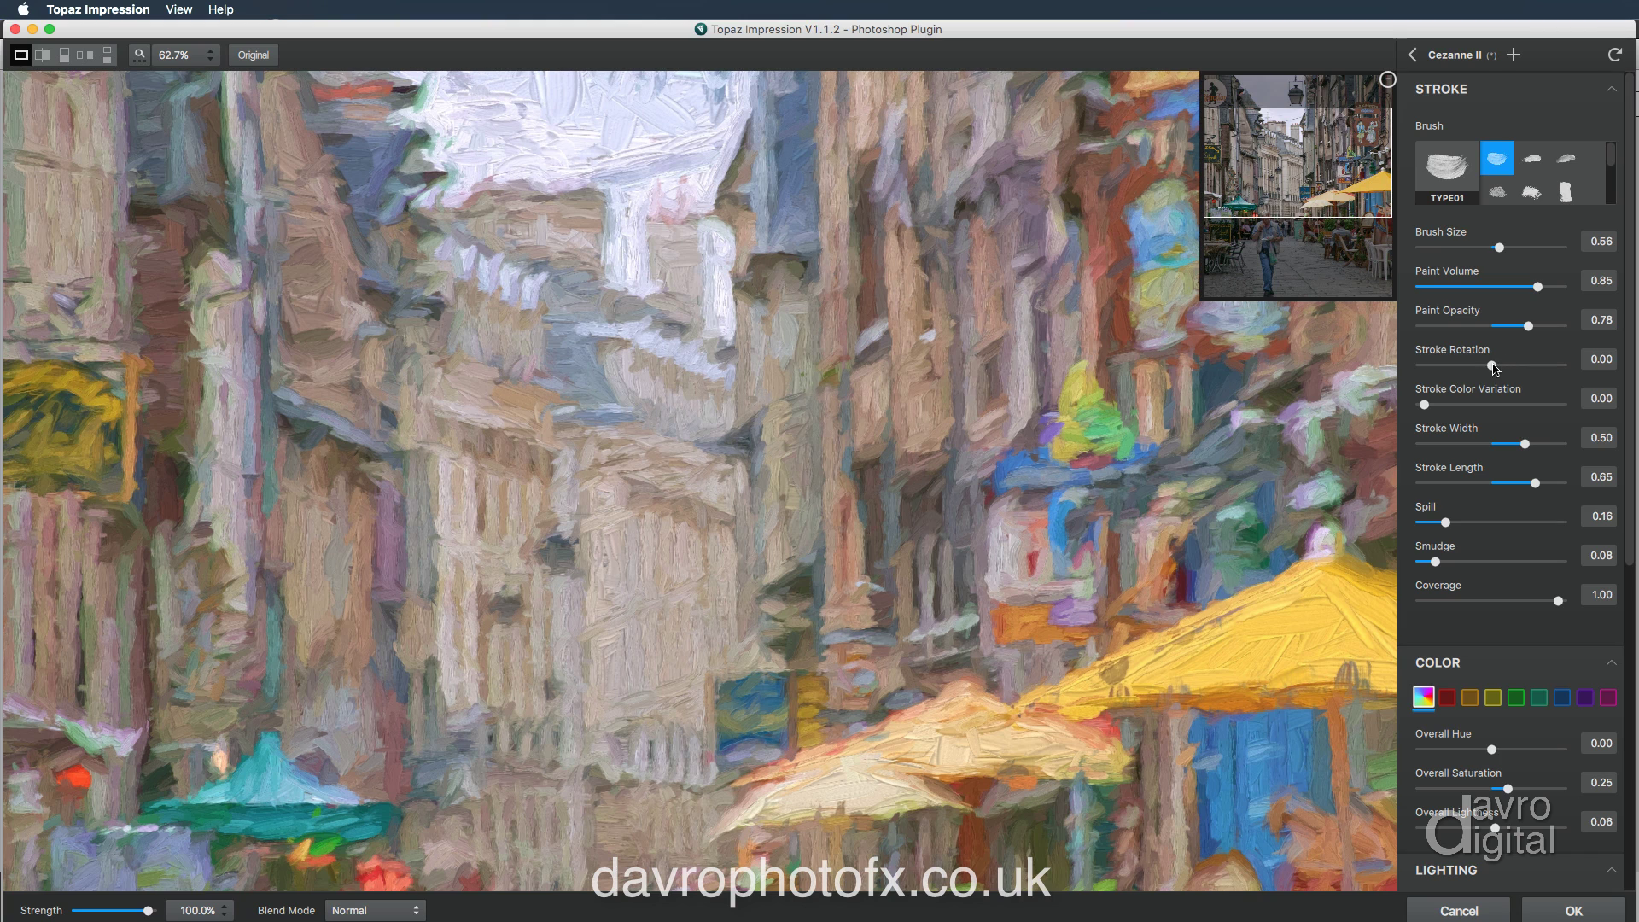
# Step: Try a stroke rotation of 0.72 and a stroke color variation of 0.47, resetting each to 0.00
pyautogui.moveTo(1491, 367); pyautogui.dragTo(1540, 369)
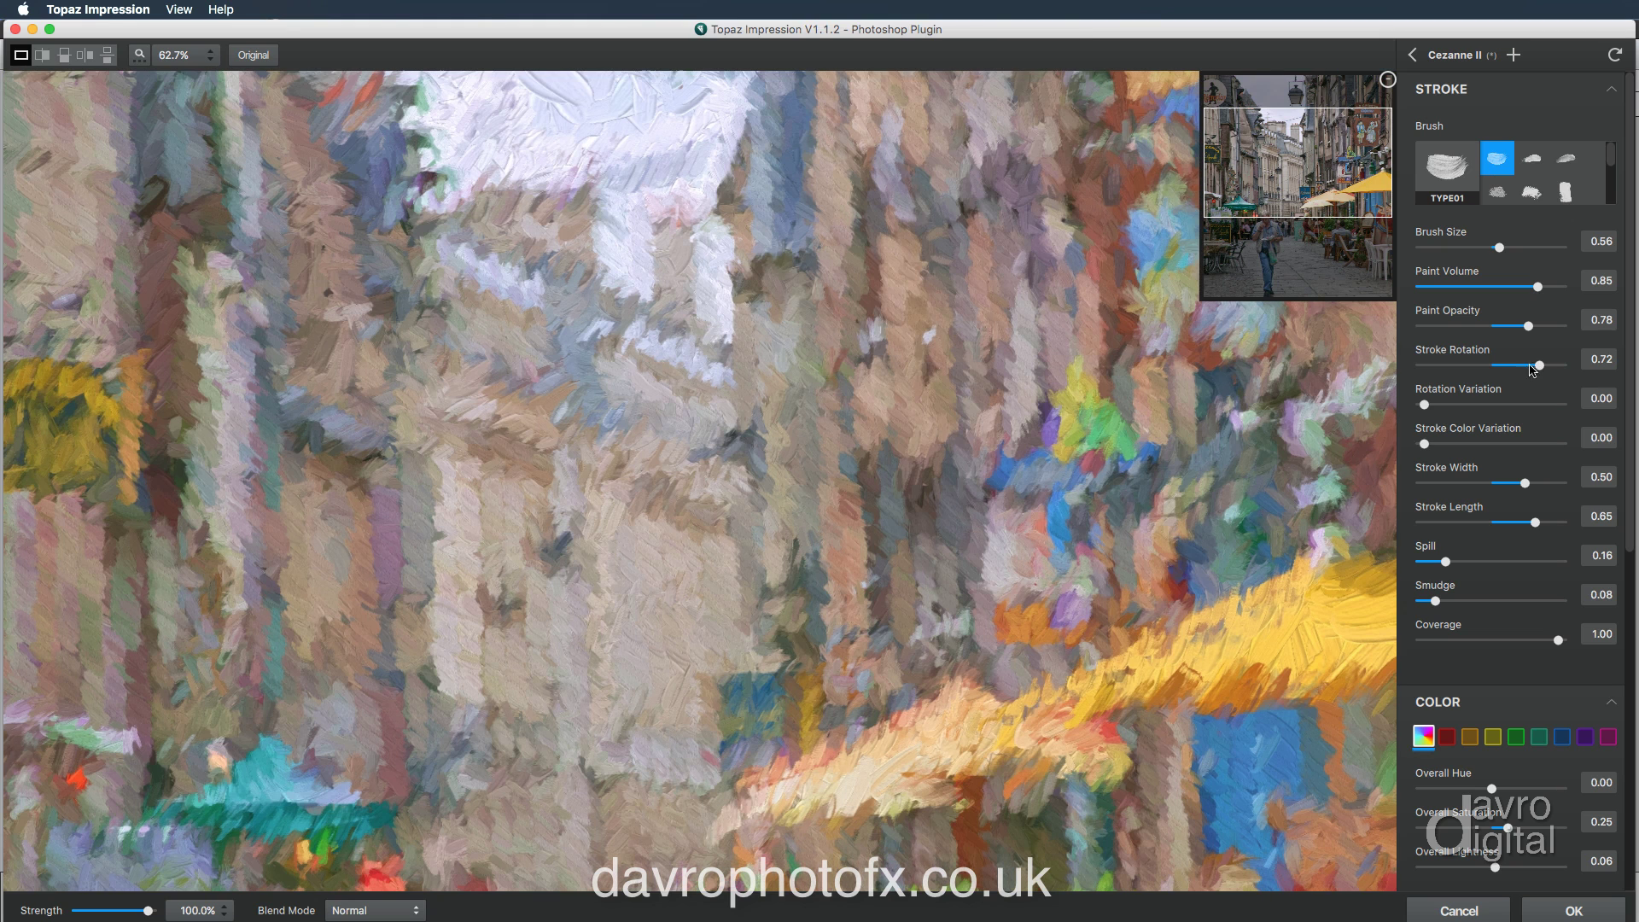
pyautogui.doubleClick(1448, 355)
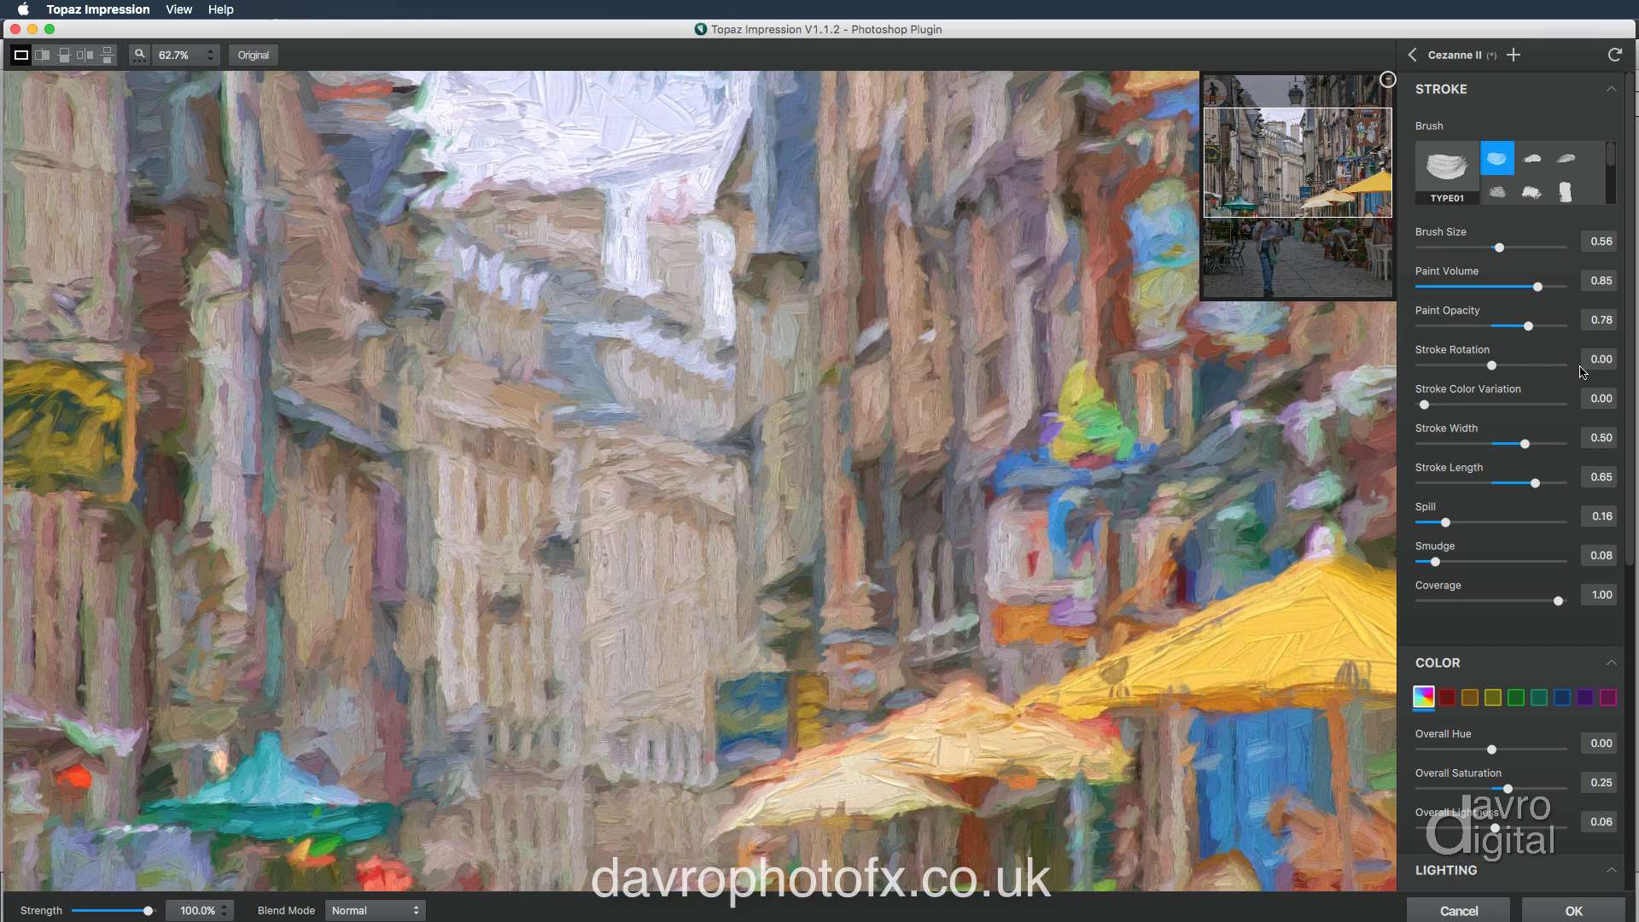
pyautogui.click(1488, 404)
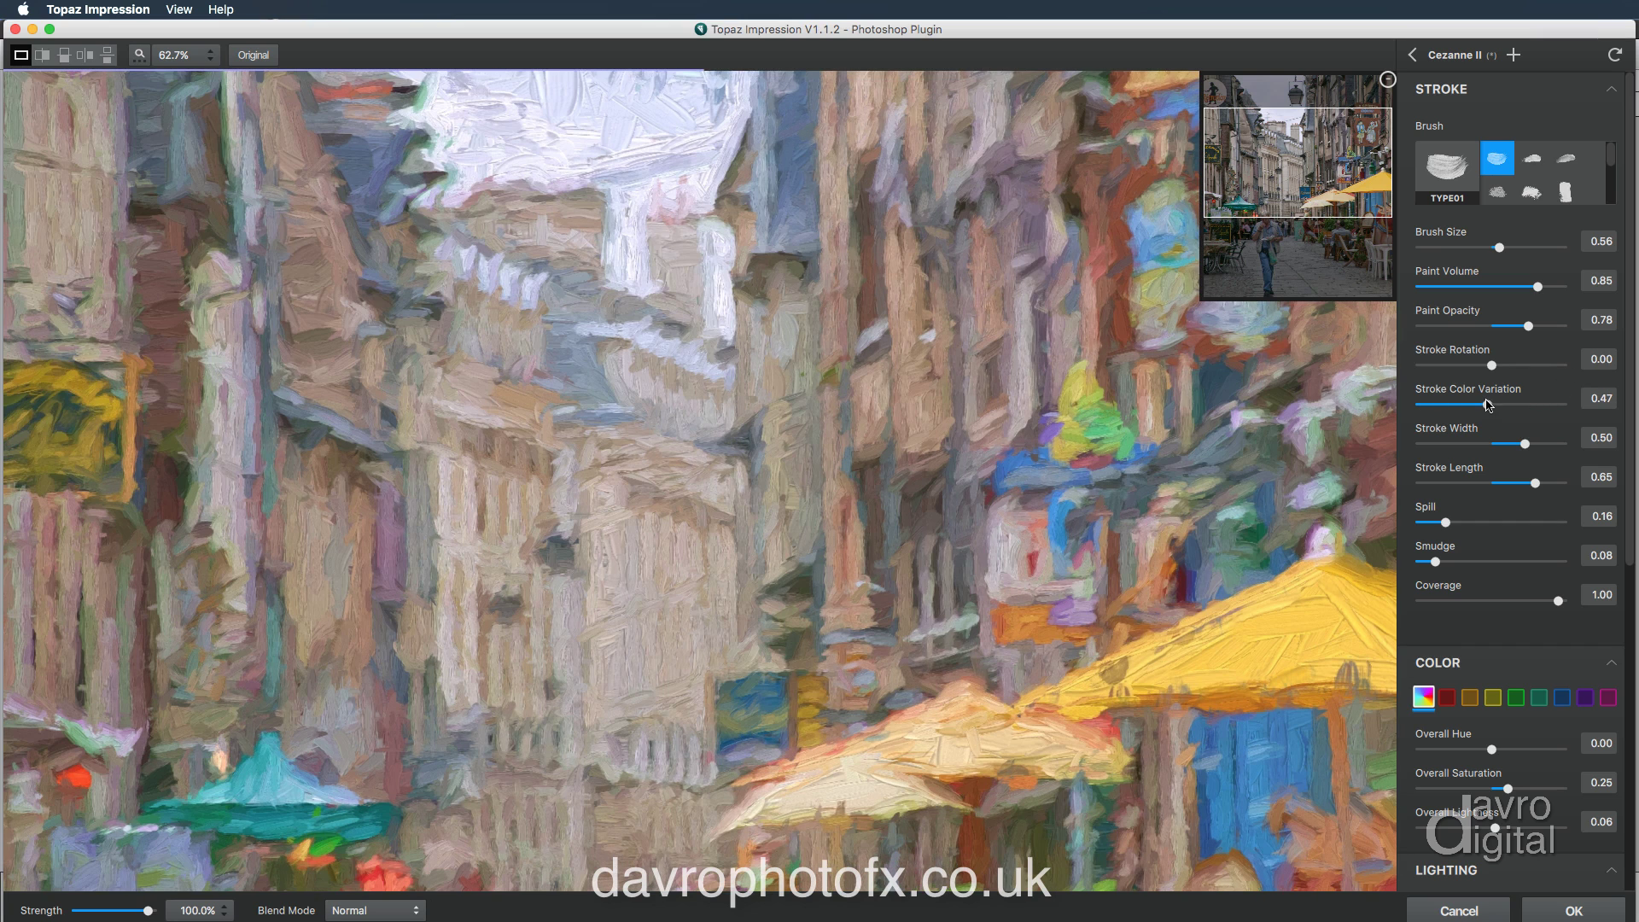
pyautogui.moveTo(1304, 202); pyautogui.dragTo(1304, 266)
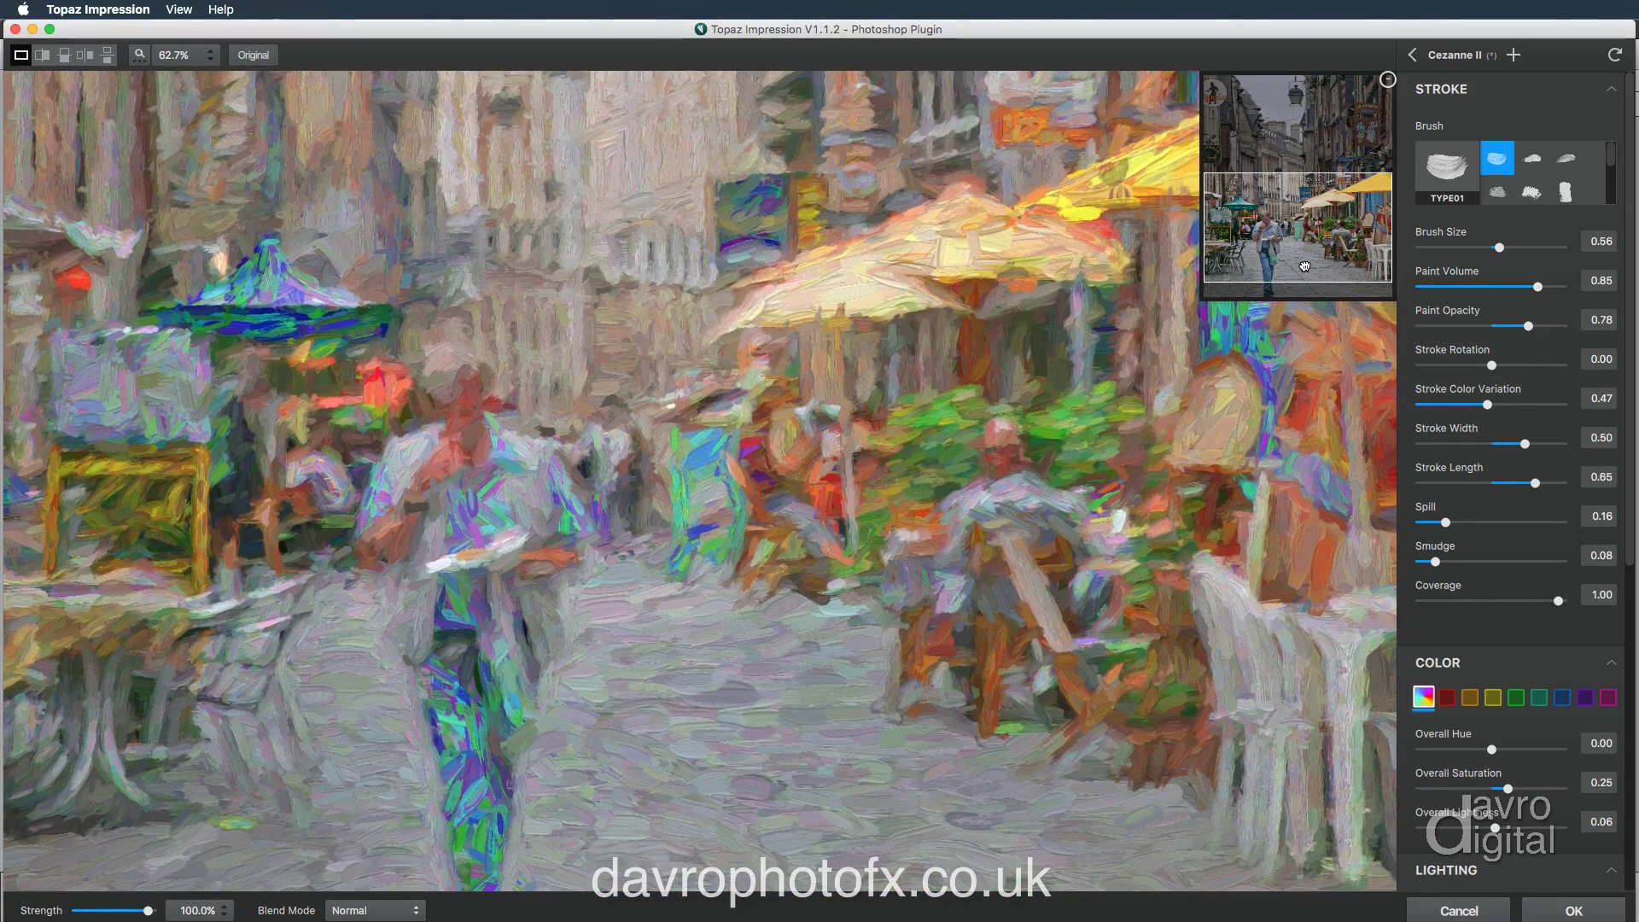
pyautogui.doubleClick(1444, 392)
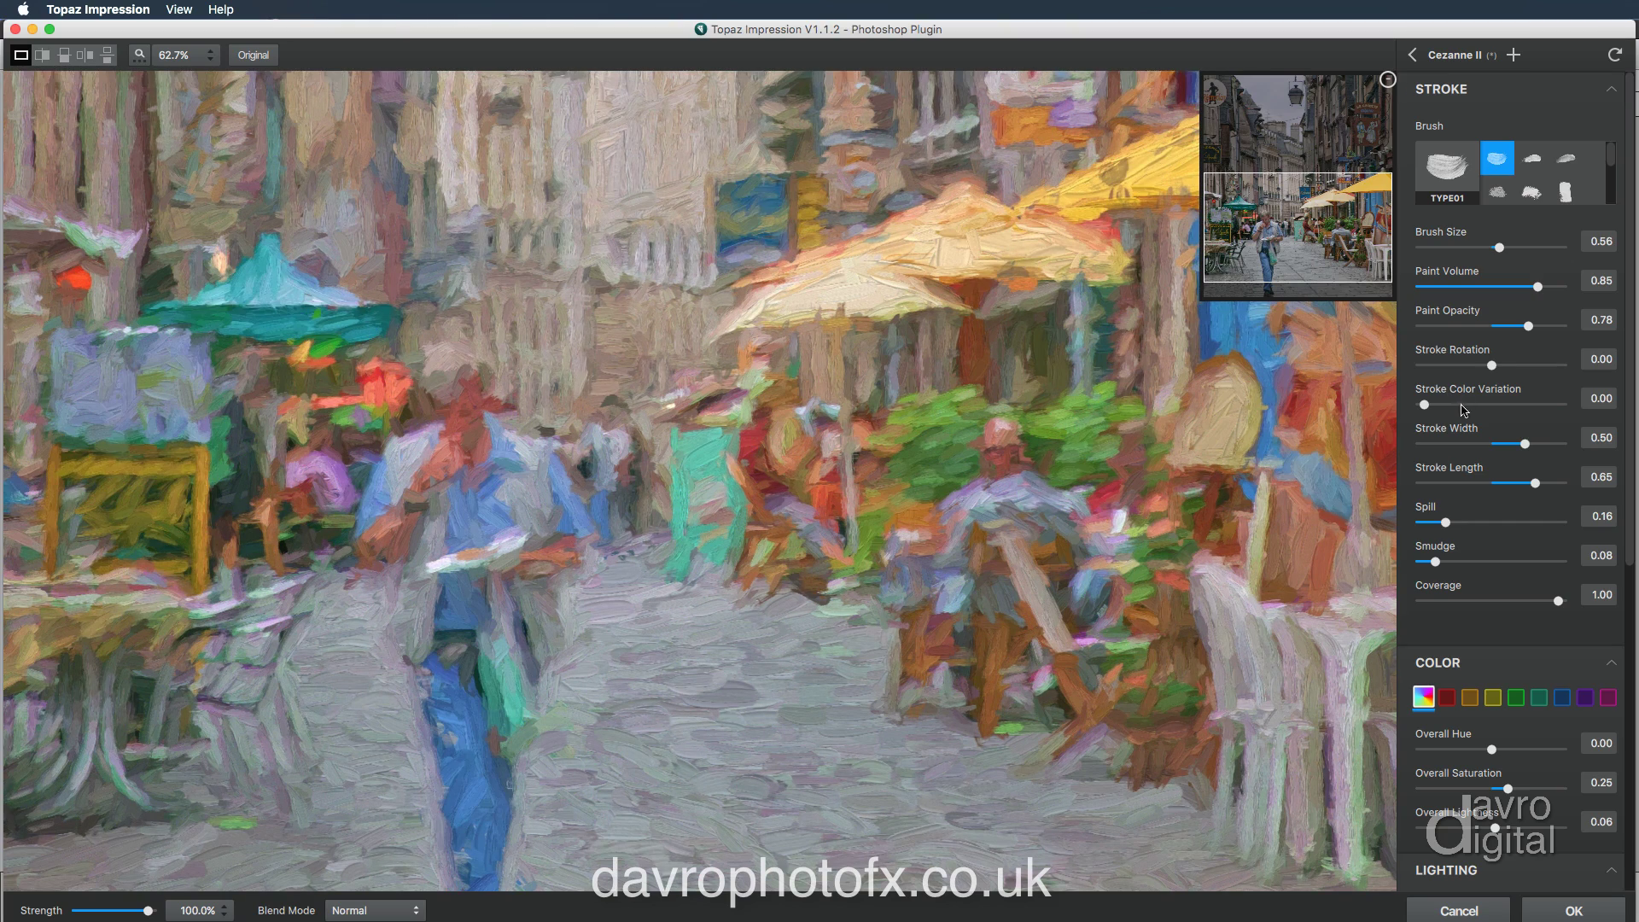
# Step: Set the stroke width to 0.41 and the stroke length to 0.66
pyautogui.moveTo(1314, 235); pyautogui.dragTo(1313, 144)
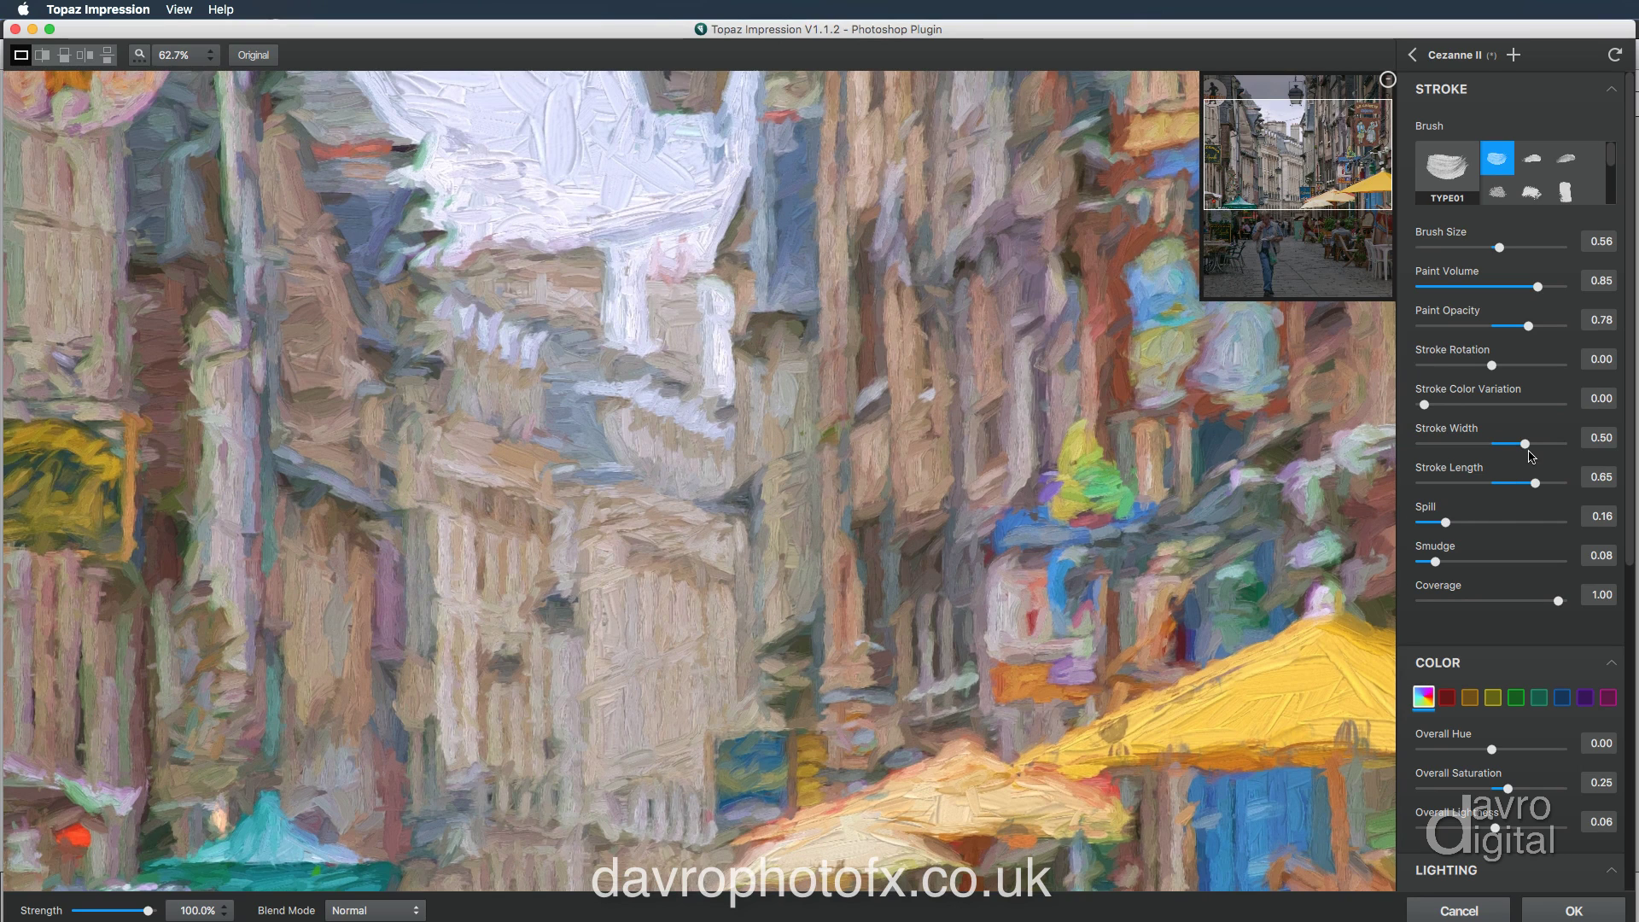
pyautogui.moveTo(1530, 444); pyautogui.dragTo(1523, 444)
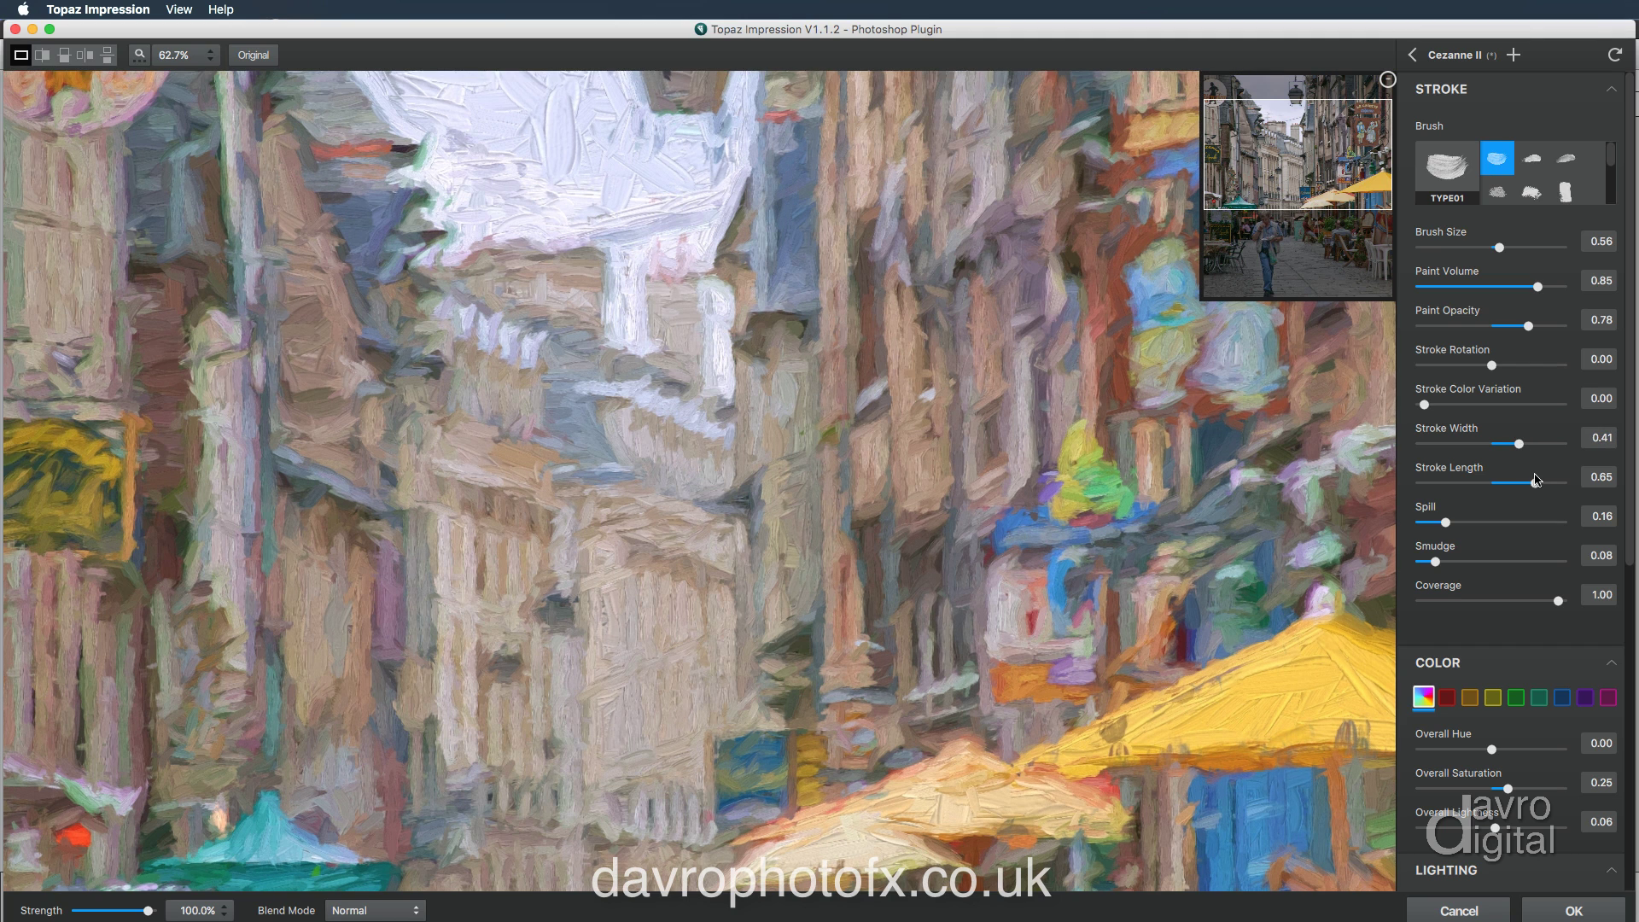
pyautogui.moveTo(1534, 484); pyautogui.dragTo(1532, 484)
pyautogui.moveTo(1534, 483); pyautogui.dragTo(1559, 484)
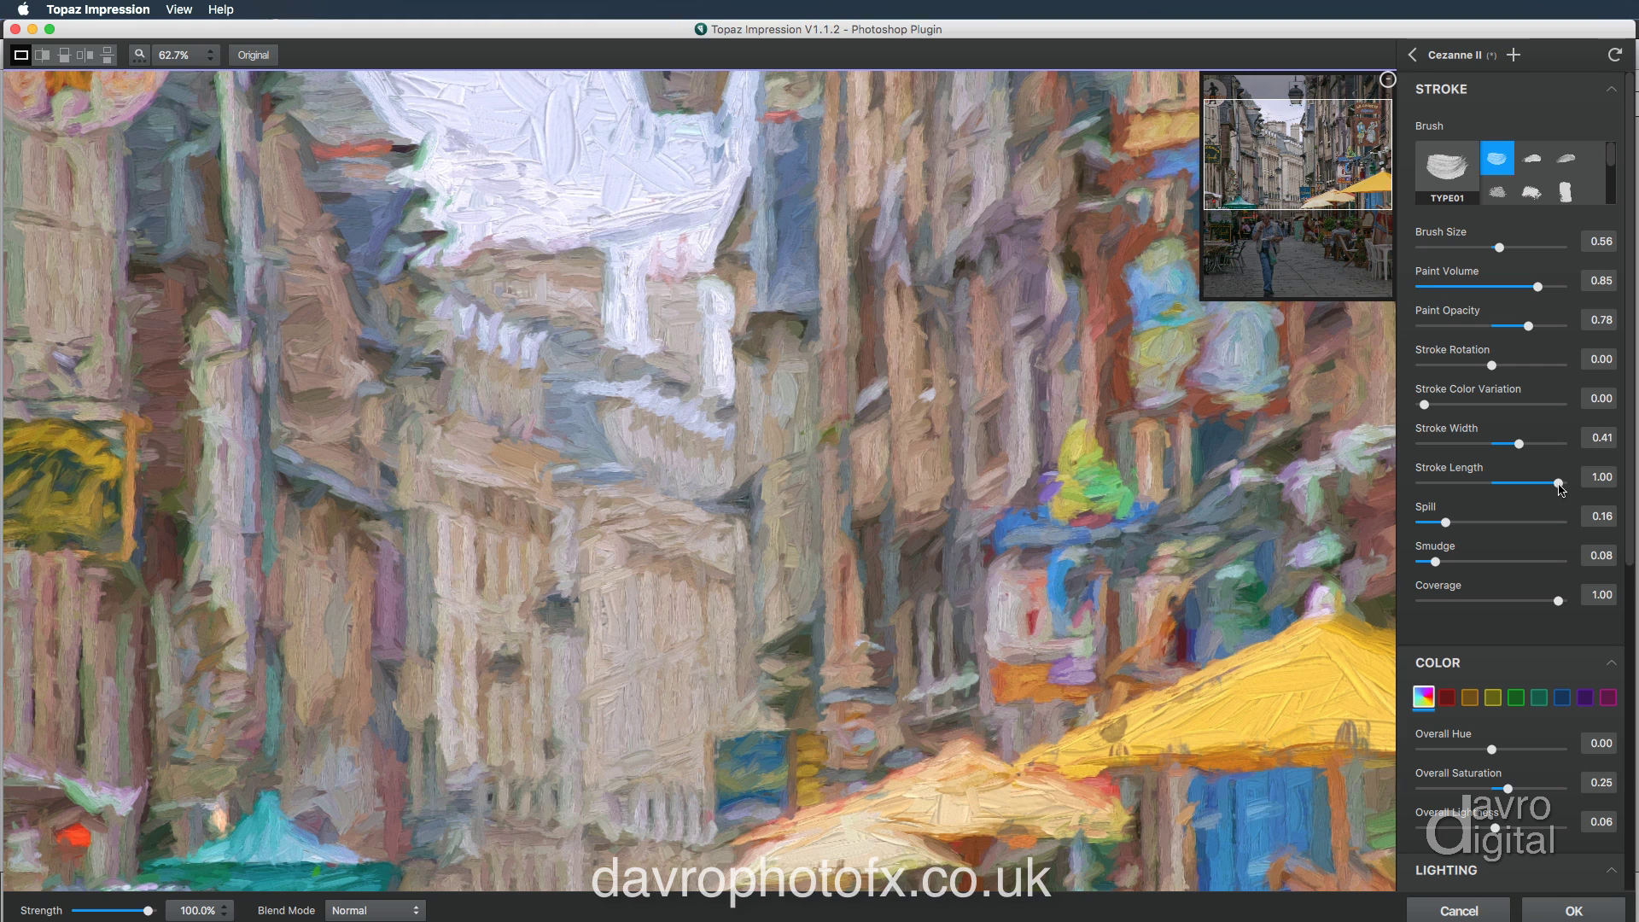
pyautogui.moveTo(1558, 484)
pyautogui.mouseDown()
pyautogui.moveTo(1451, 484)
pyautogui.moveTo(1536, 486)
pyautogui.mouseUp()
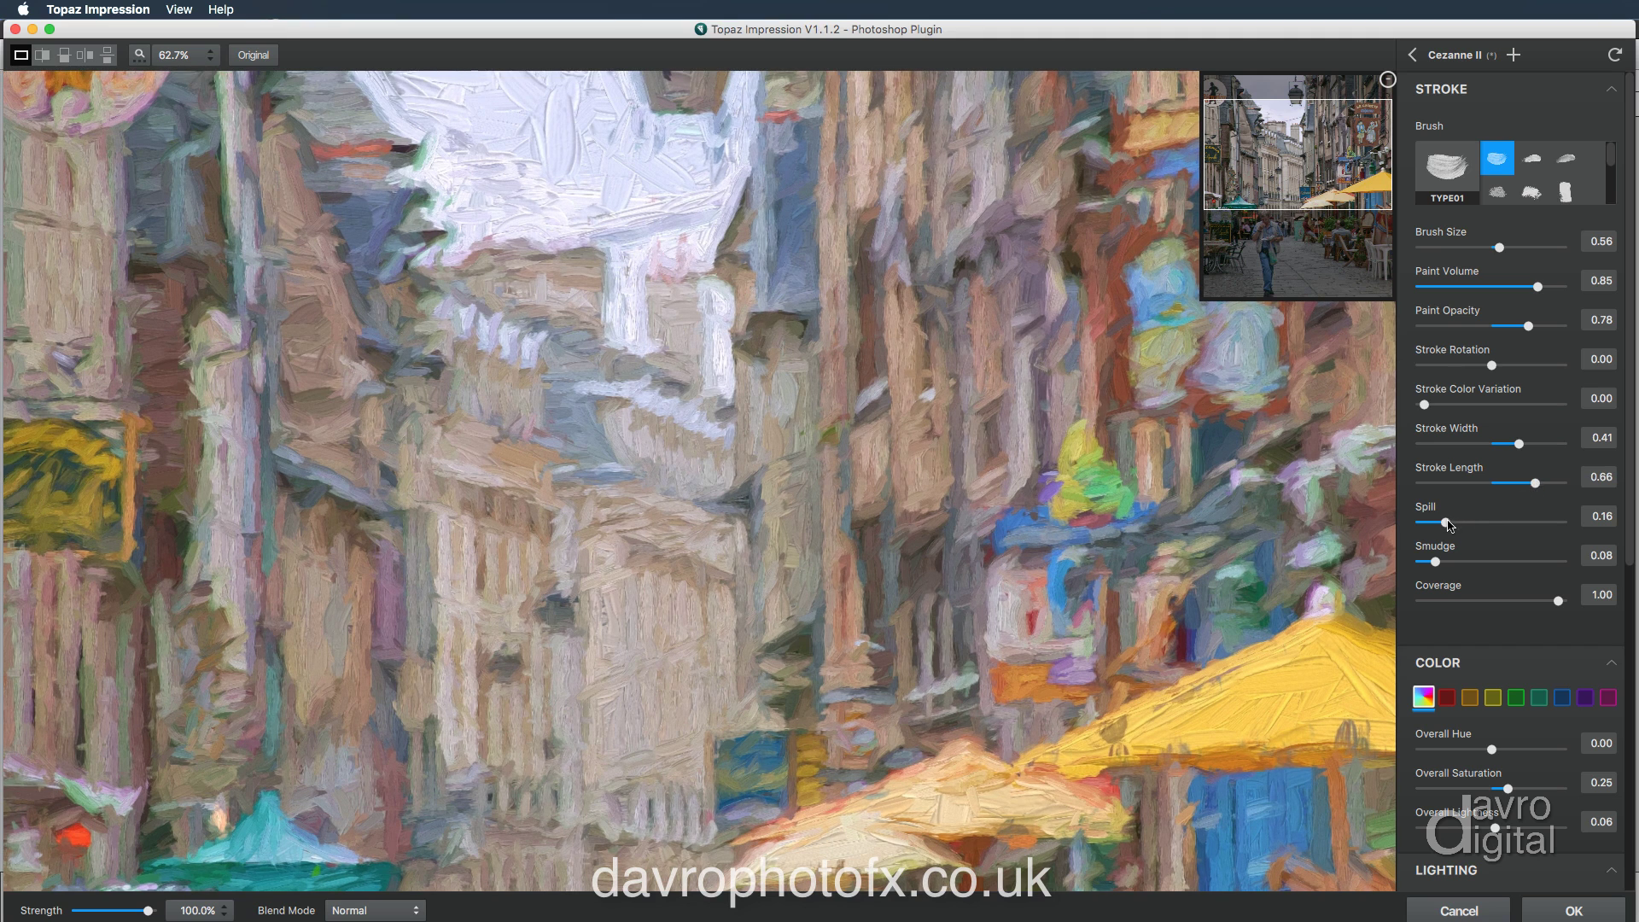
# Step: Try a spill of 0.53 and reduce the spill to 0.00
pyautogui.moveTo(1449, 523); pyautogui.dragTo(1494, 522)
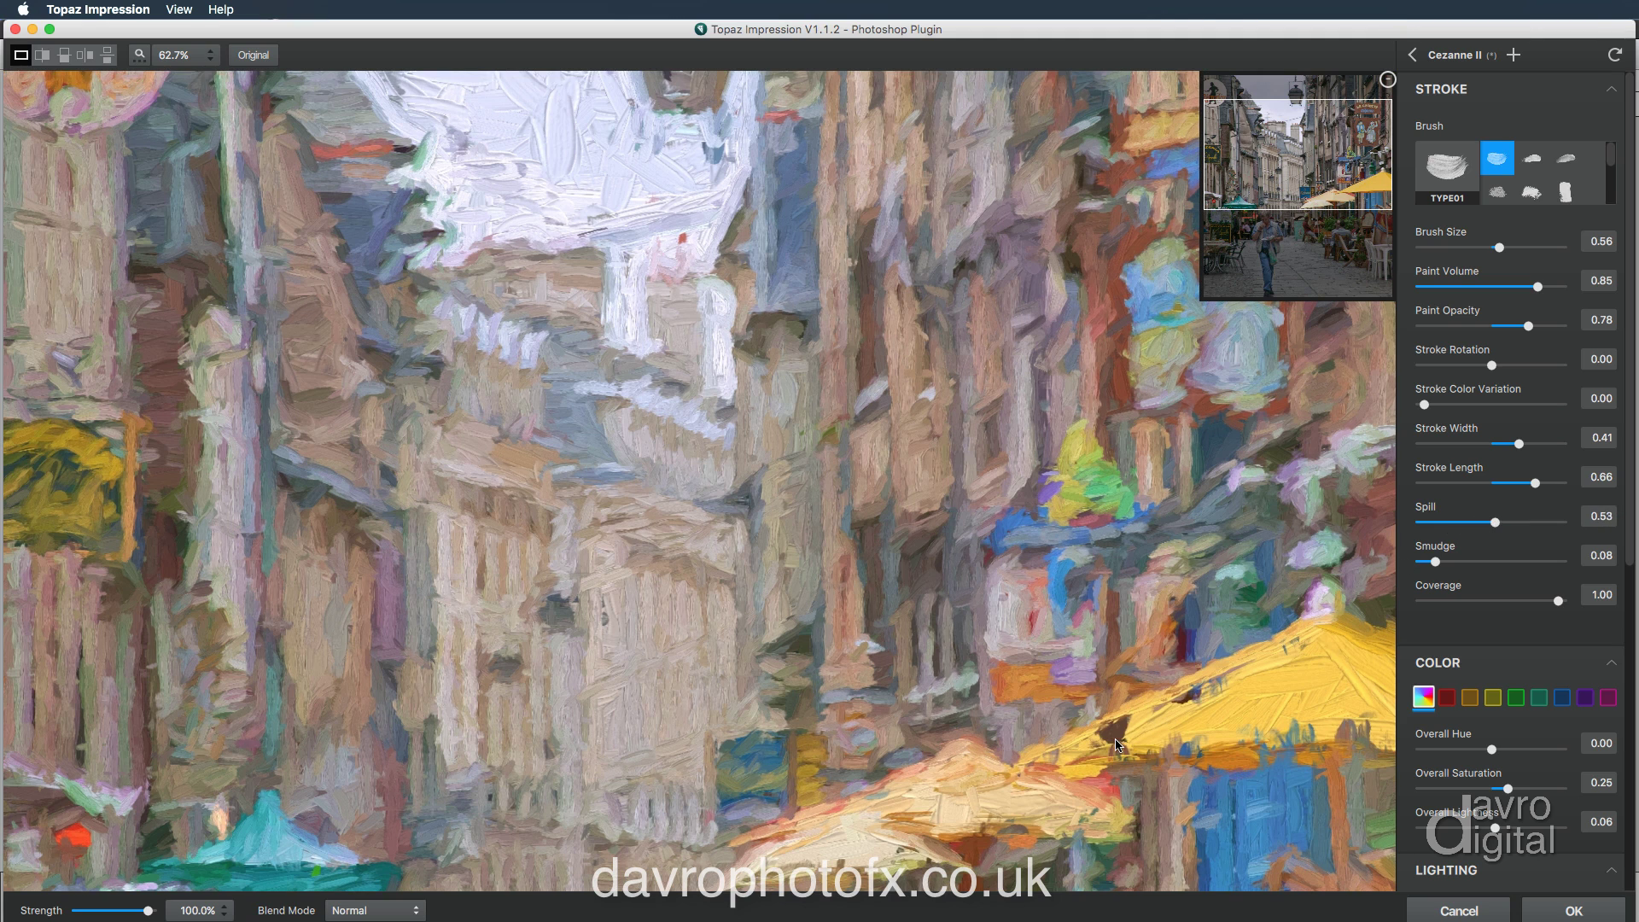
pyautogui.click(1423, 522)
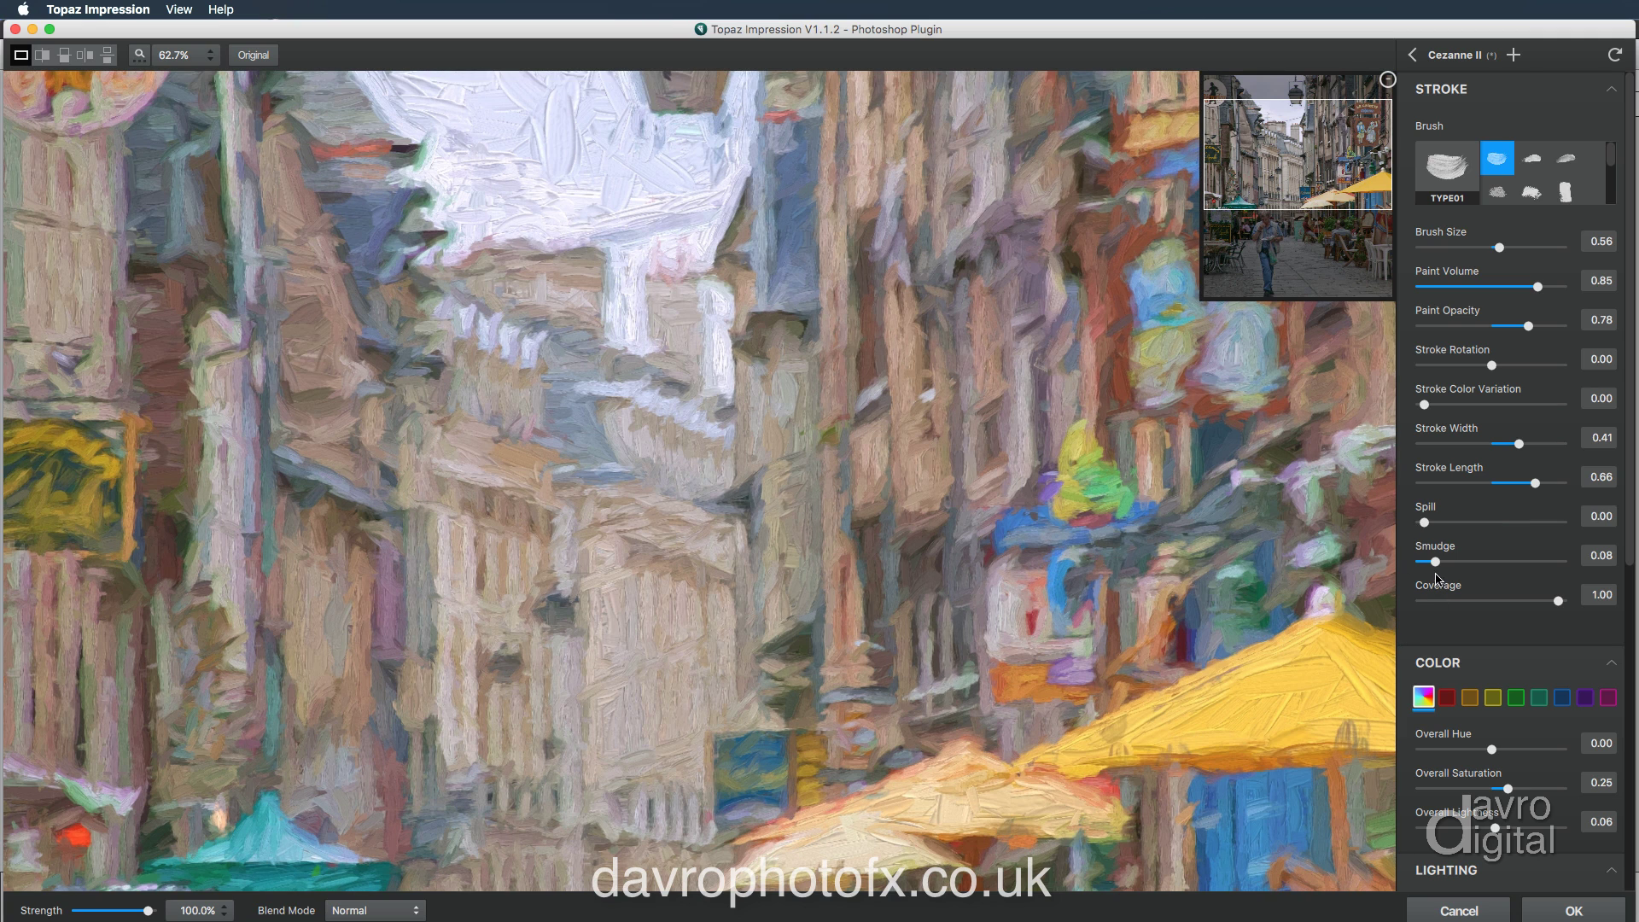
# Step: Try a smudge of 0.96 and bring the smudge back down to 0.11
pyautogui.moveTo(1435, 563); pyautogui.dragTo(1552, 565)
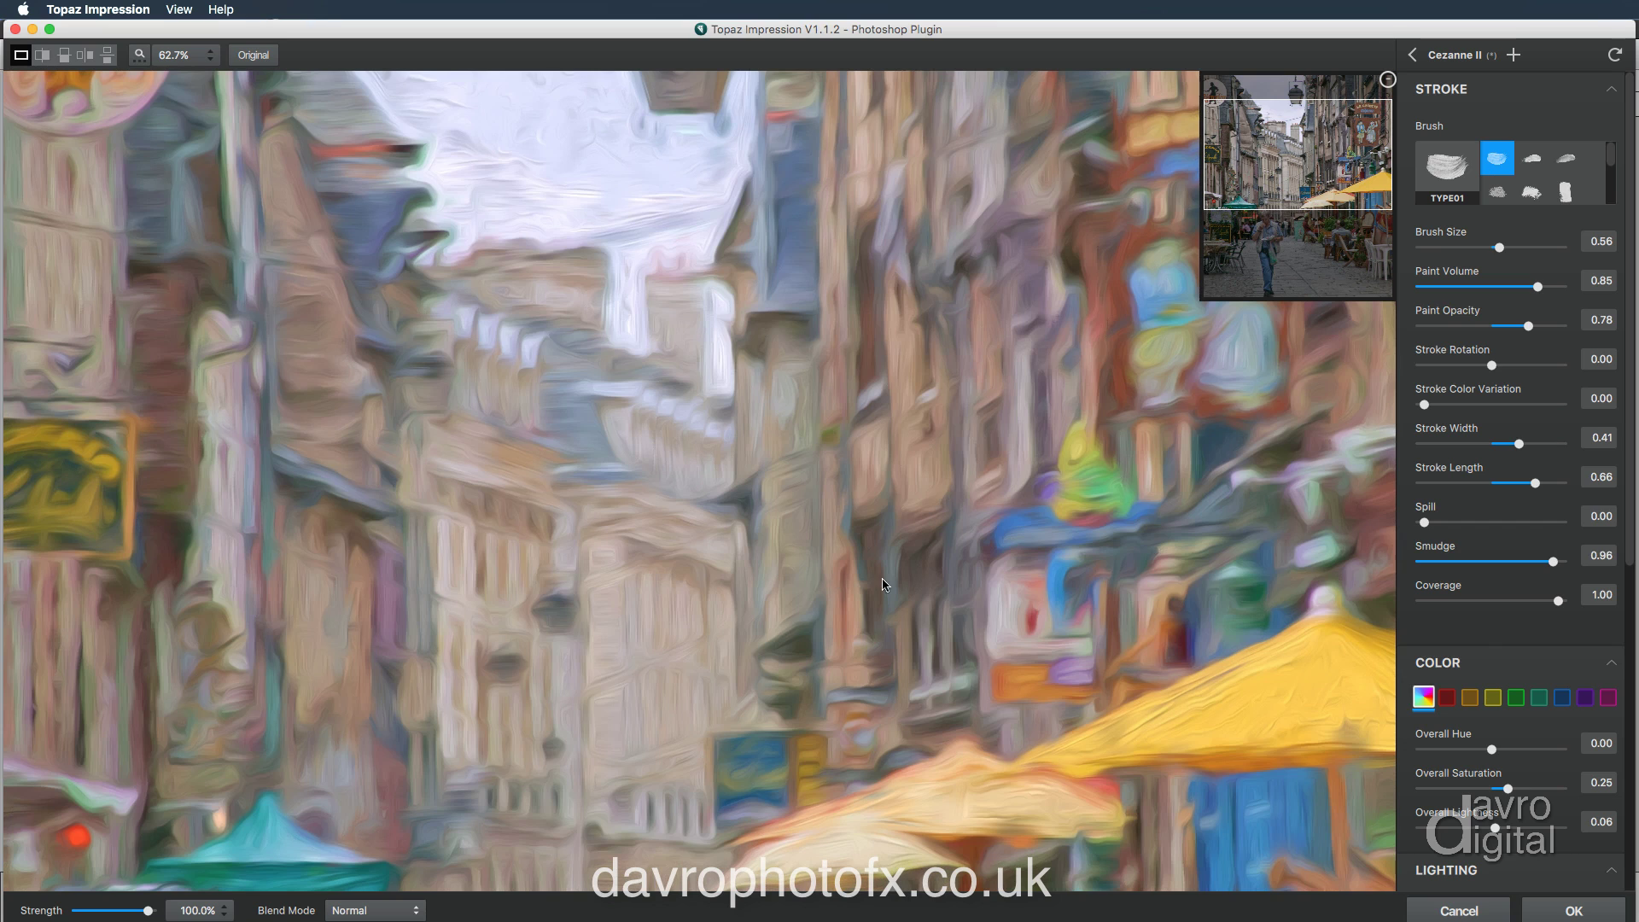
pyautogui.moveTo(1470, 563); pyautogui.dragTo(1441, 564)
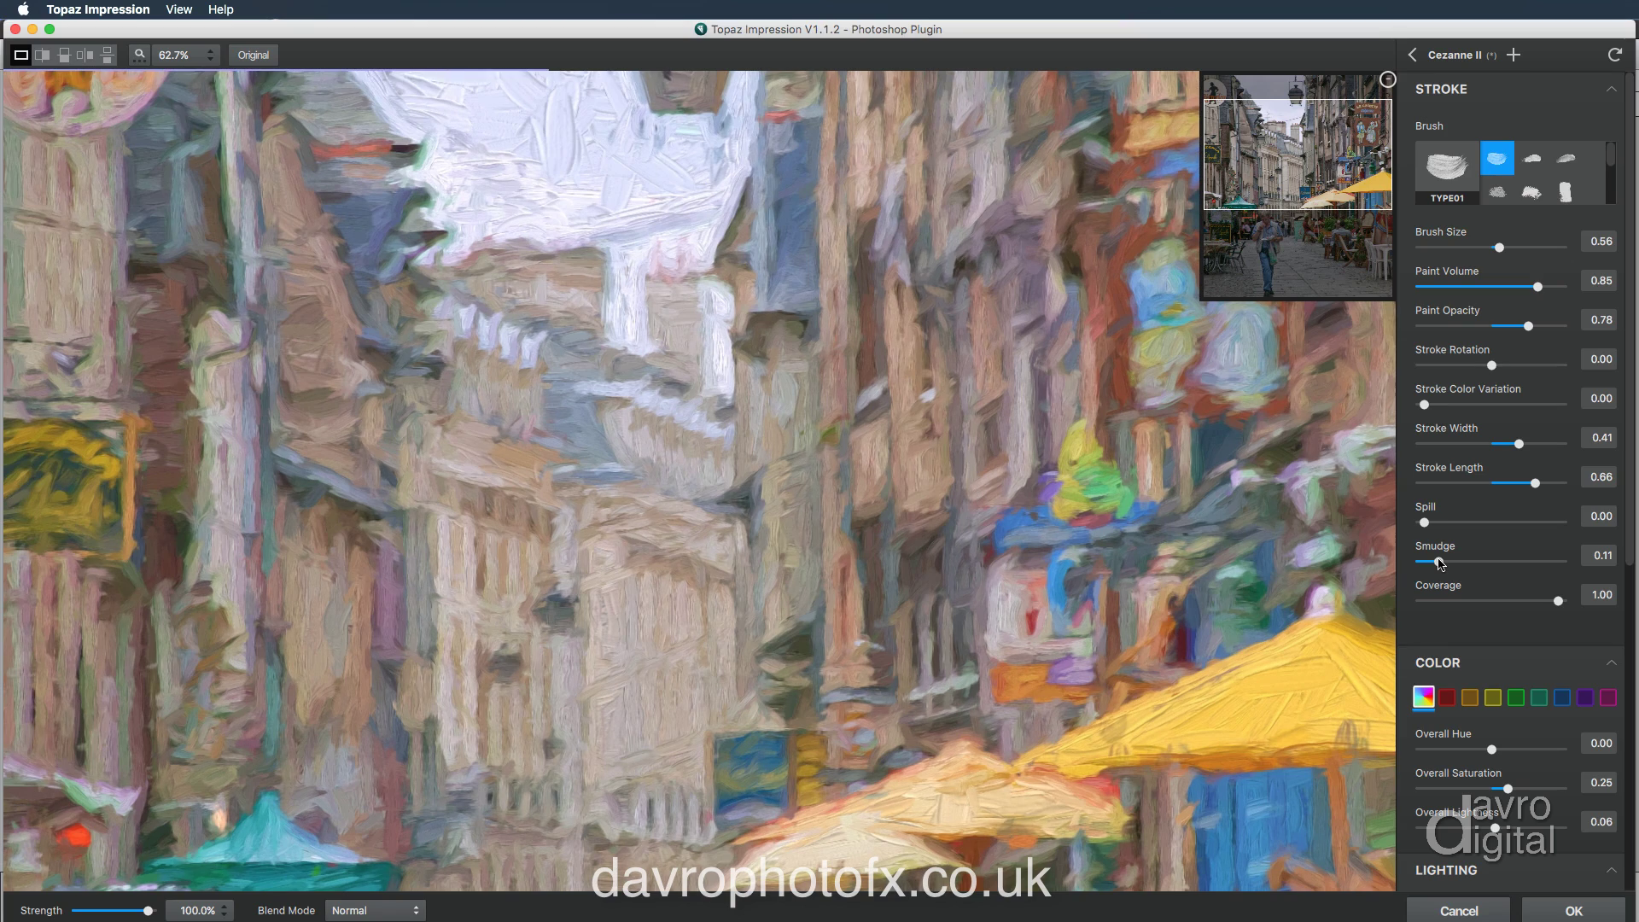
# Step: Try a coverage of 0.67, checking the painting at 100% and as a whole
pyautogui.moveTo(1293, 192); pyautogui.dragTo(1291, 262)
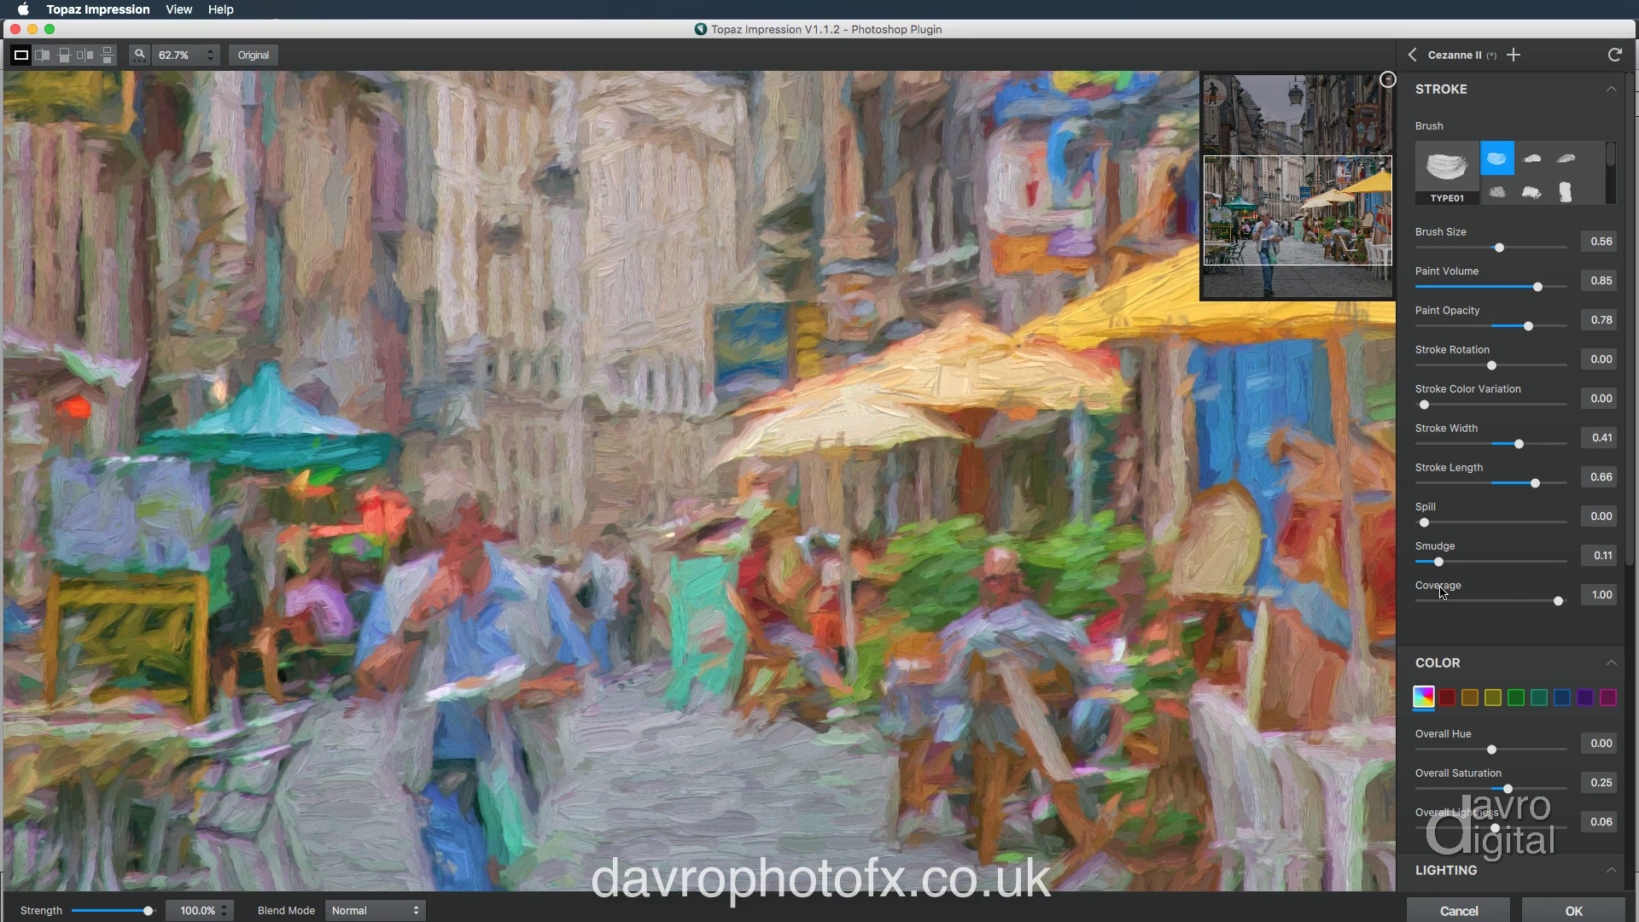
pyautogui.moveTo(1560, 602); pyautogui.dragTo(1515, 603)
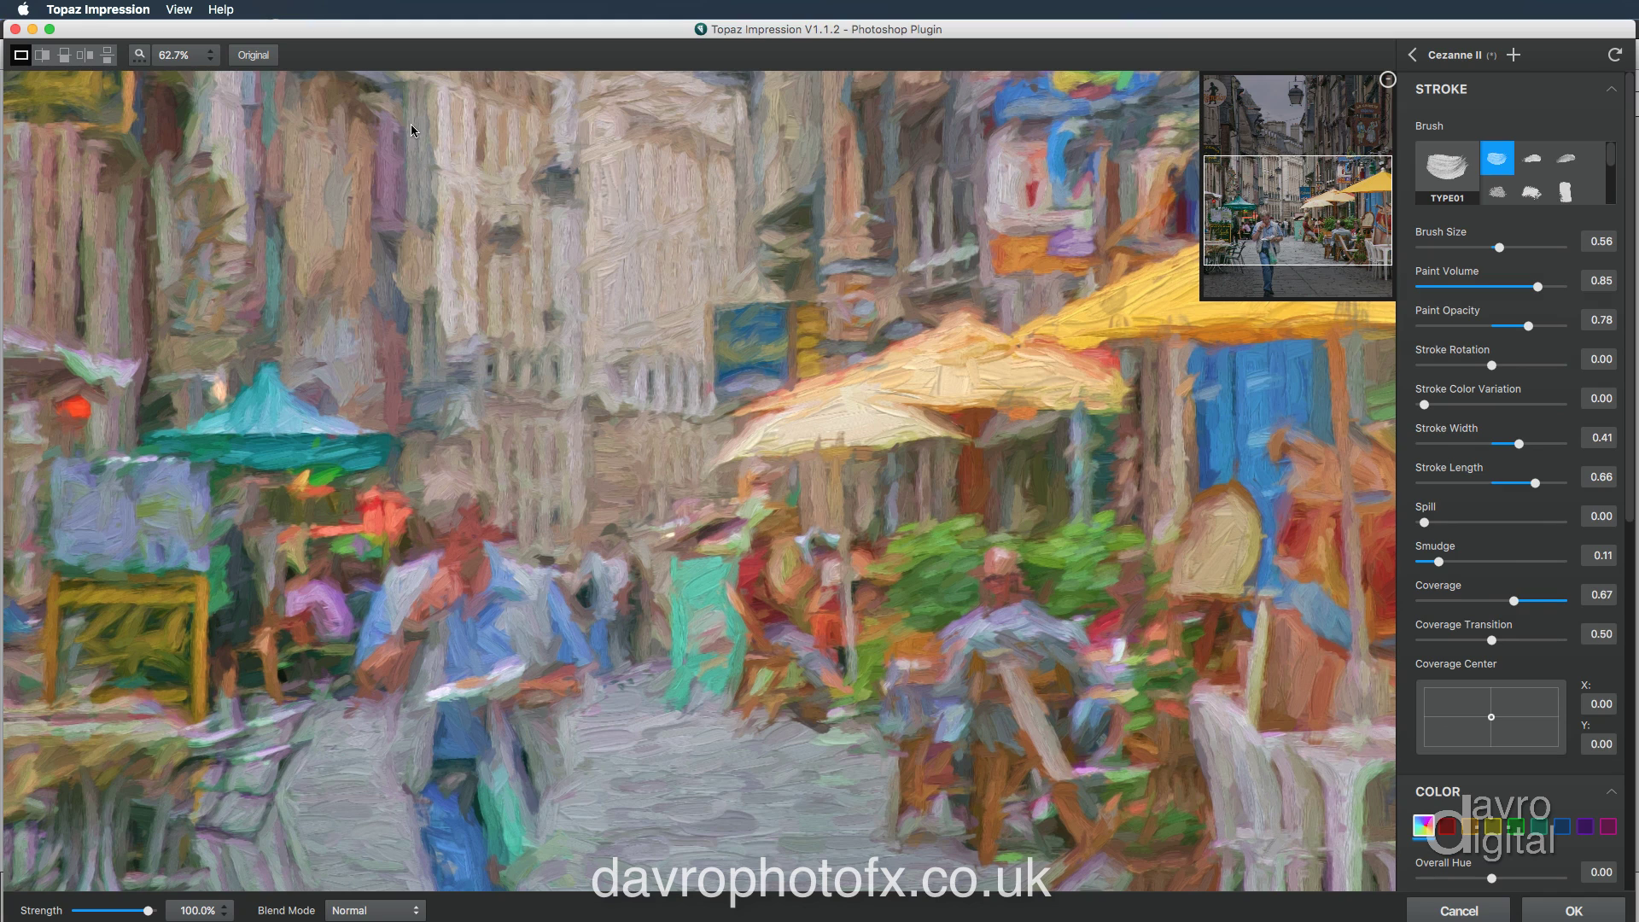
pyautogui.click(141, 57)
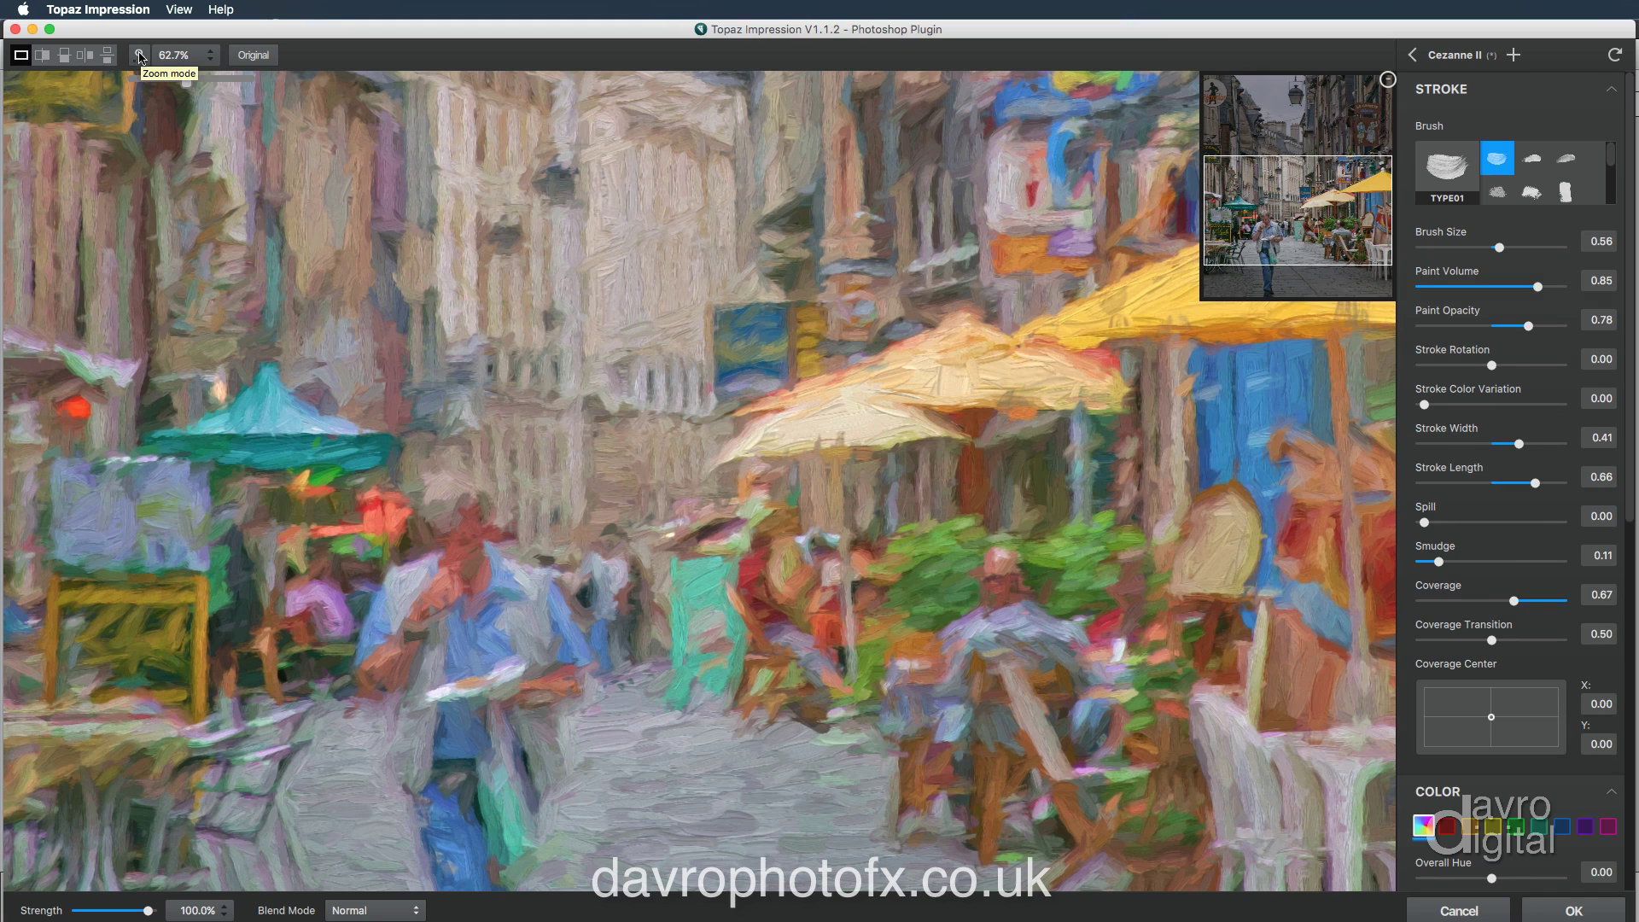
pyautogui.click(141, 56)
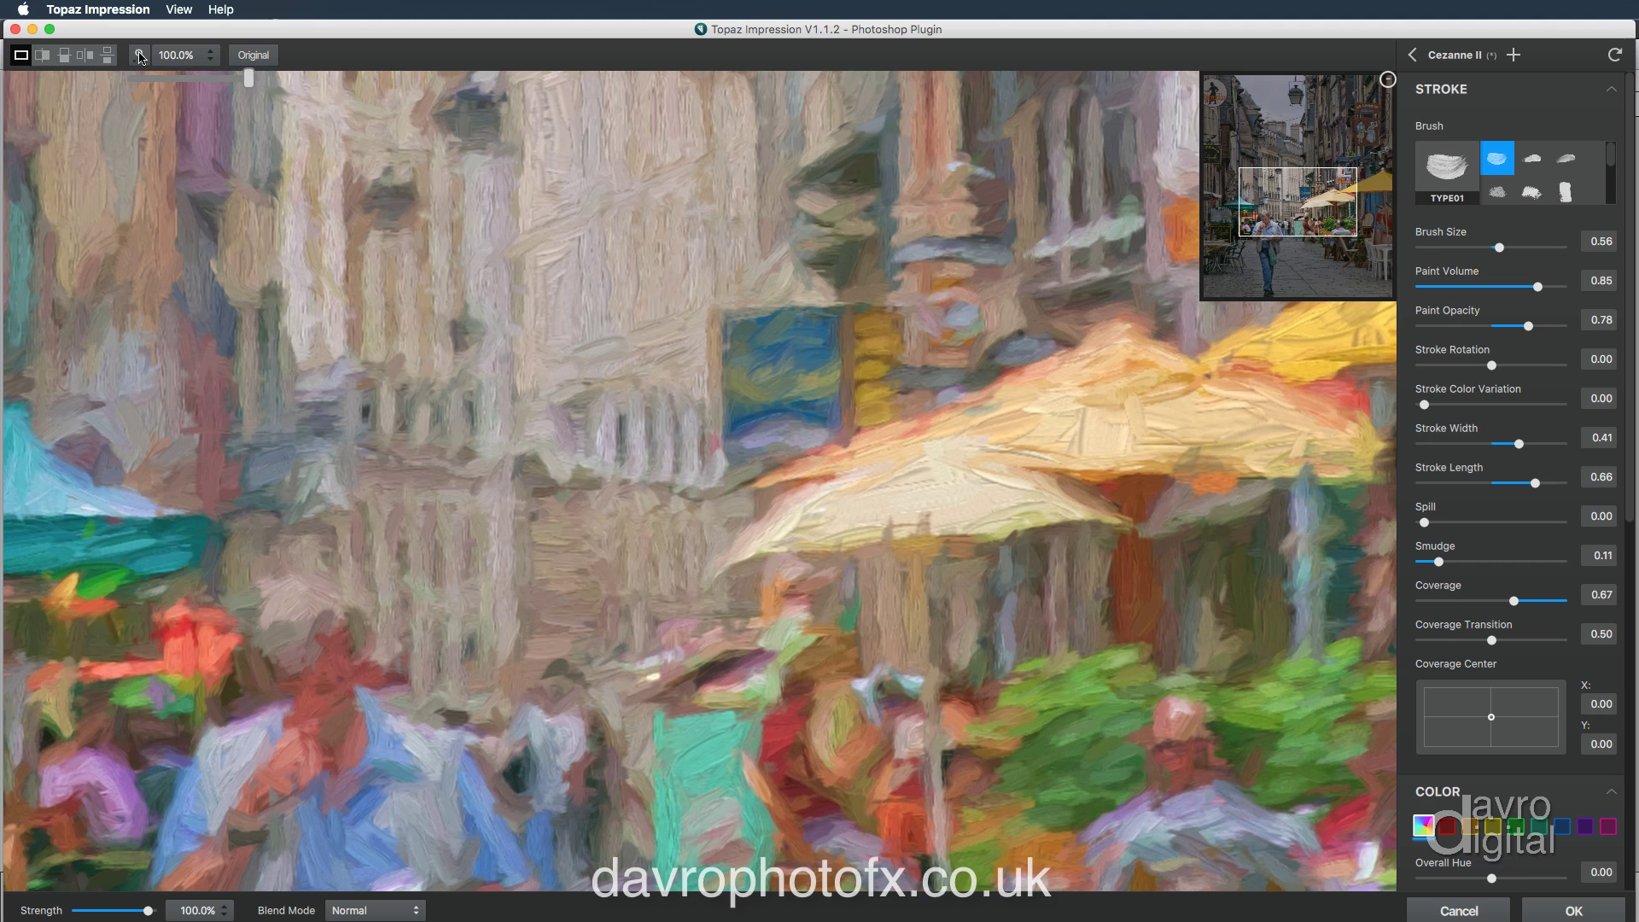
pyautogui.click(141, 56)
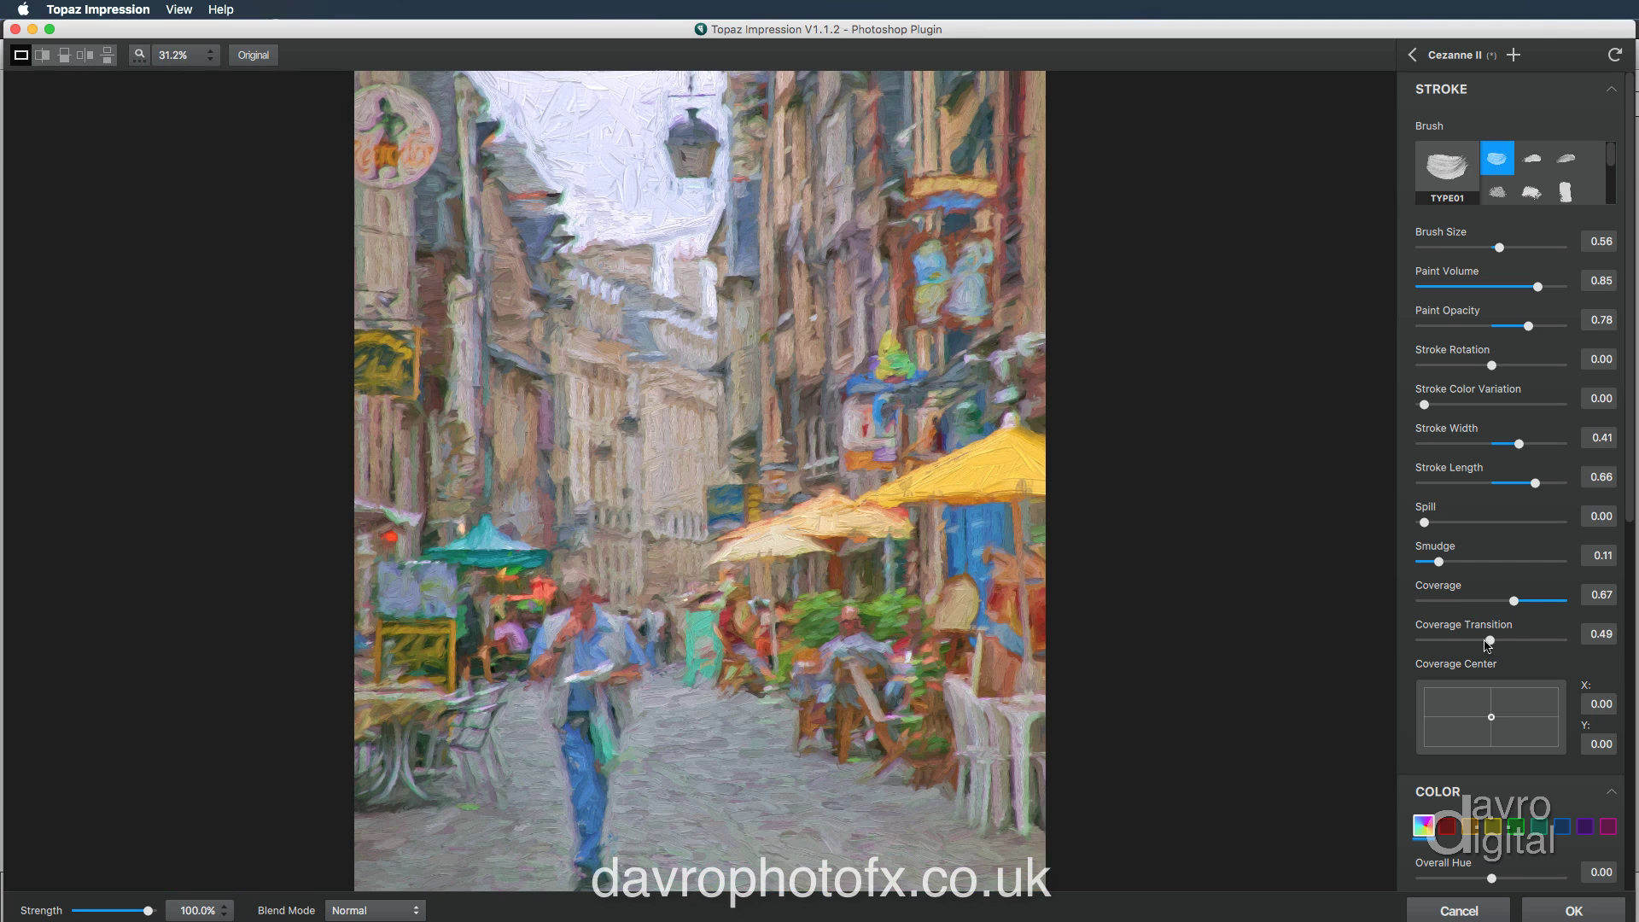
# Step: Try a coverage of 0.18 with coverage transitions of 0.21, 0.50 and 0.46, and reset the coverage to 1.00
pyautogui.moveTo(1490, 640); pyautogui.dragTo(1451, 640)
pyautogui.moveTo(1513, 605); pyautogui.dragTo(1449, 604)
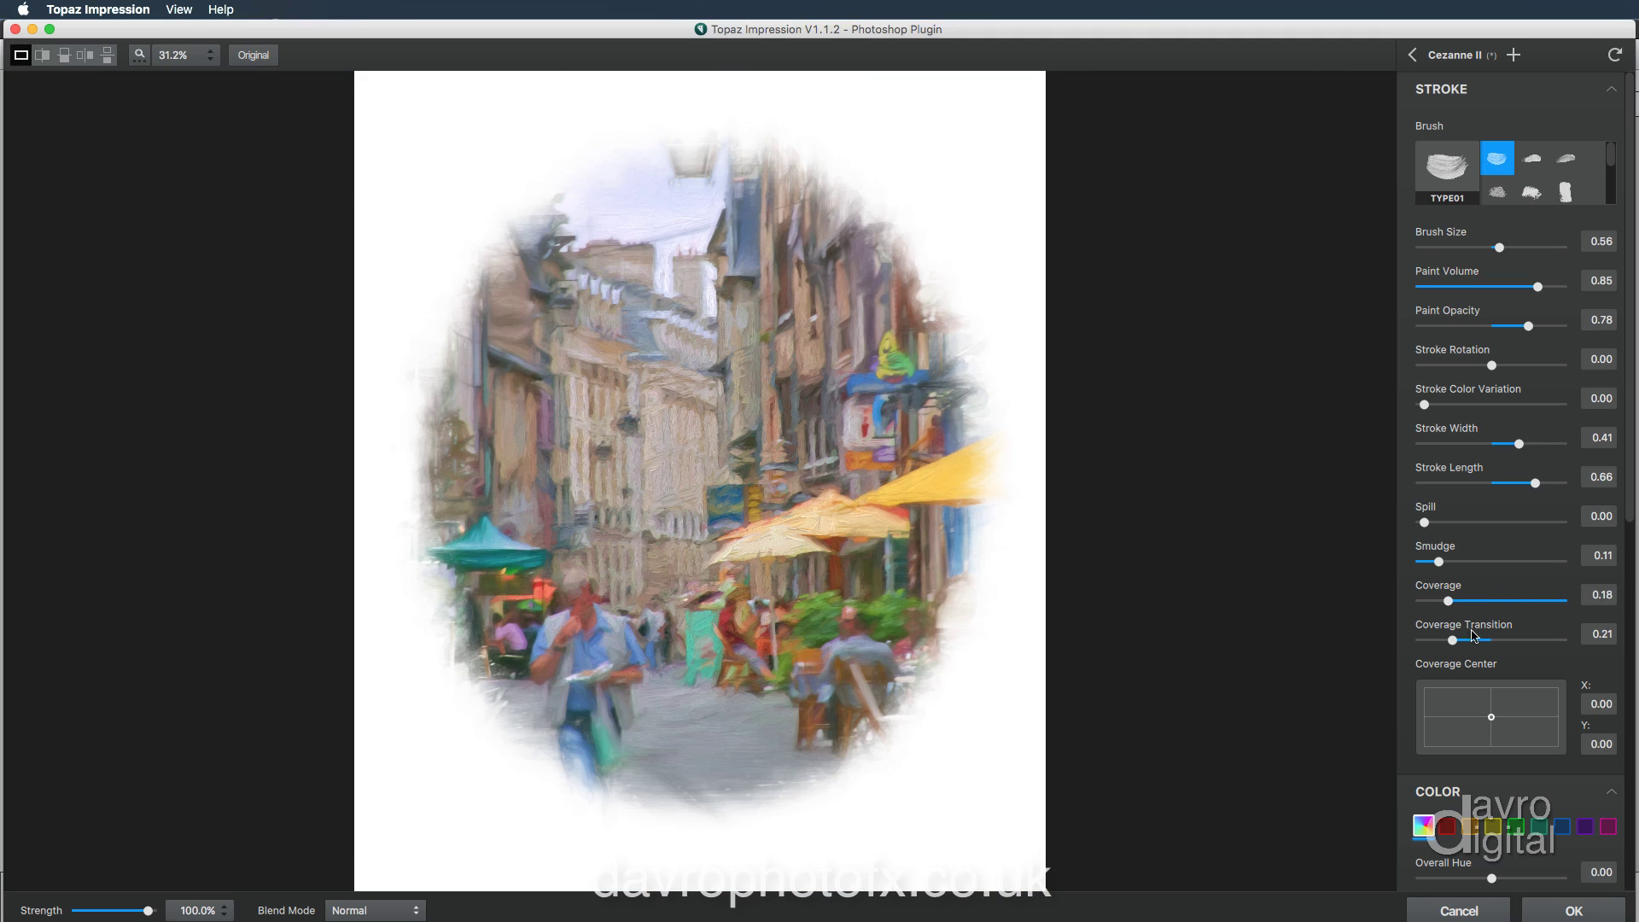
pyautogui.moveTo(1458, 642); pyautogui.dragTo(1497, 640)
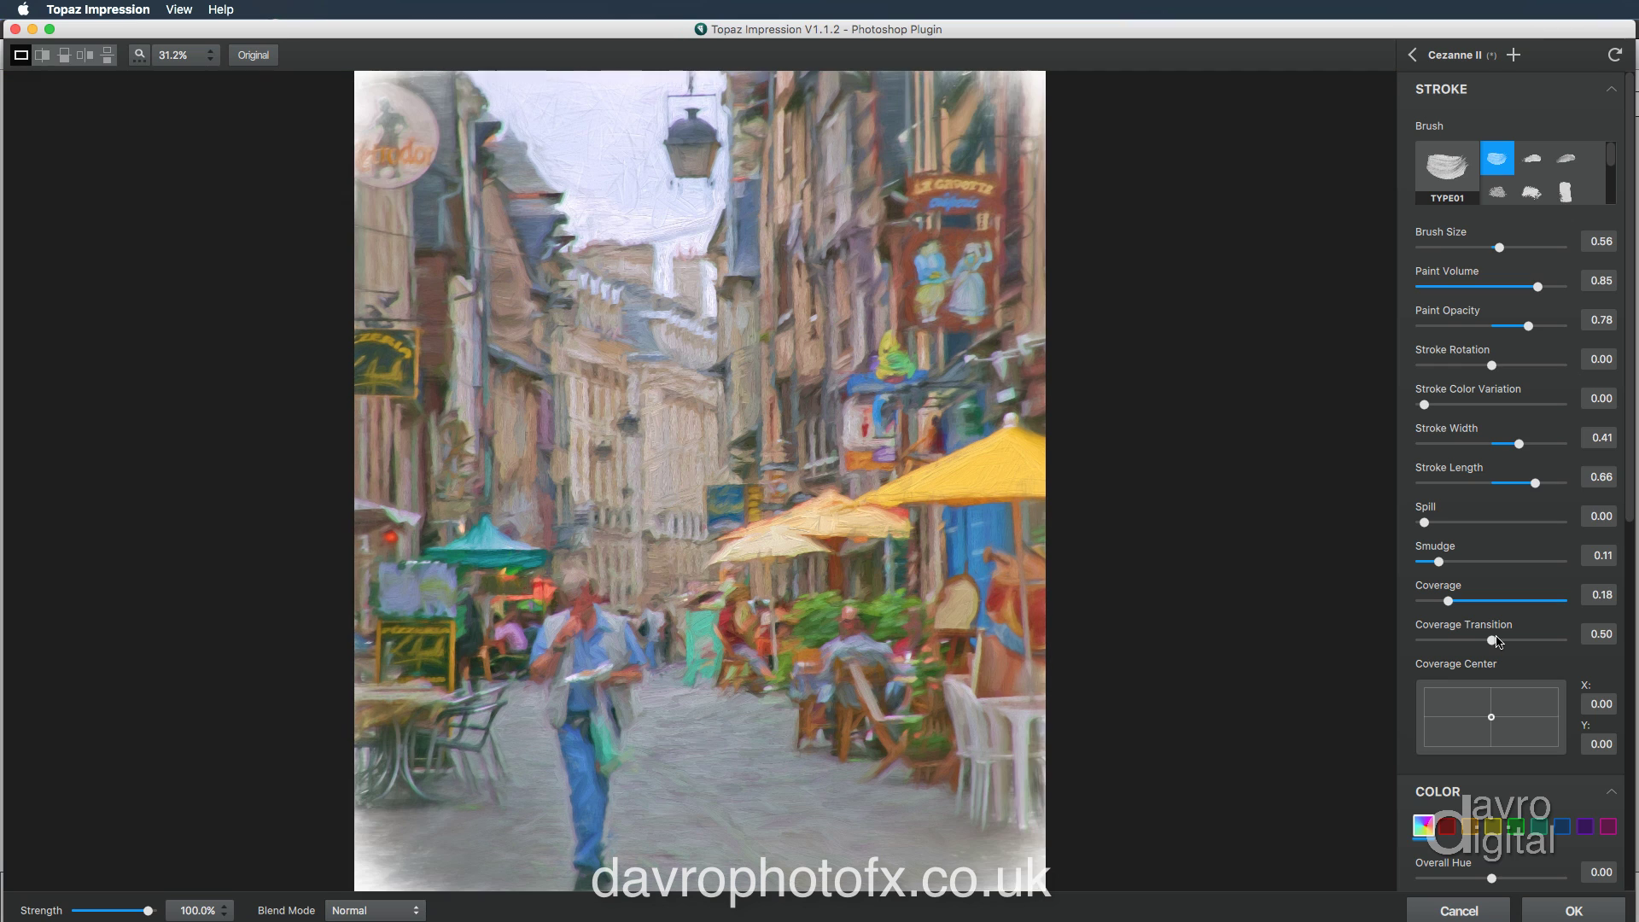
pyautogui.moveTo(1496, 640); pyautogui.dragTo(1490, 640)
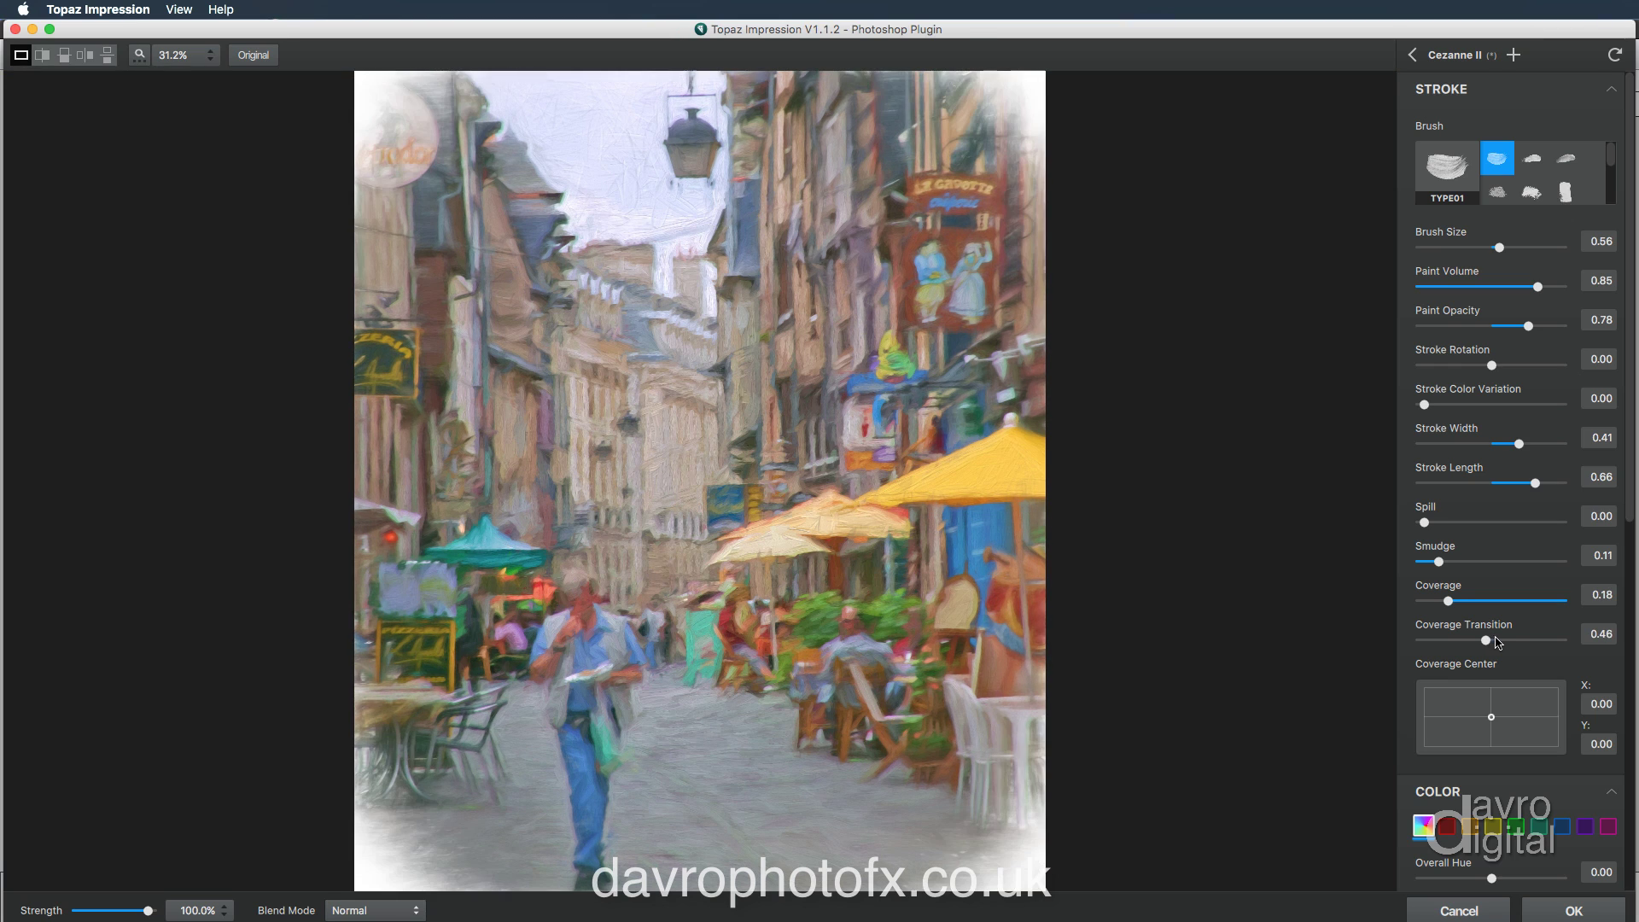
pyautogui.doubleClick(1443, 589)
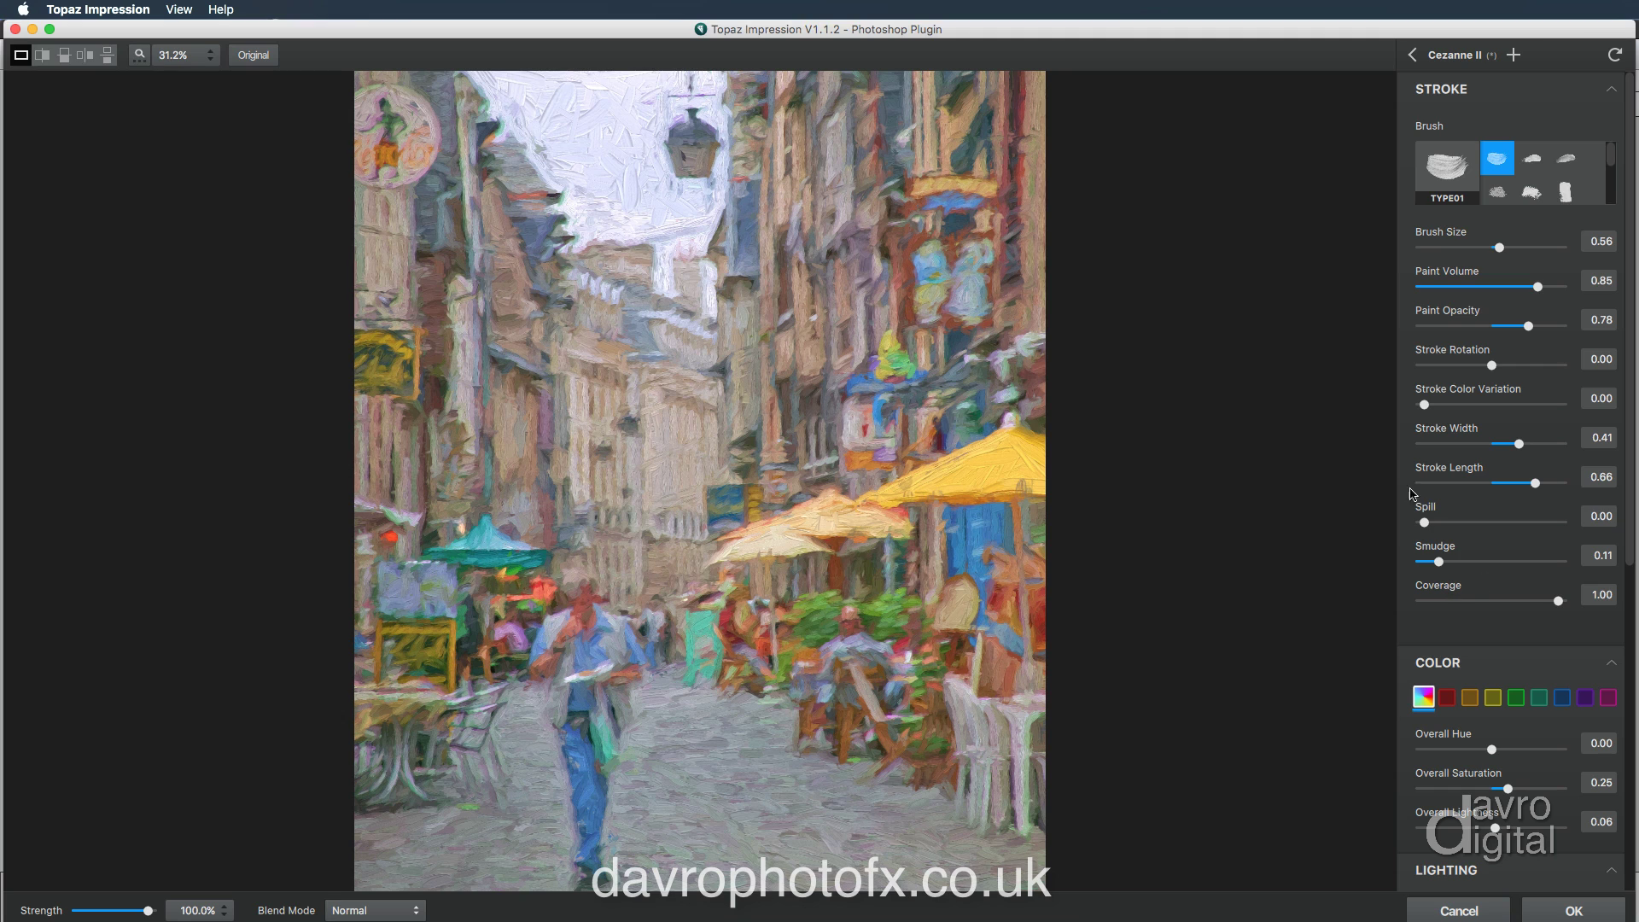
# Step: Raise the saturation of the reds slightly
pyautogui.click(1612, 89)
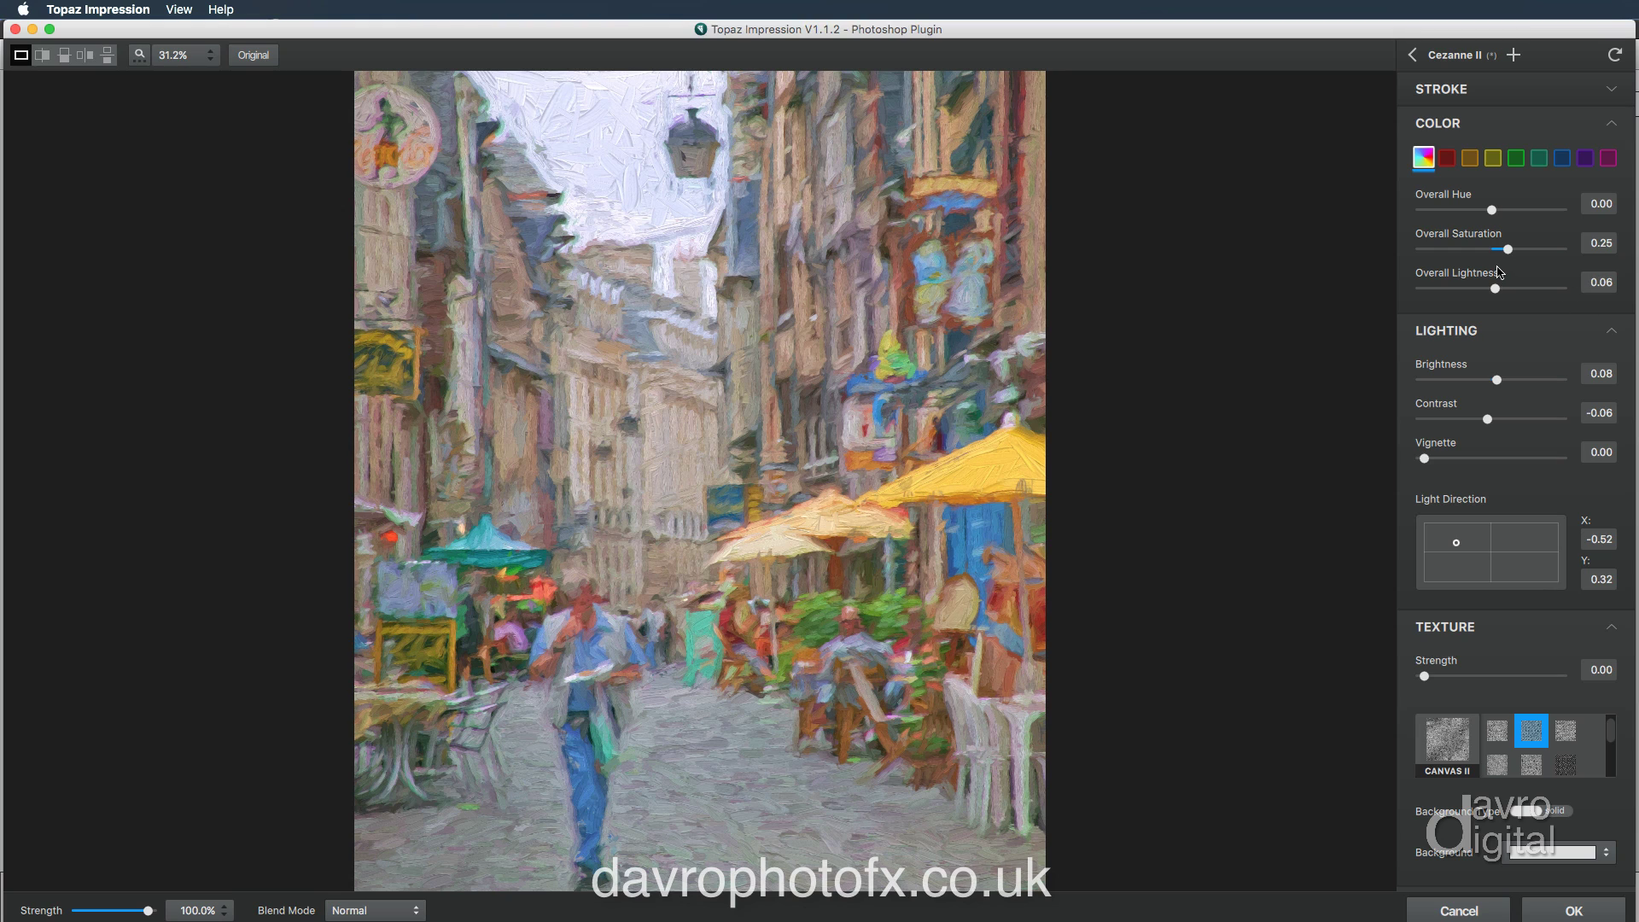
pyautogui.click(1446, 161)
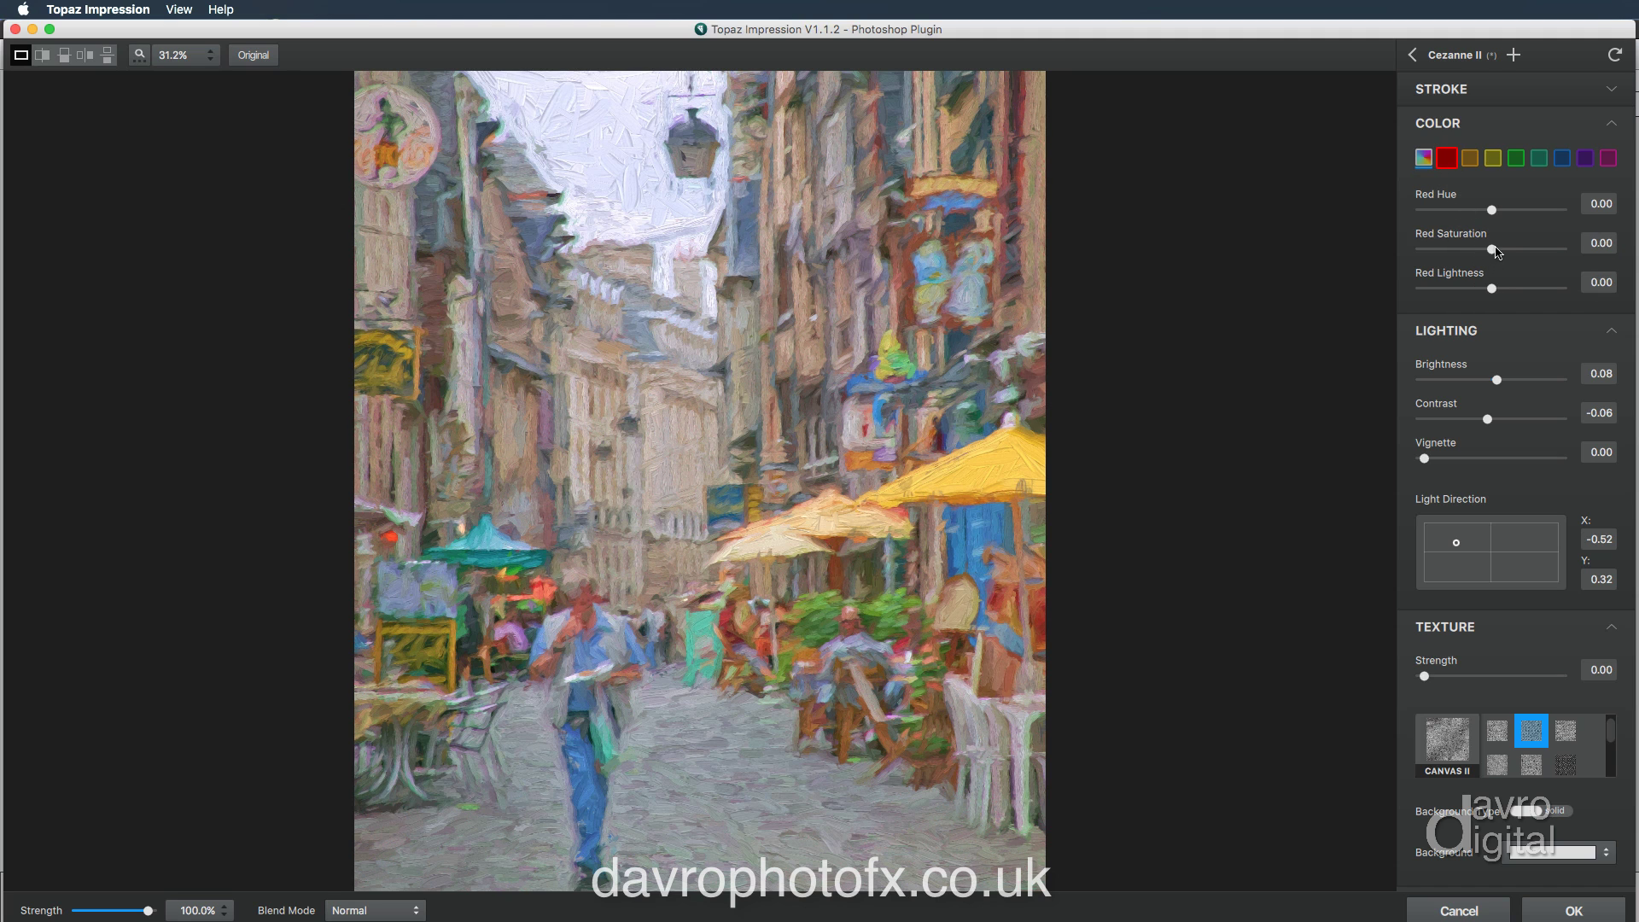
pyautogui.moveTo(1494, 248); pyautogui.dragTo(1503, 251)
# Step: Set the orange saturation to 0.10 and lower the overall saturation slightly
pyautogui.click(1469, 160)
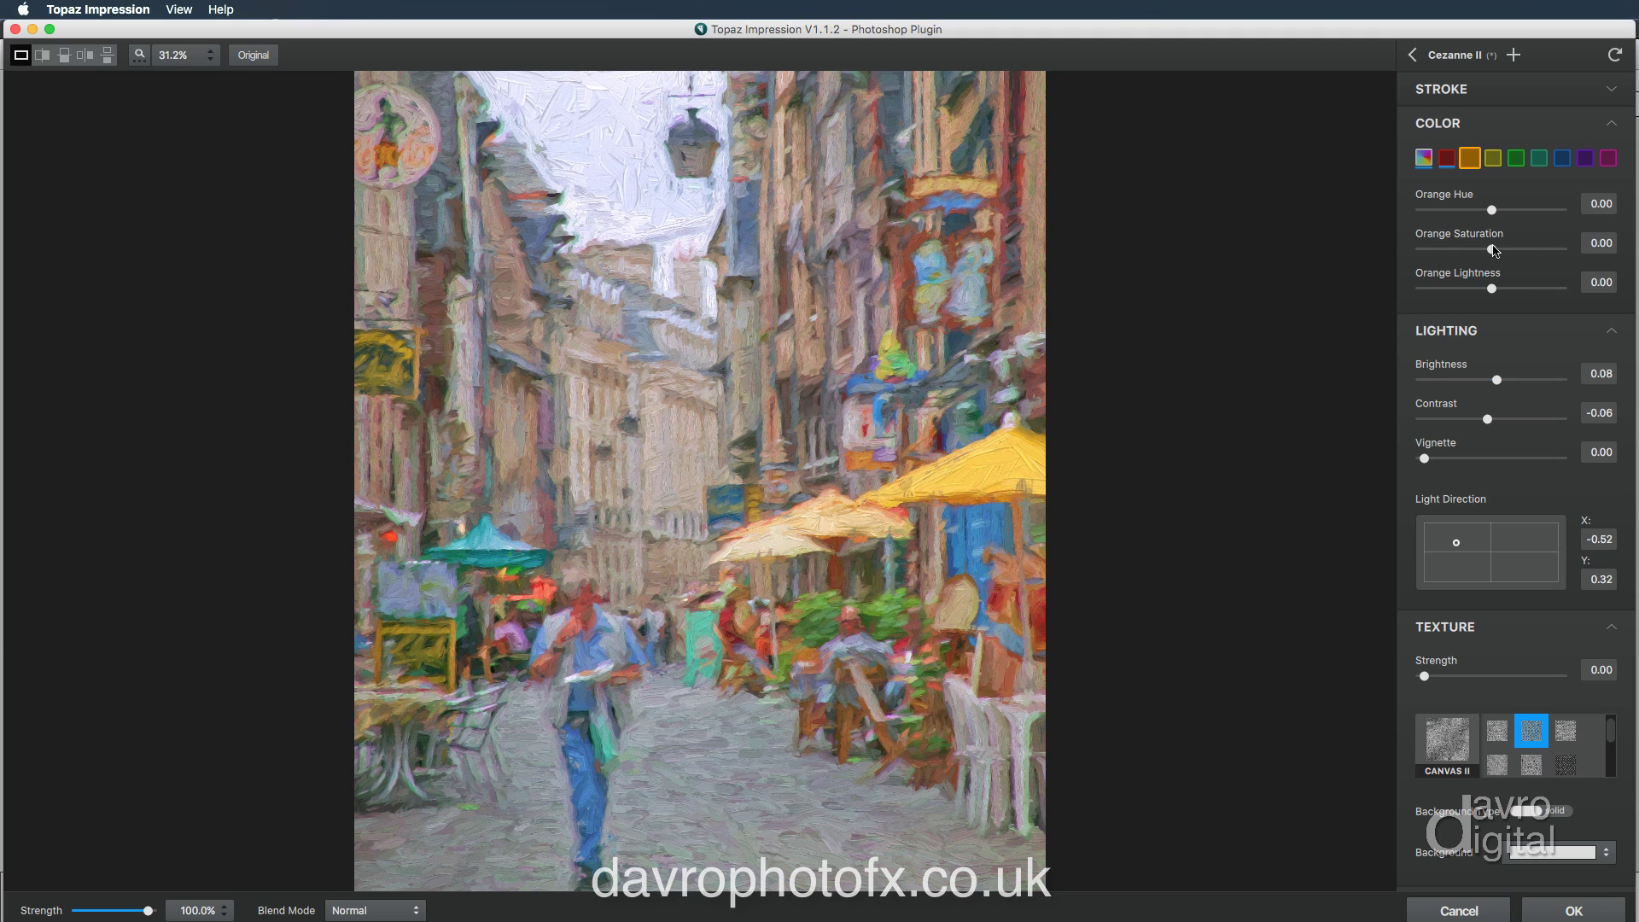
pyautogui.moveTo(1491, 249); pyautogui.dragTo(1504, 251)
pyautogui.moveTo(1504, 251); pyautogui.dragTo(1496, 249)
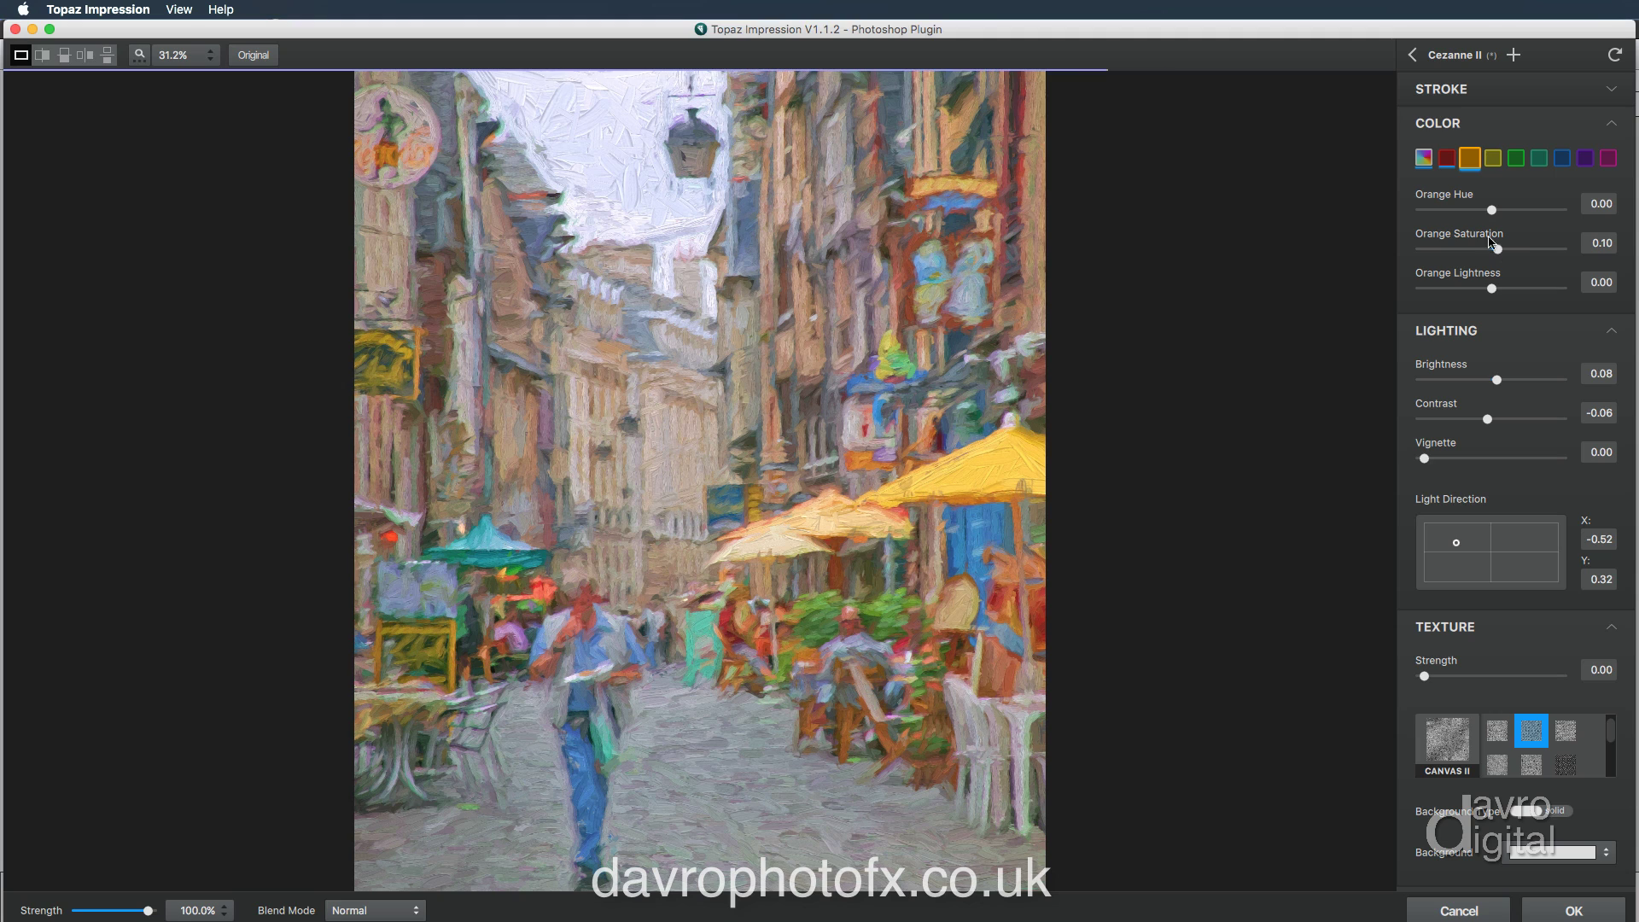
pyautogui.click(1424, 158)
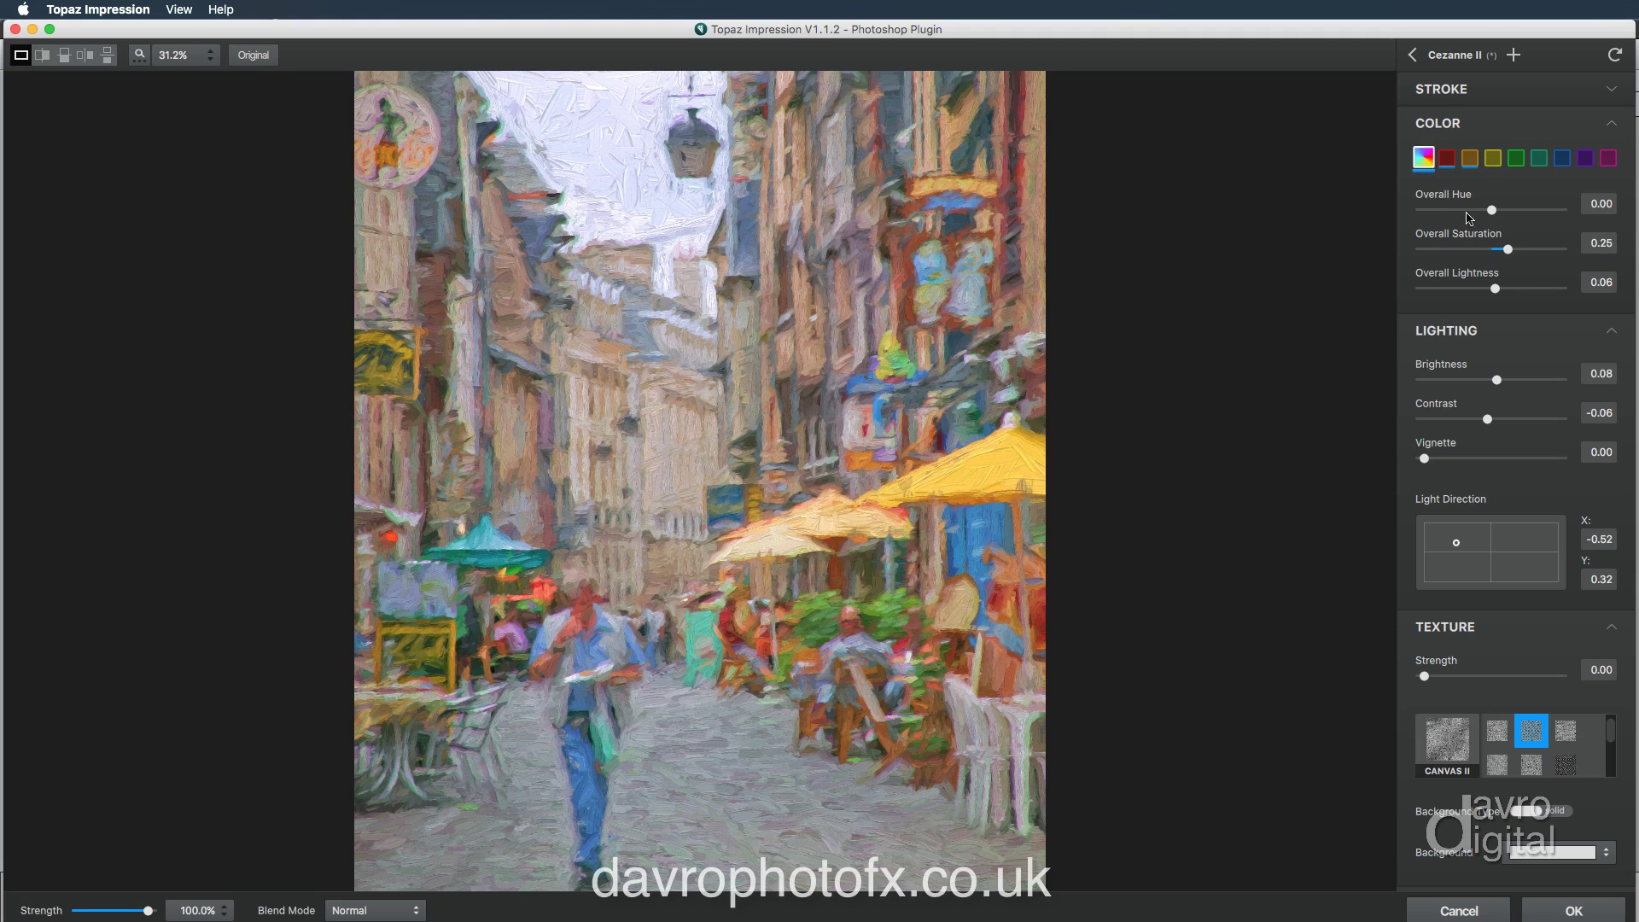
pyautogui.moveTo(1508, 252); pyautogui.dragTo(1500, 253)
# Step: Set the green saturation to 0.15 and the green lightness to -0.13
pyautogui.click(1515, 160)
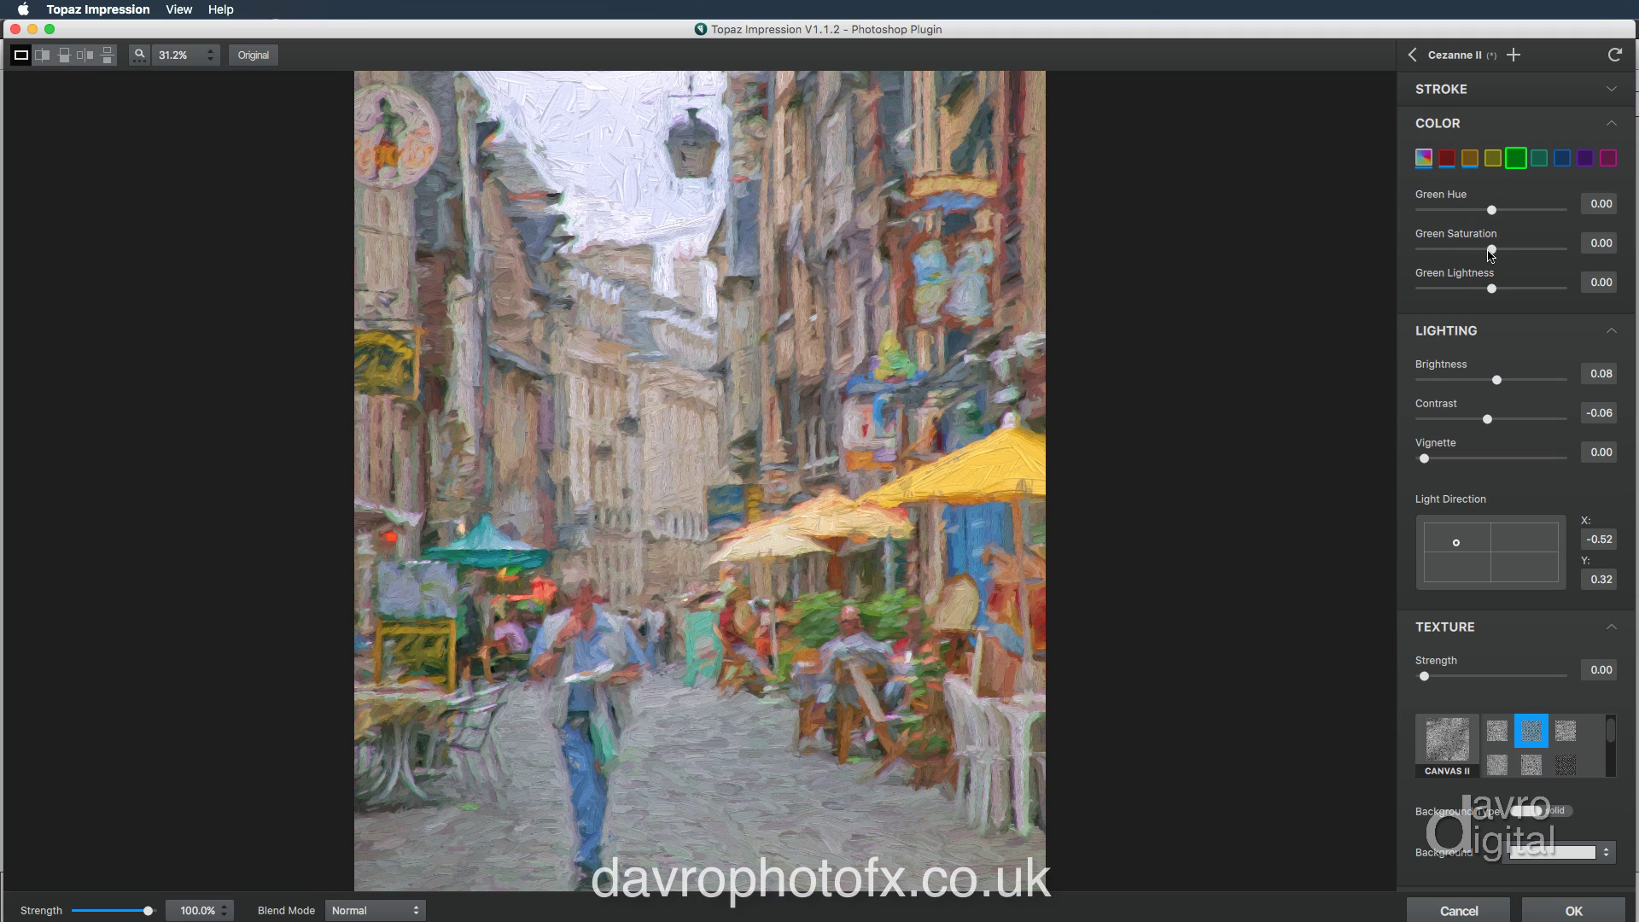
pyautogui.moveTo(1491, 248); pyautogui.dragTo(1500, 250)
pyautogui.moveTo(1490, 289); pyautogui.dragTo(1481, 289)
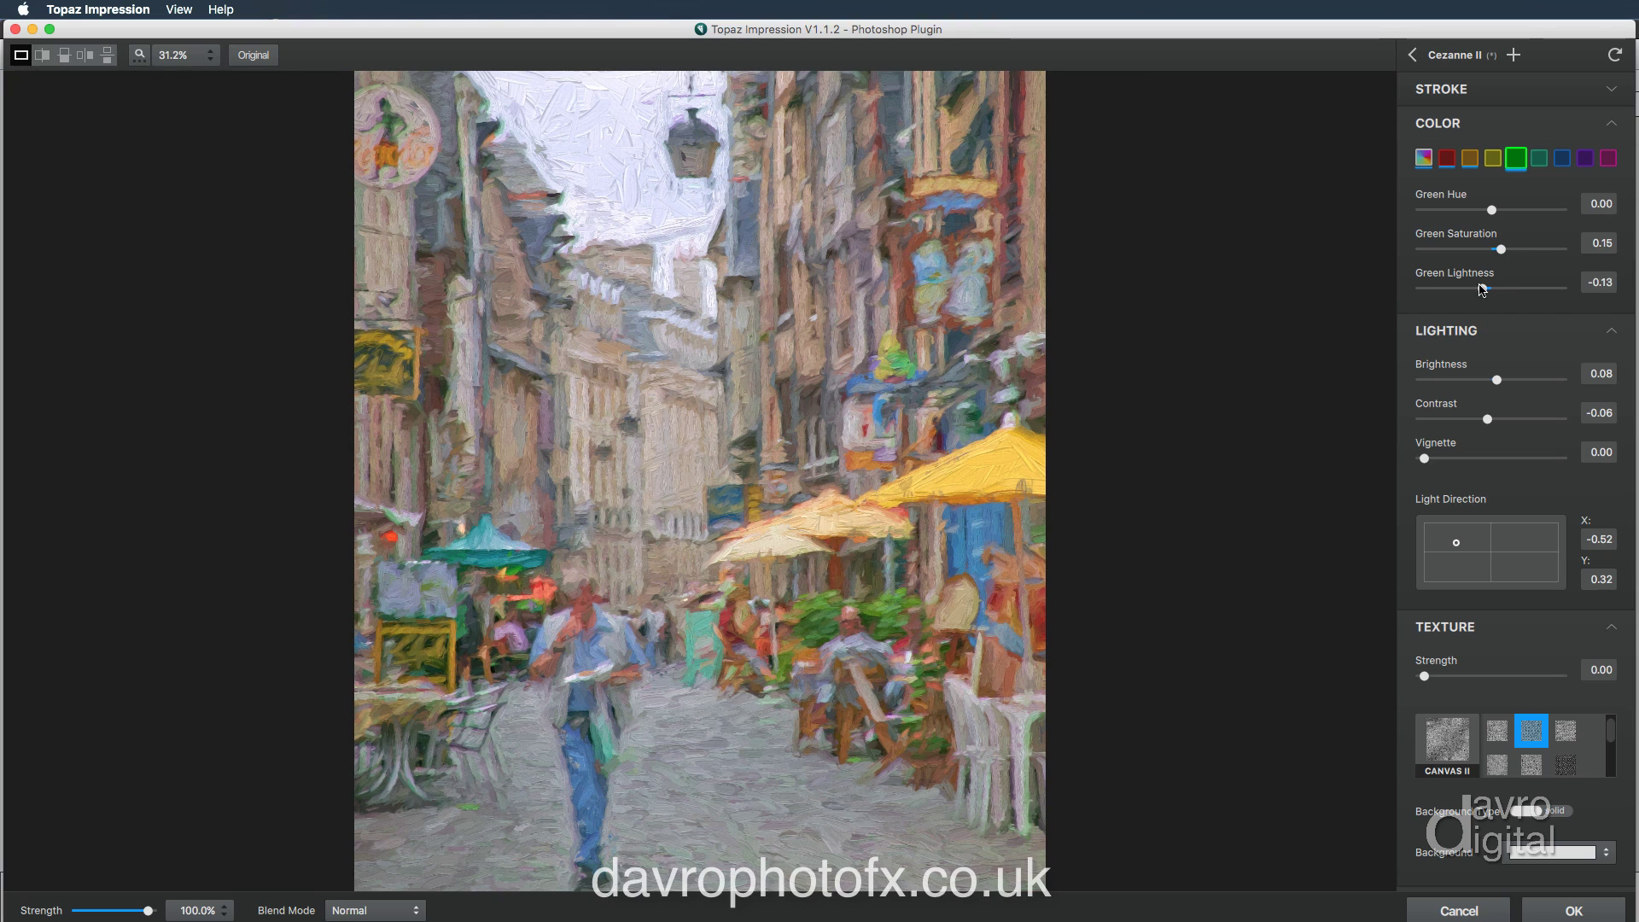
# Step: Set the blue saturation to 0.16 and the blue lightness to -0.11
pyautogui.click(1561, 160)
pyautogui.click(1505, 249)
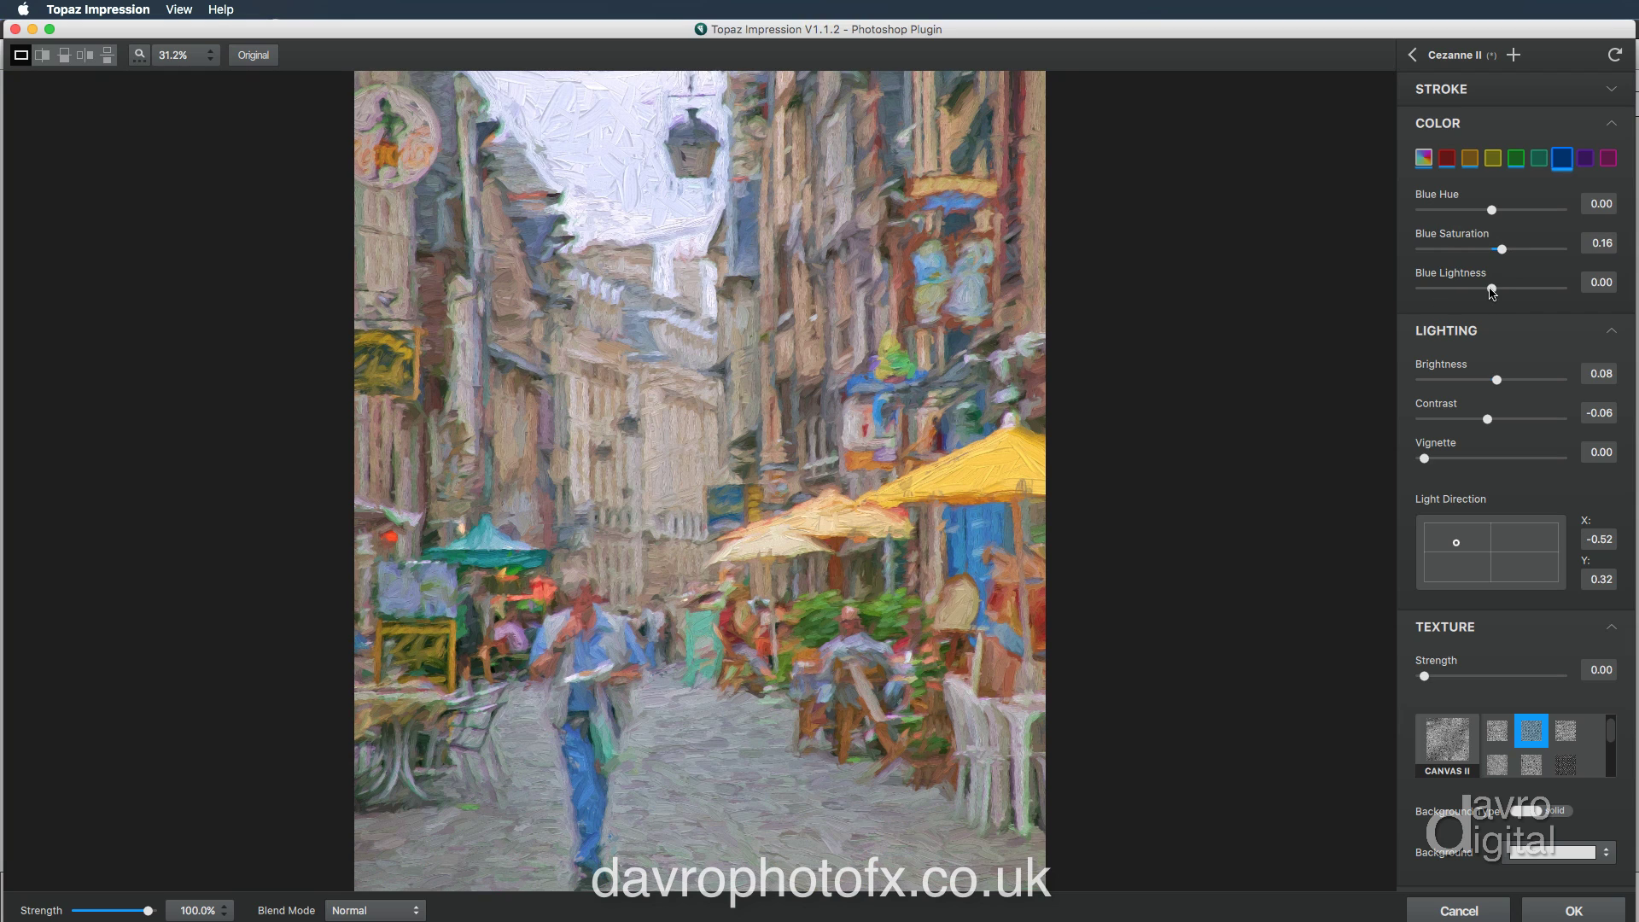
pyautogui.moveTo(1491, 291); pyautogui.dragTo(1483, 291)
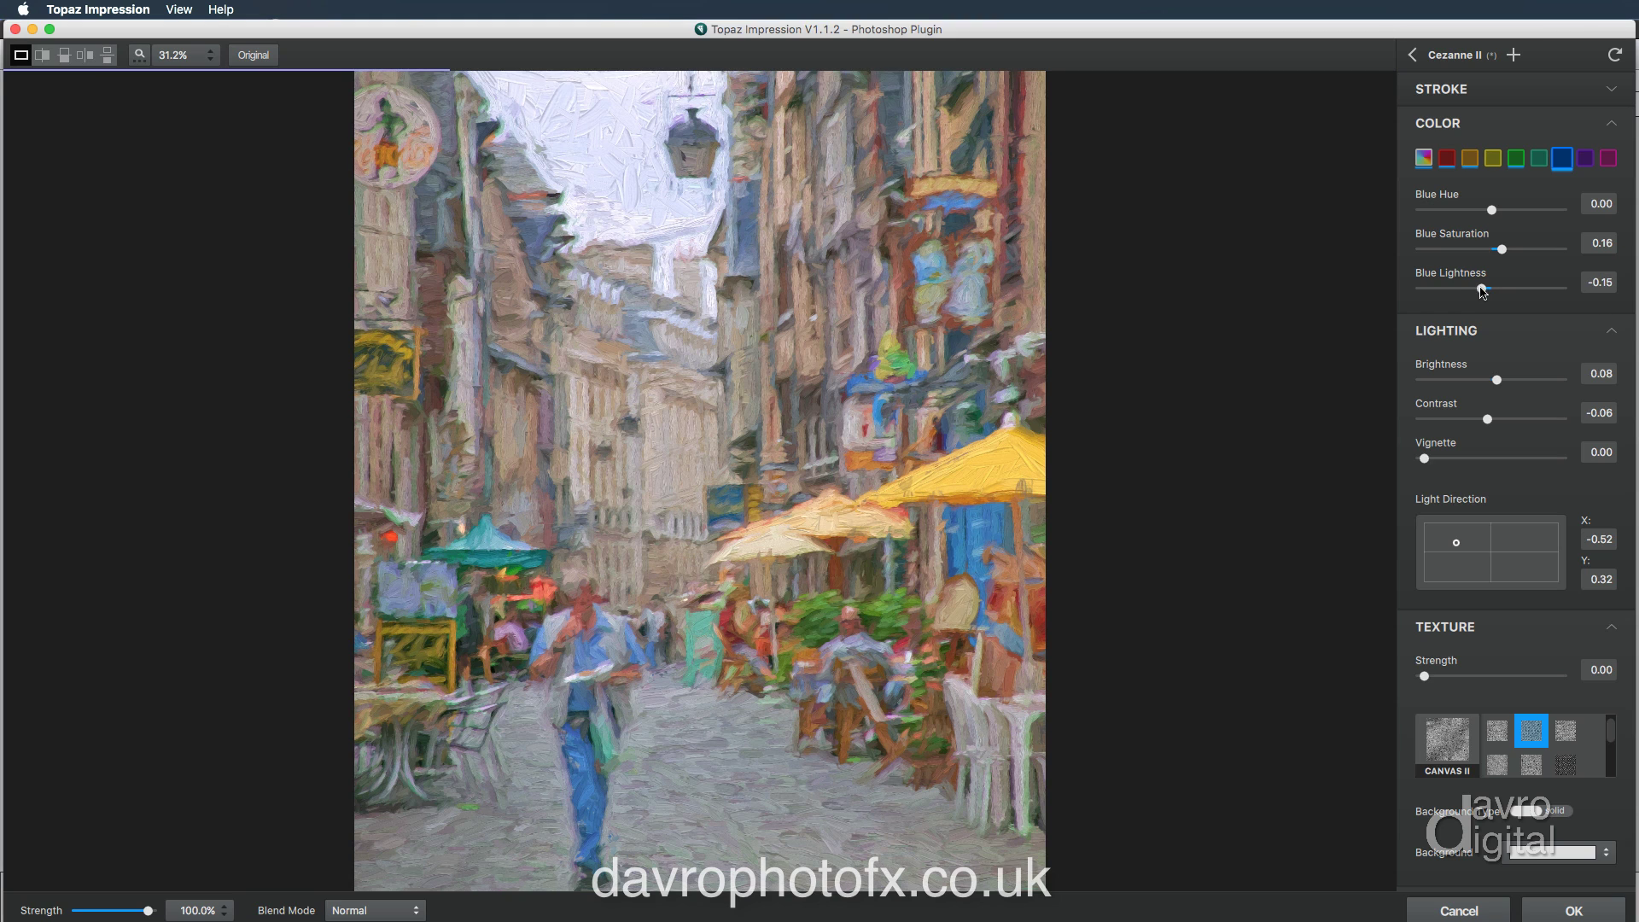
pyautogui.moveTo(1483, 291); pyautogui.dragTo(1486, 292)
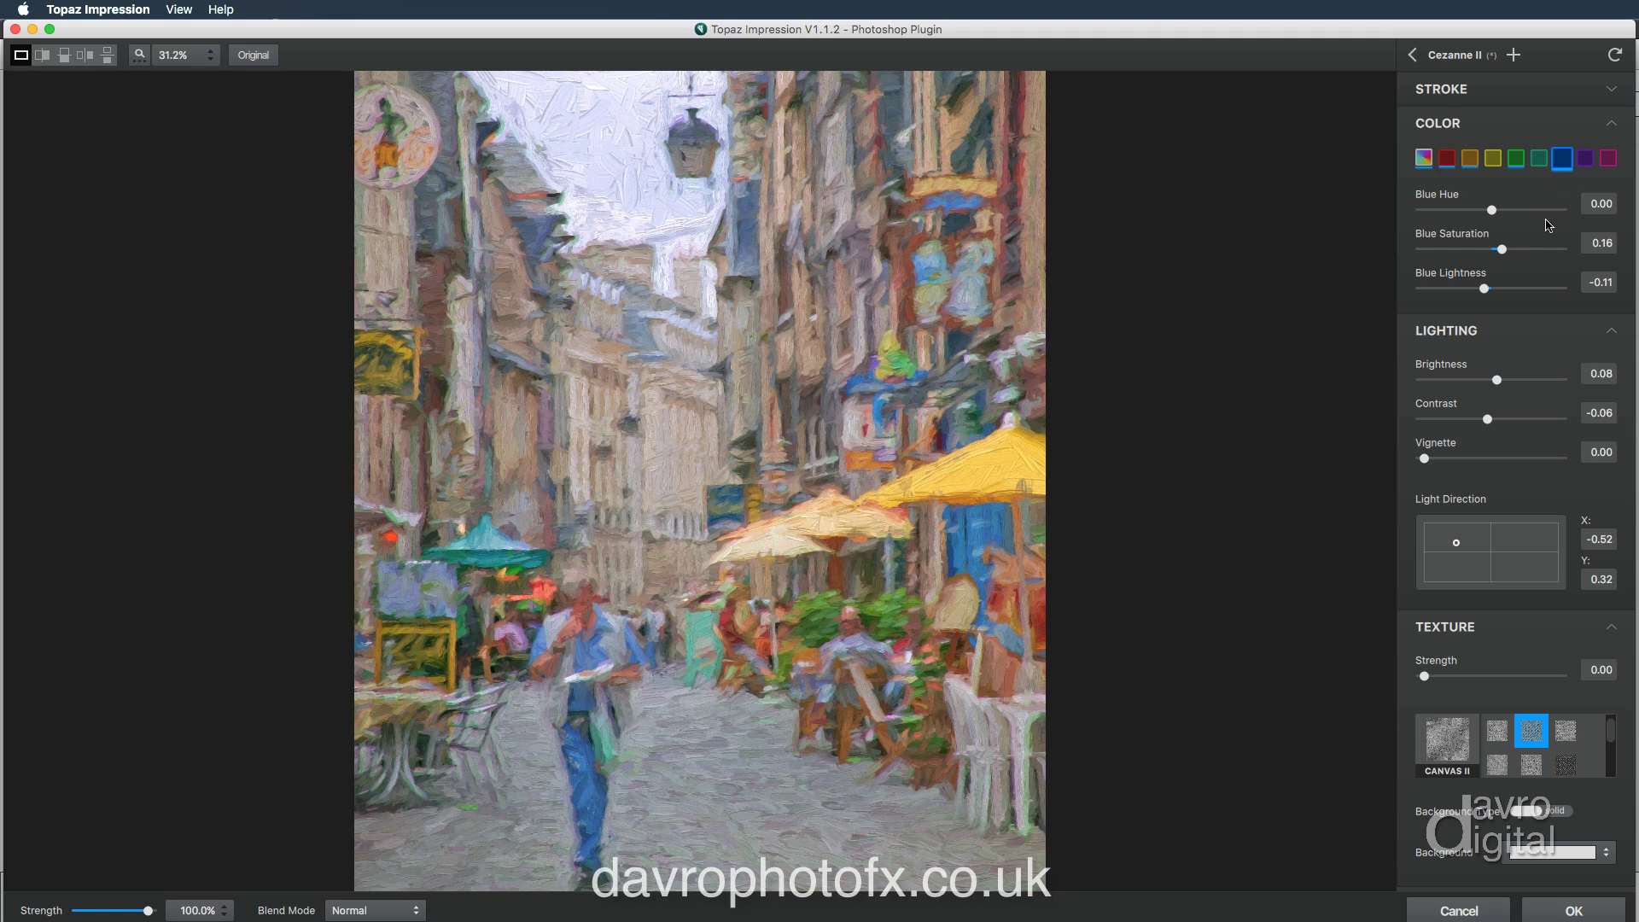
# Step: Try light directions of X 0.34, Y 0.60 and X -0.29, Y 0.24 on an enlarged view of the painting
pyautogui.click(1610, 125)
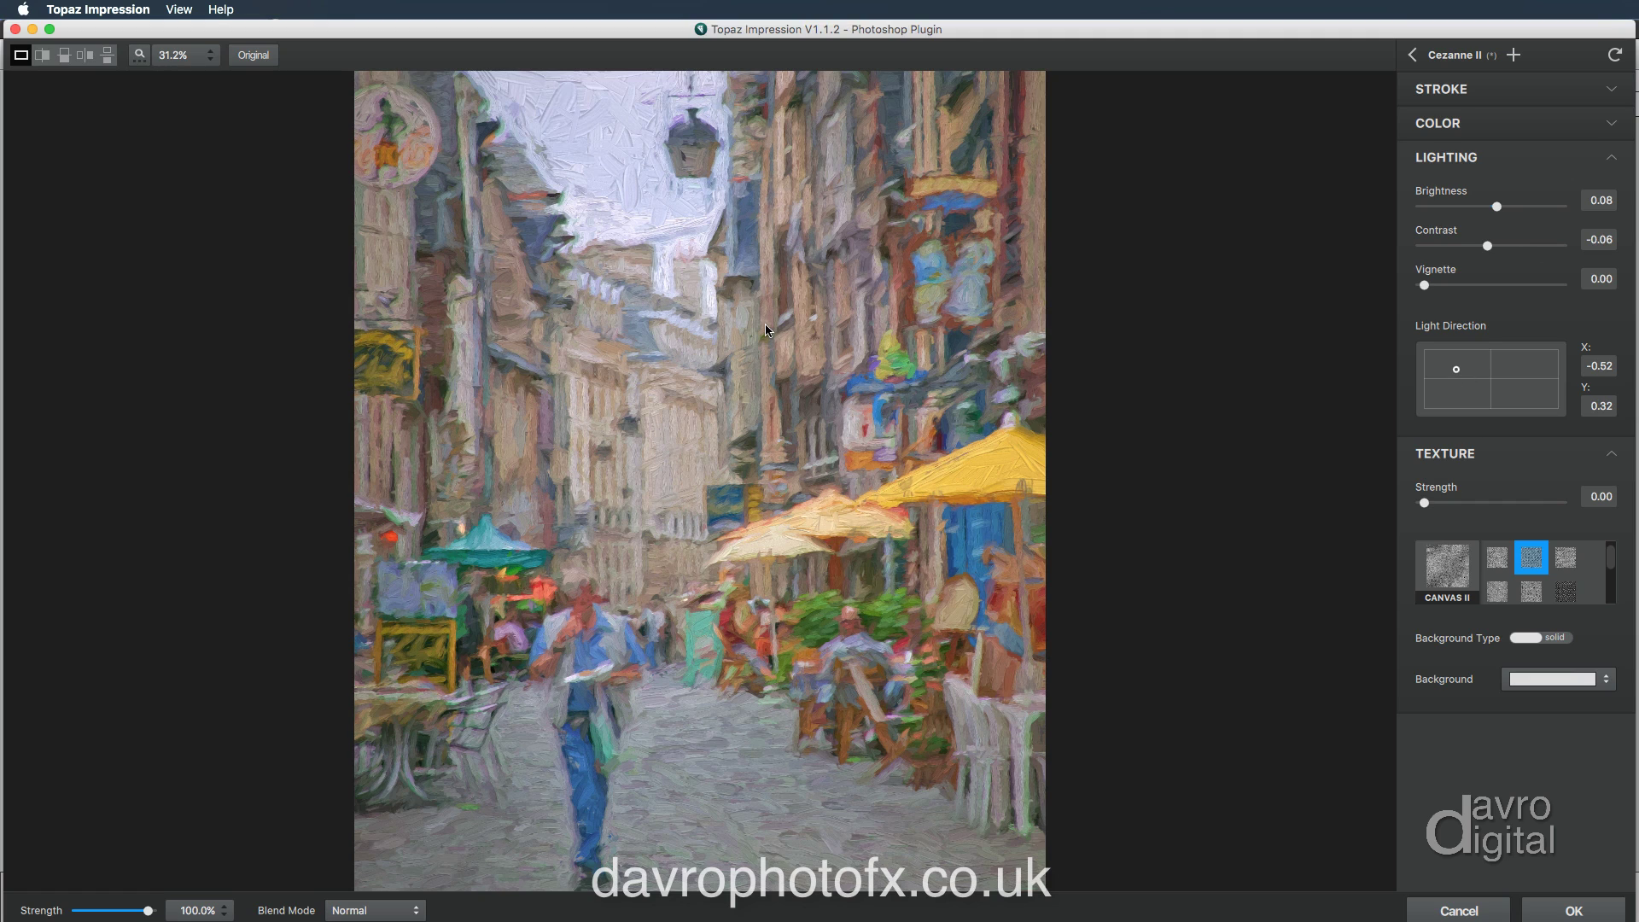
pyautogui.click(140, 55)
pyautogui.click(139, 56)
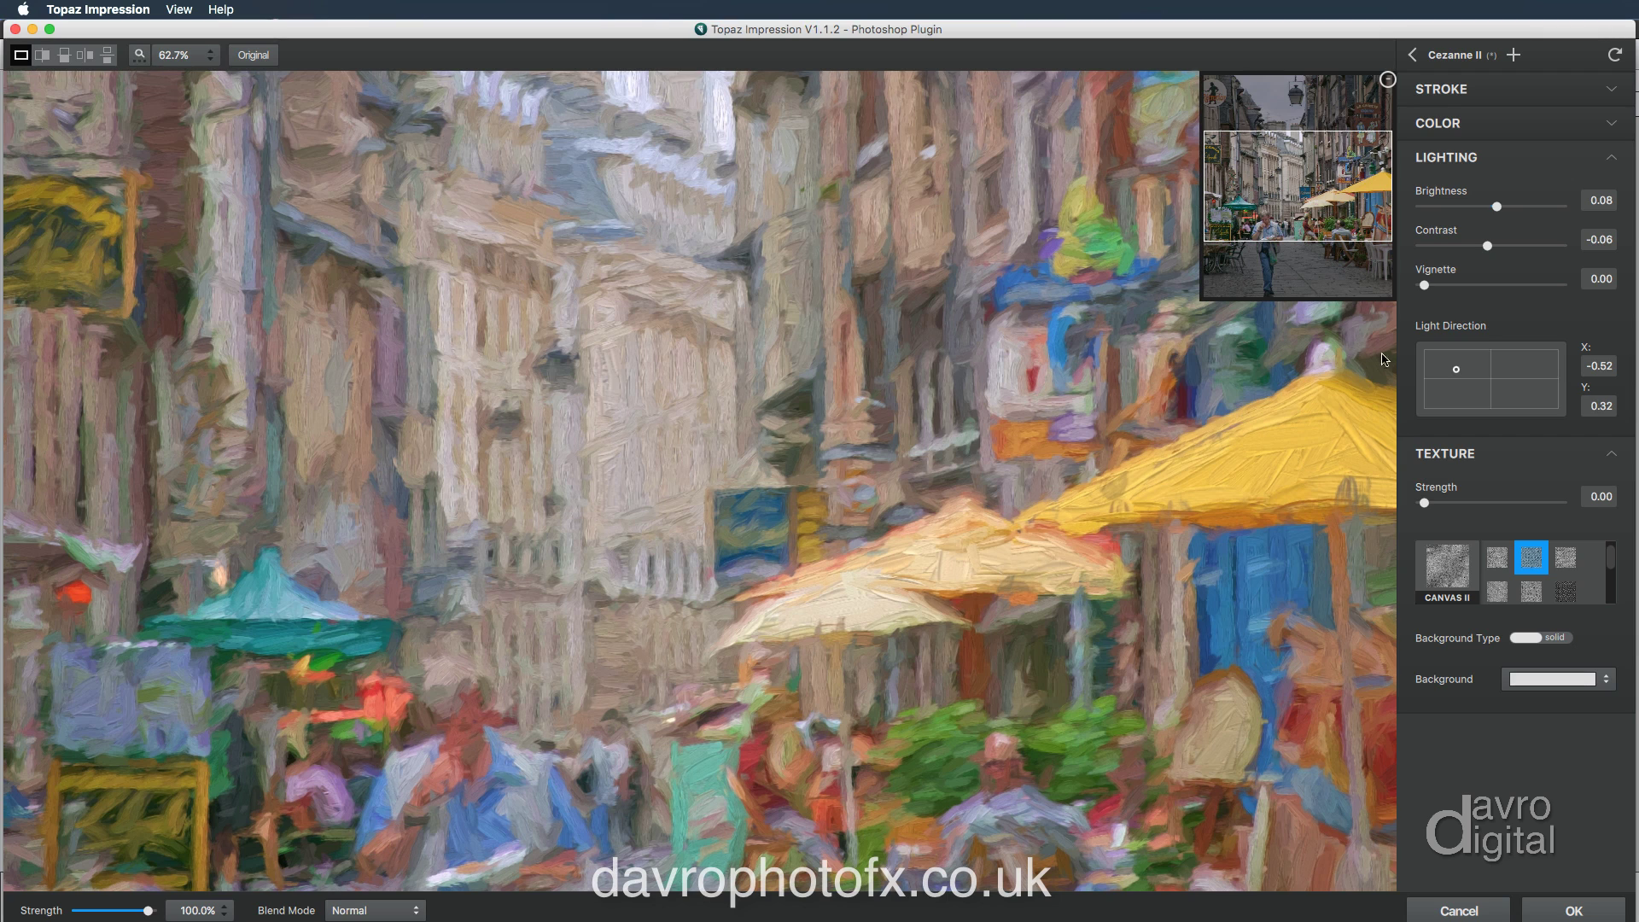
pyautogui.click(1466, 393)
pyautogui.click(1513, 361)
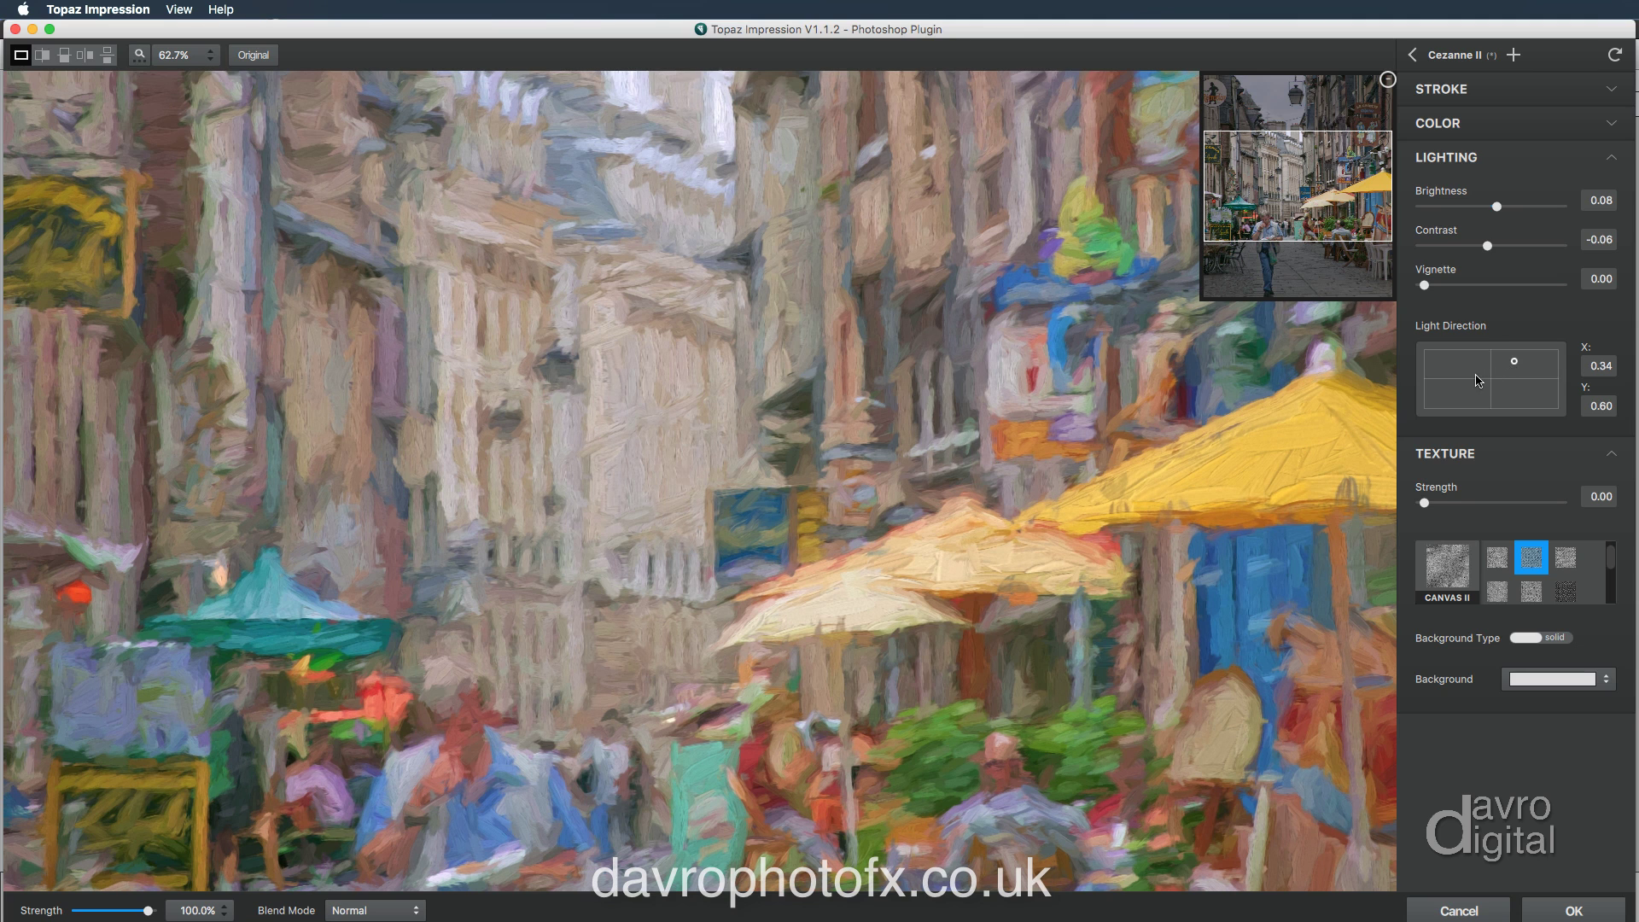
pyautogui.click(1471, 373)
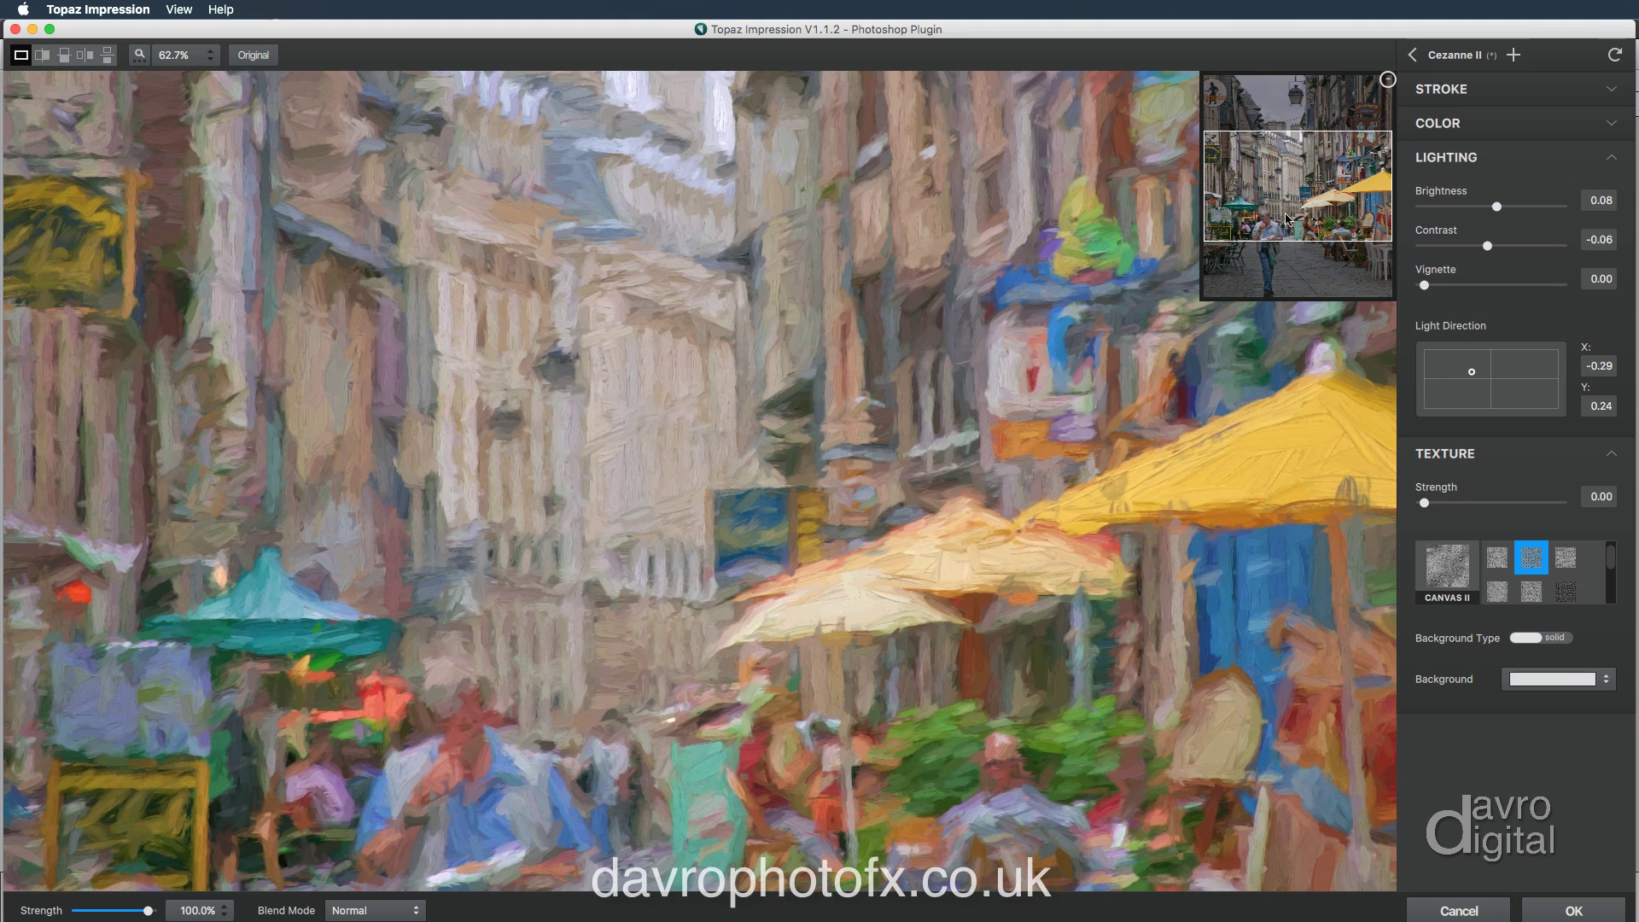
# Step: Compare light directions of X -0.67, Y -0.71 and X 0.50, Y 0.74 in the sky area, and set the light to come from the lower left
pyautogui.moveTo(1290, 193); pyautogui.dragTo(1287, 135)
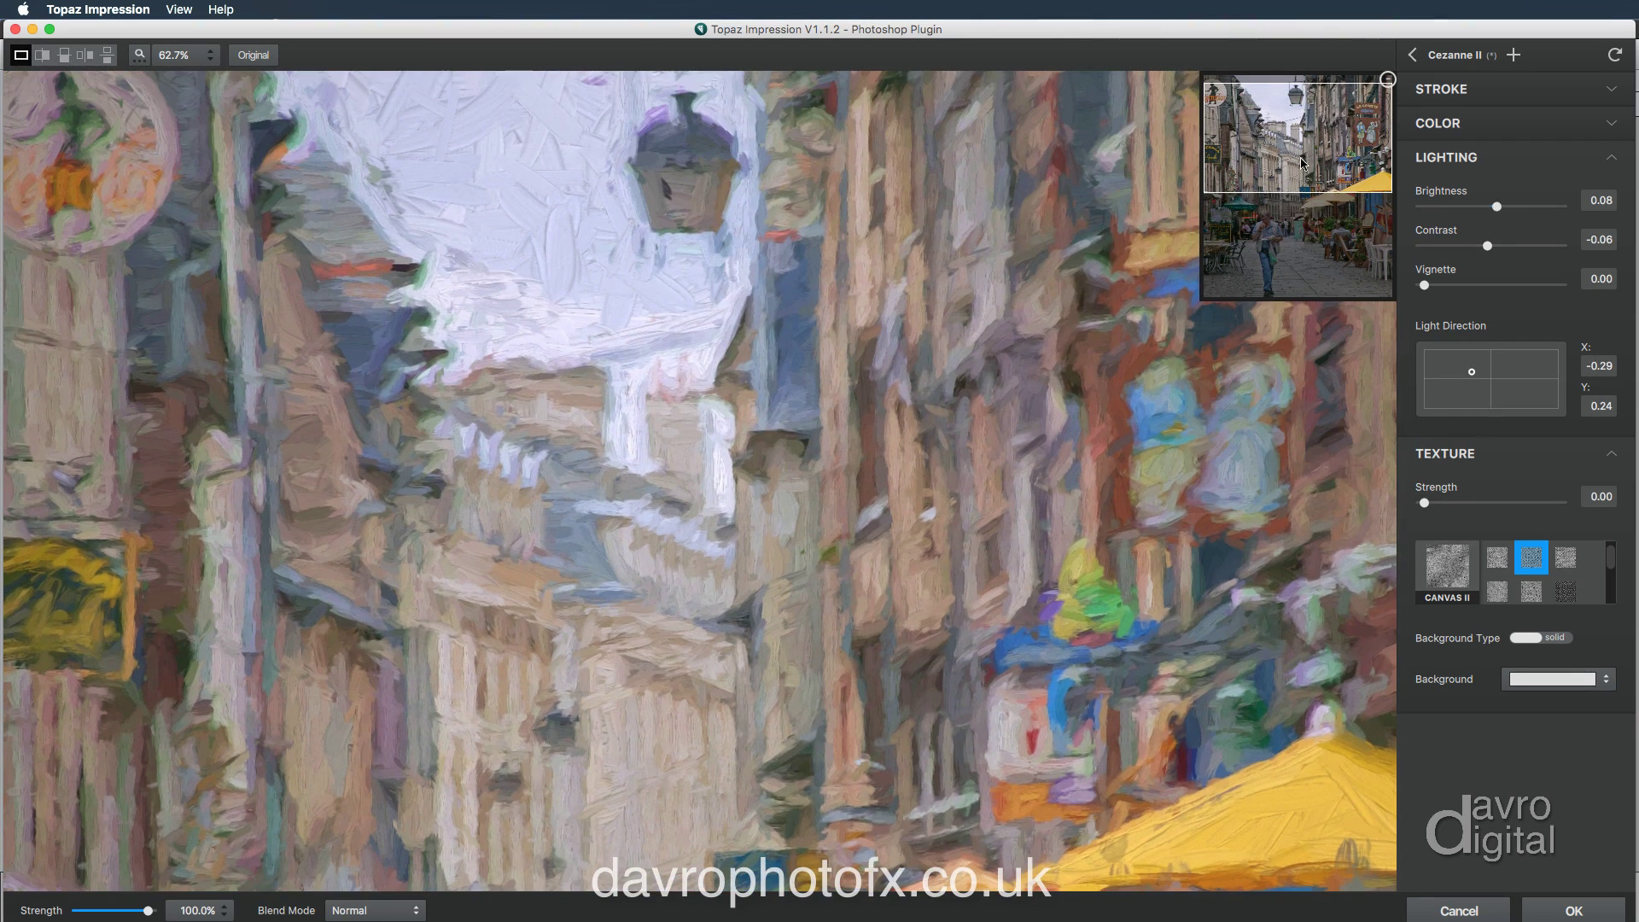
pyautogui.click(1446, 405)
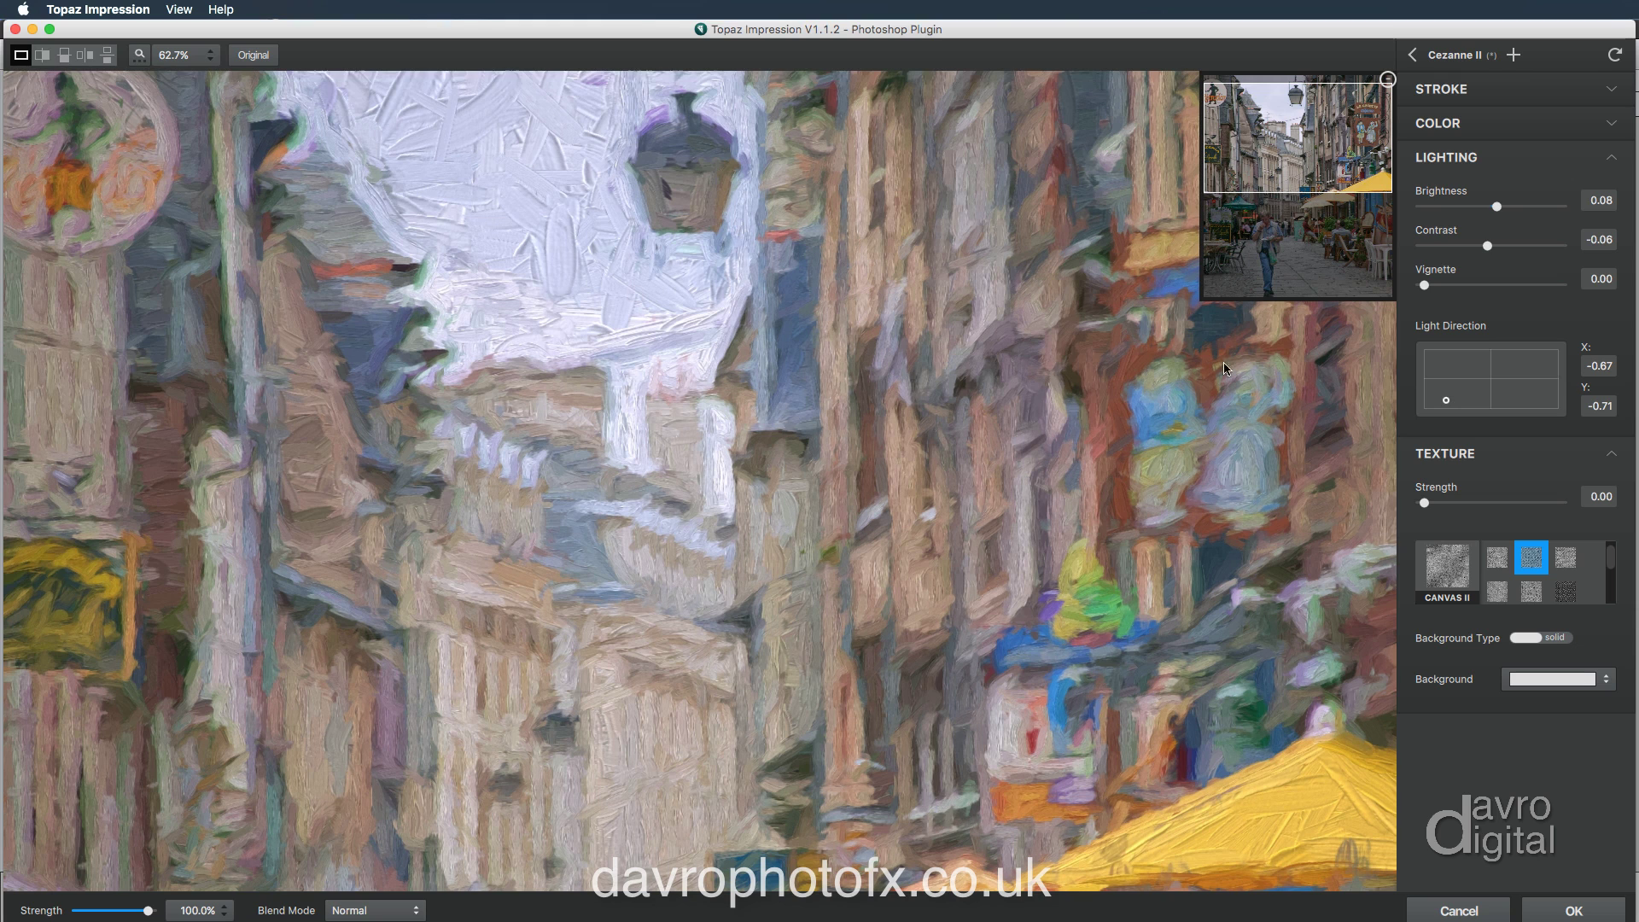
pyautogui.click(1525, 406)
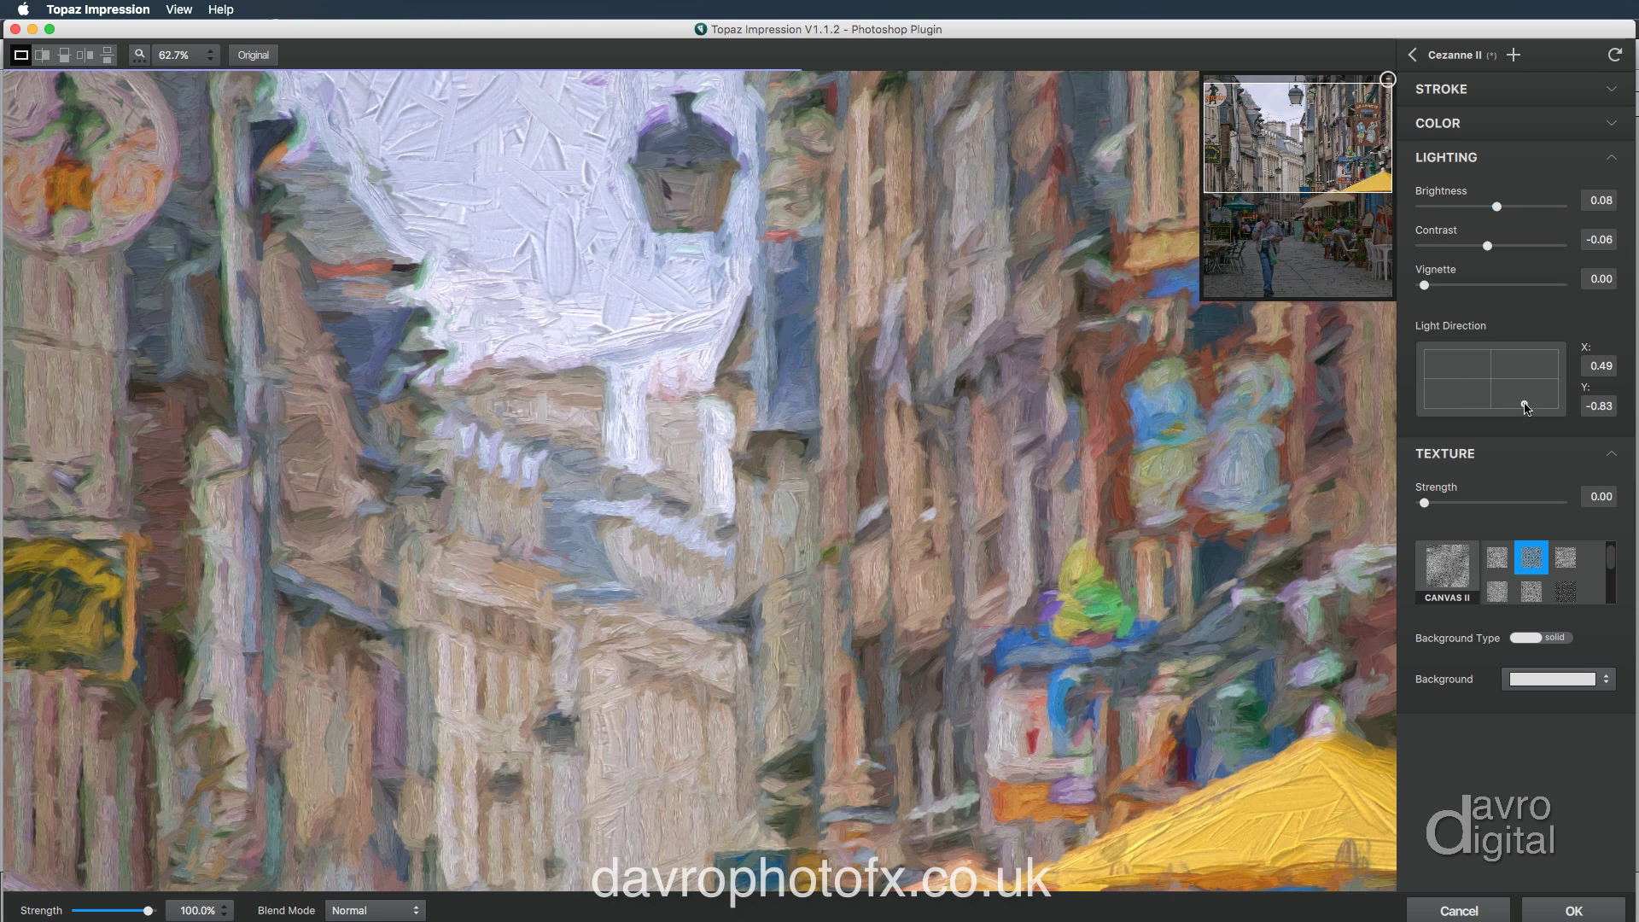
pyautogui.moveTo(1525, 408); pyautogui.dragTo(1523, 362)
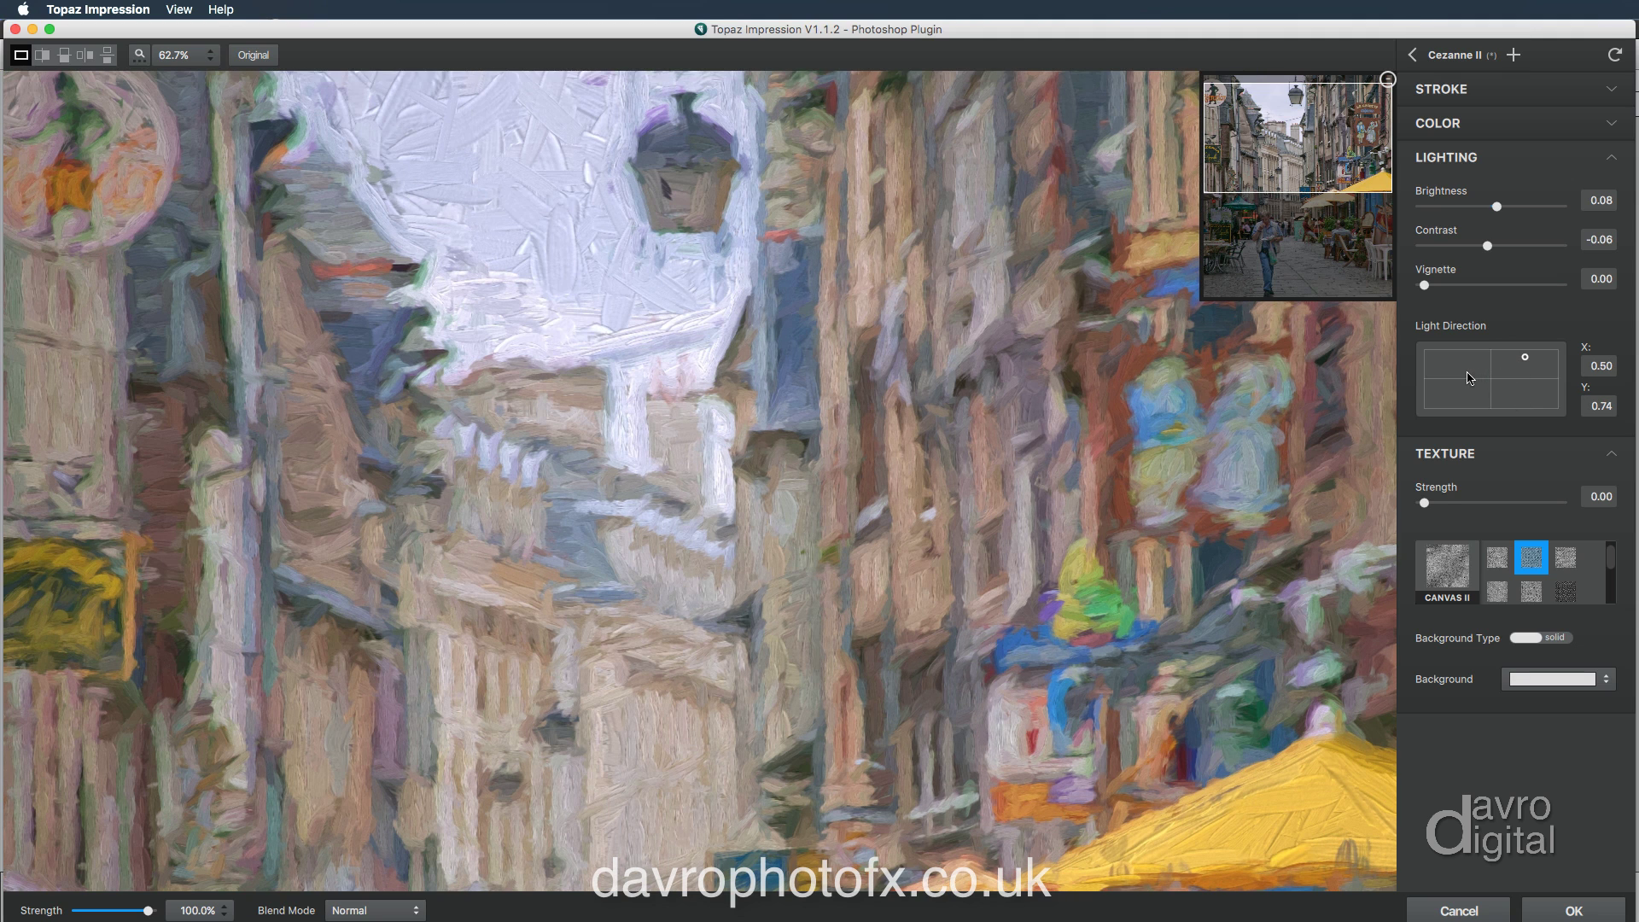
pyautogui.click(1440, 364)
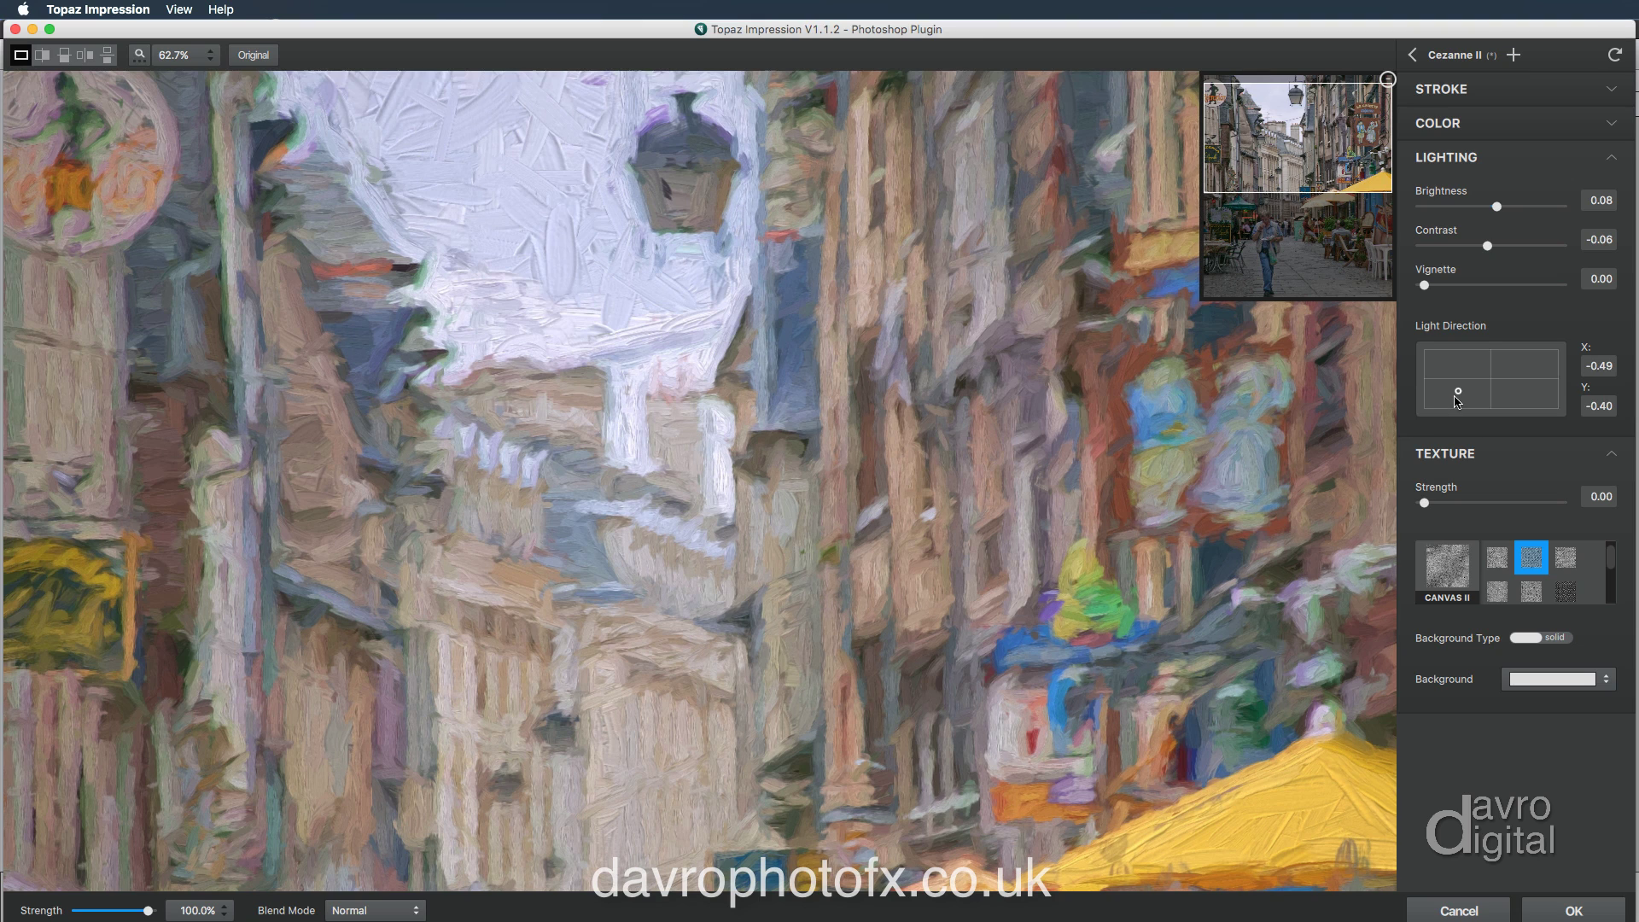
pyautogui.click(1455, 397)
# Step: Set the strength of the Canvas II texture to 0.33
pyautogui.click(1612, 159)
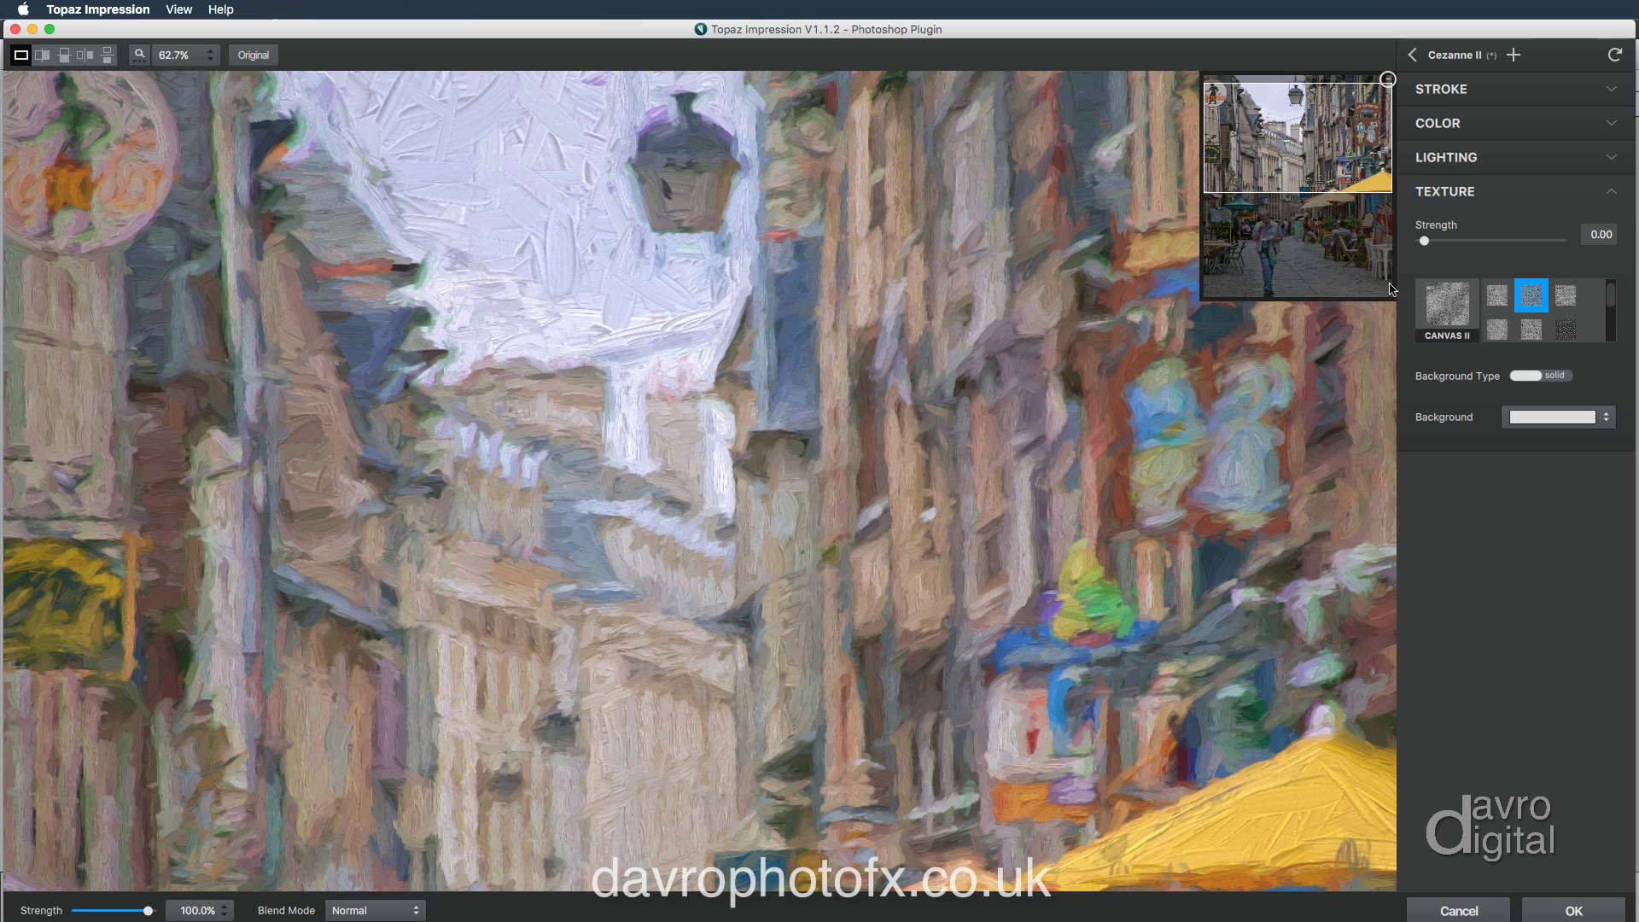
pyautogui.moveTo(1426, 245); pyautogui.dragTo(1448, 244)
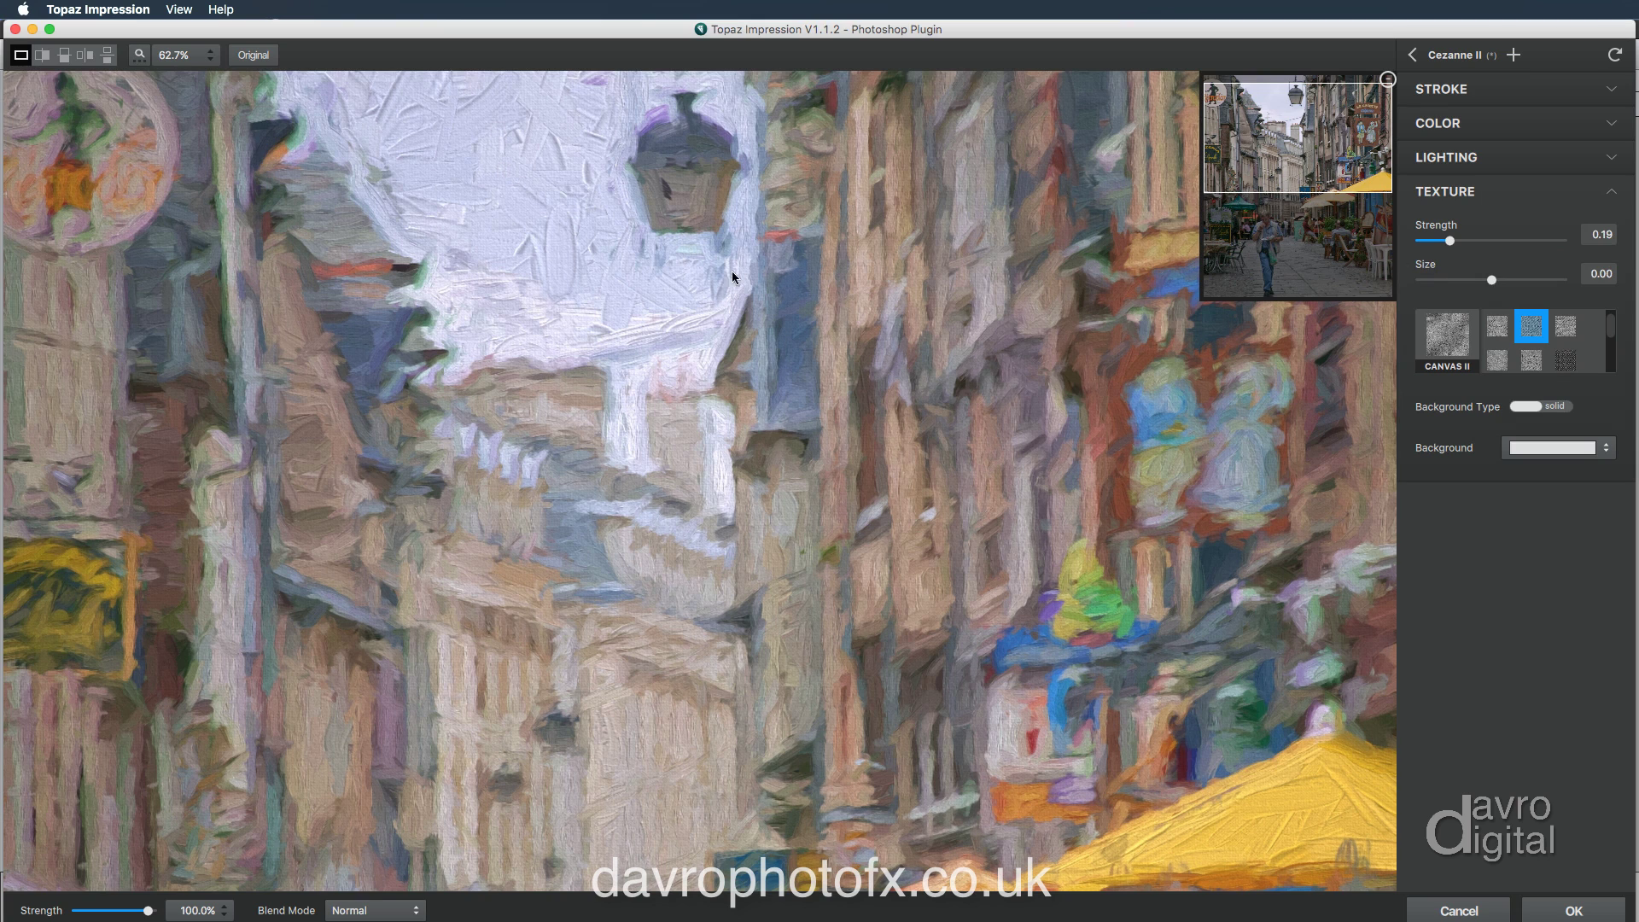
pyautogui.moveTo(1449, 242); pyautogui.dragTo(1468, 242)
# Step: Browse the available texture thumbnails through to the stone textures, and return to the Canvas II texture
pyautogui.scroll(-3, 1611, 327)
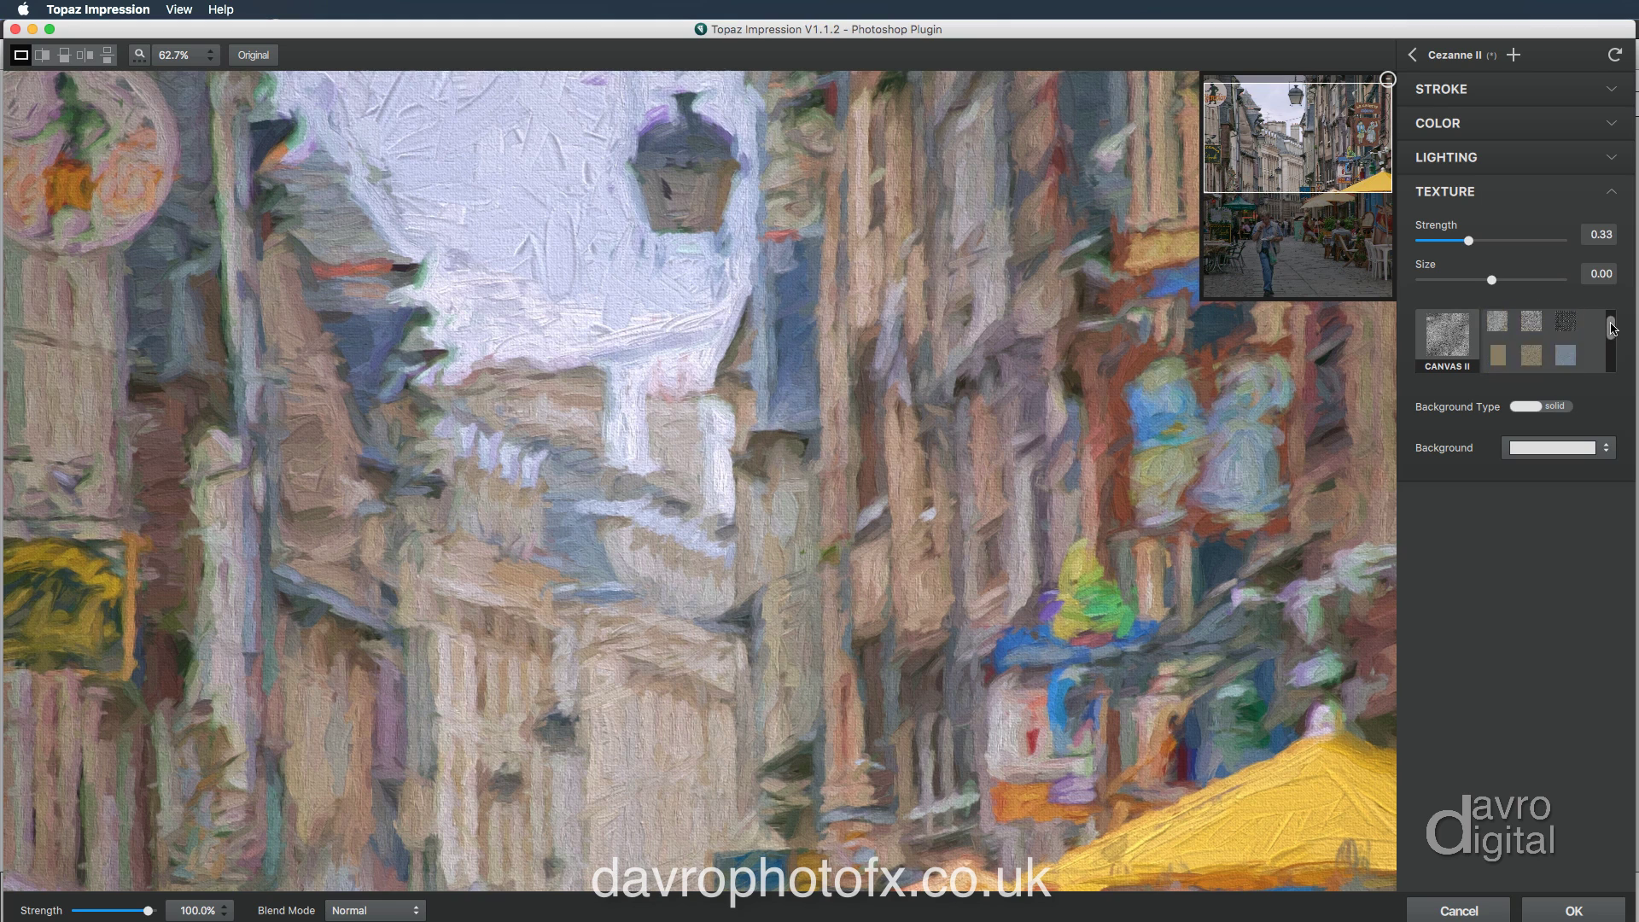
pyautogui.moveTo(1612, 327); pyautogui.dragTo(1613, 320)
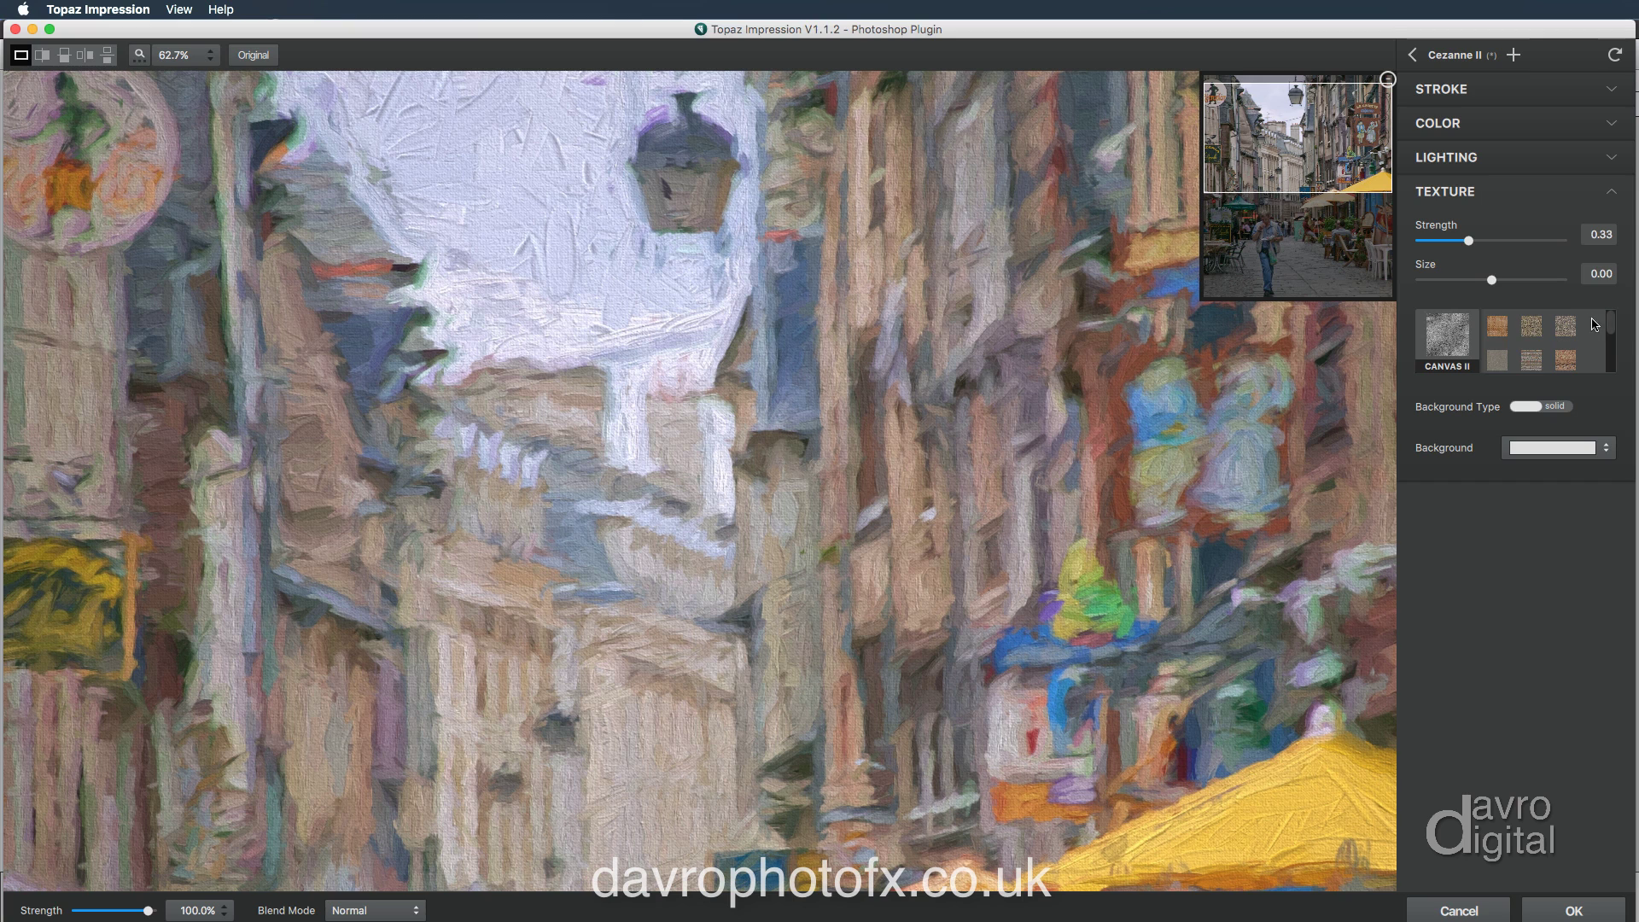
pyautogui.moveTo(1612, 324); pyautogui.dragTo(1613, 359)
pyautogui.scroll(-3, 1584, 369)
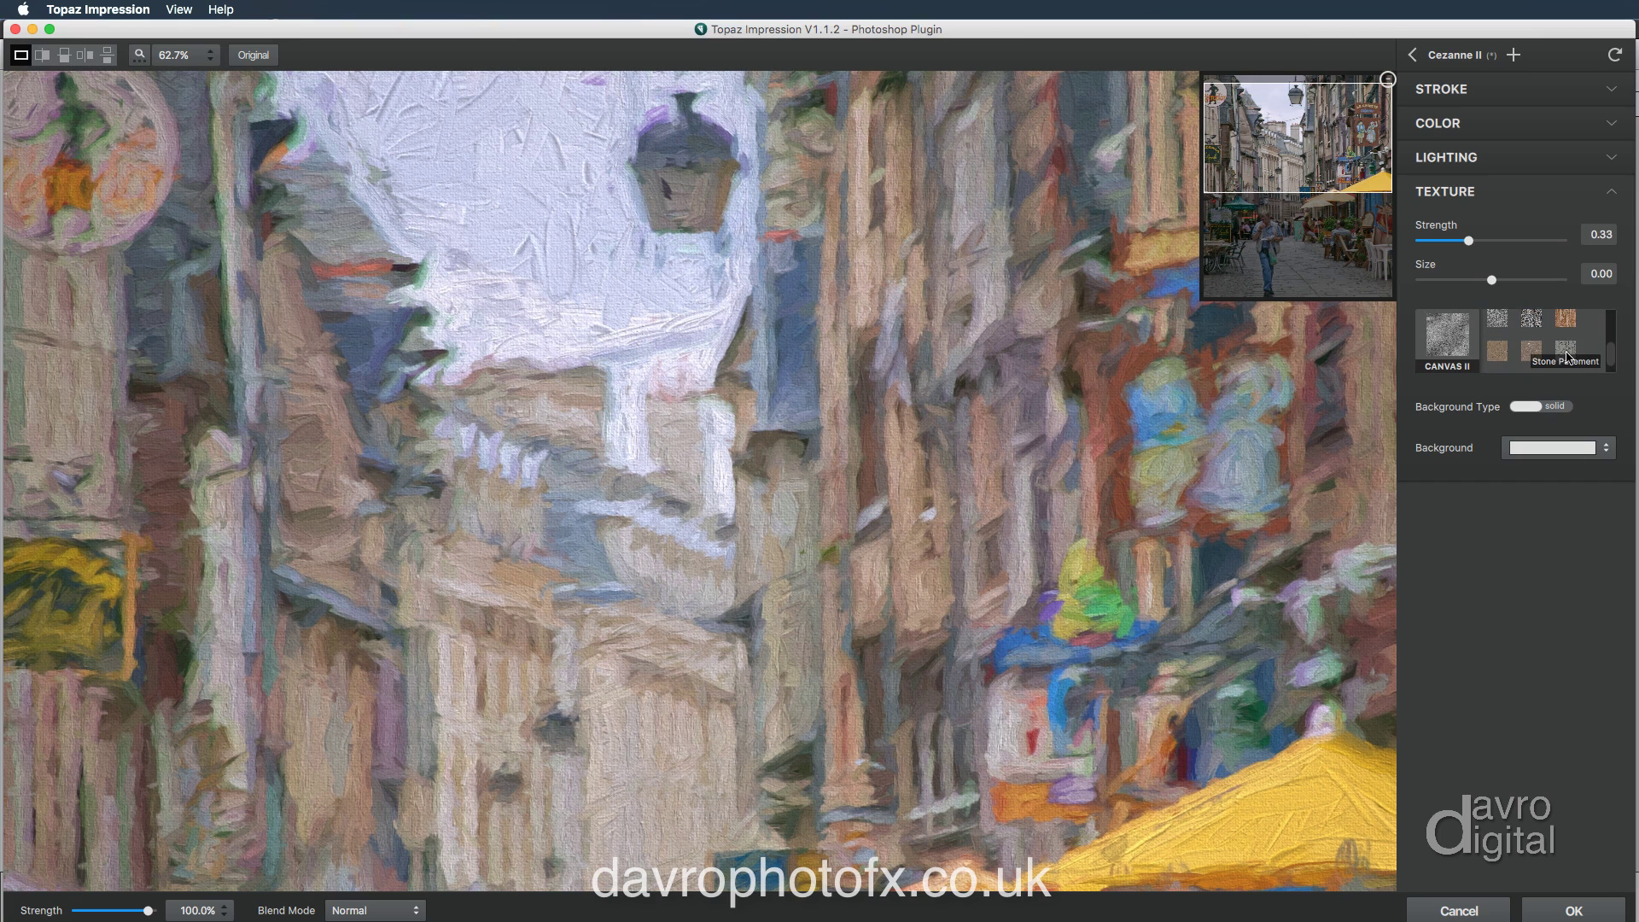
pyautogui.moveTo(1610, 350); pyautogui.dragTo(1610, 323)
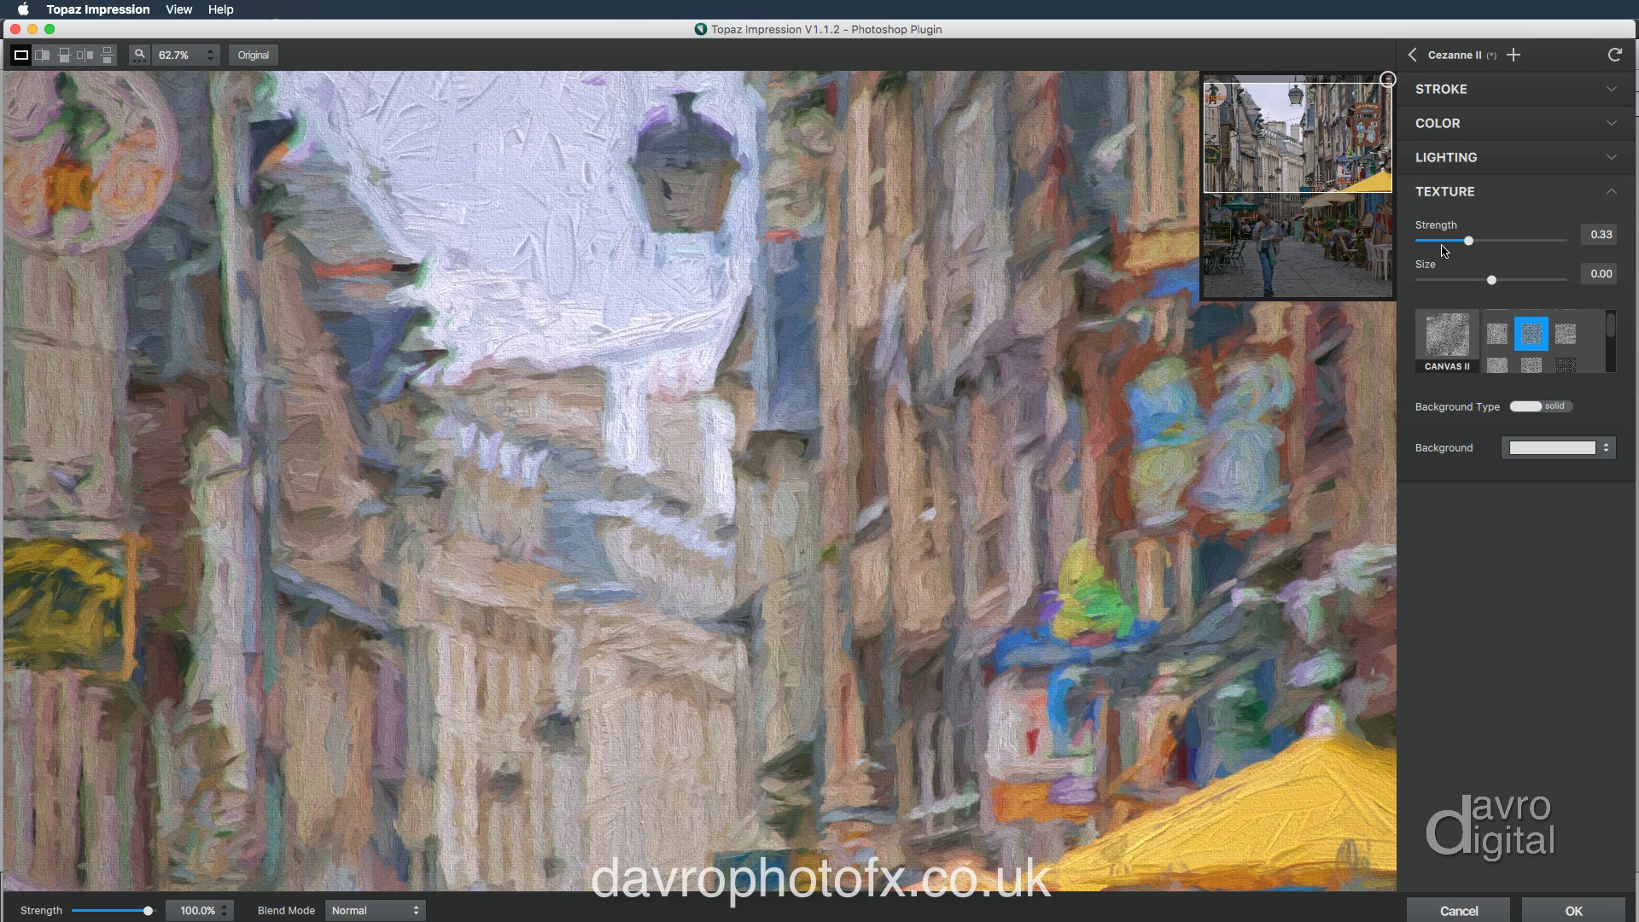
# Step: Set the Canvas II texture strength to 0.24, and try the original background type before switching back to solid
pyautogui.moveTo(1465, 243); pyautogui.dragTo(1456, 243)
pyautogui.moveTo(1298, 151); pyautogui.dragTo(1282, 234)
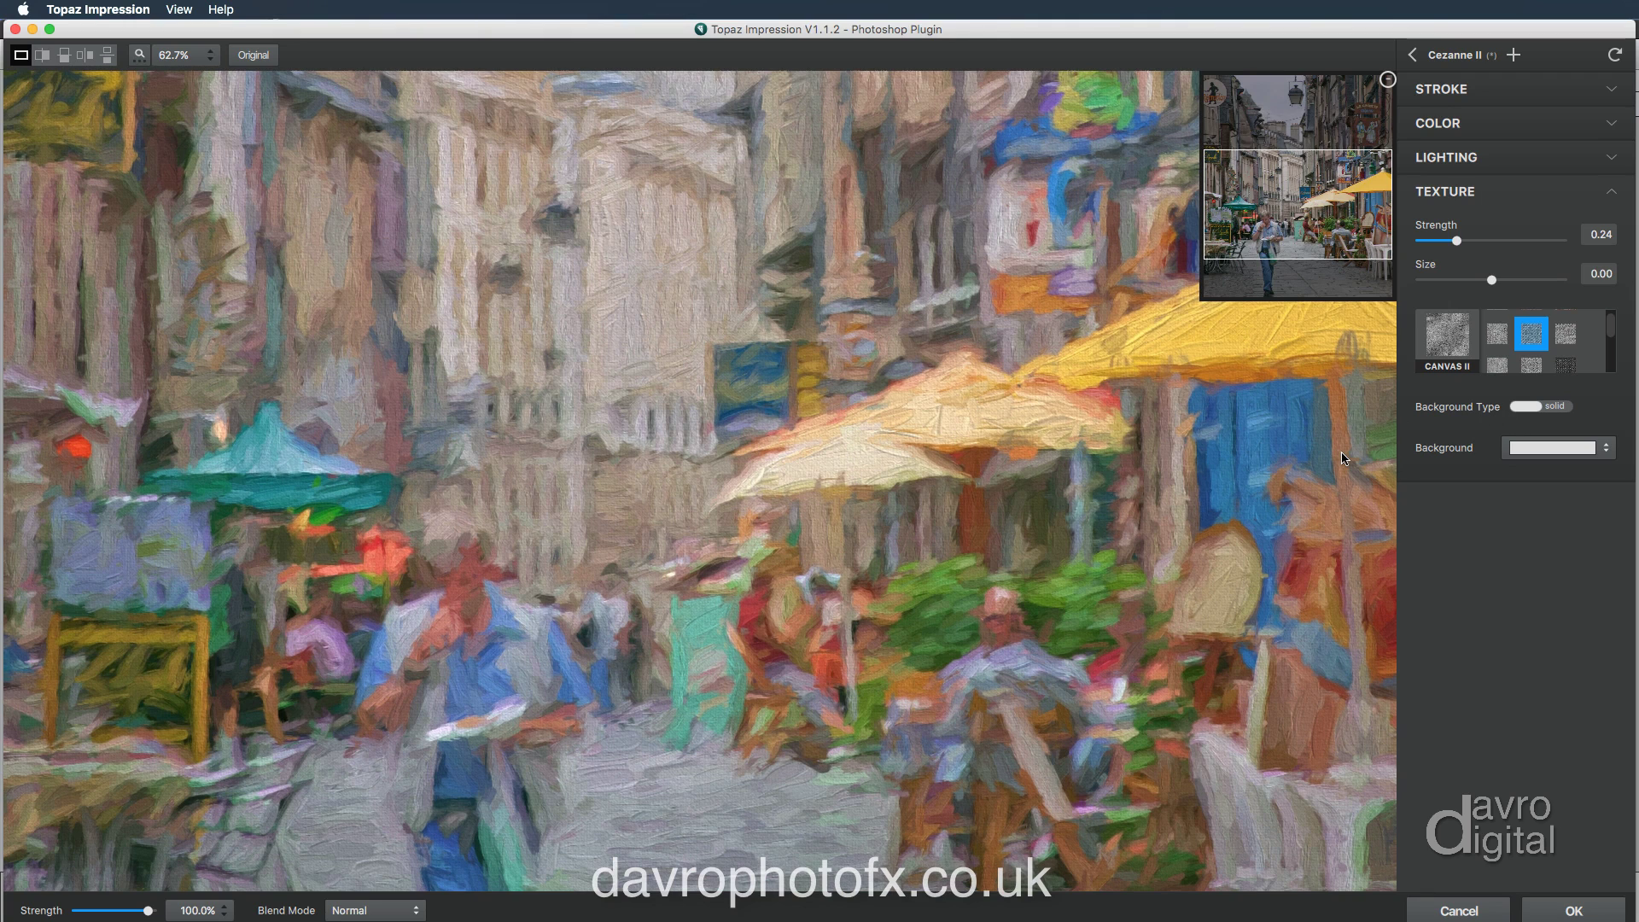
pyautogui.click(1529, 408)
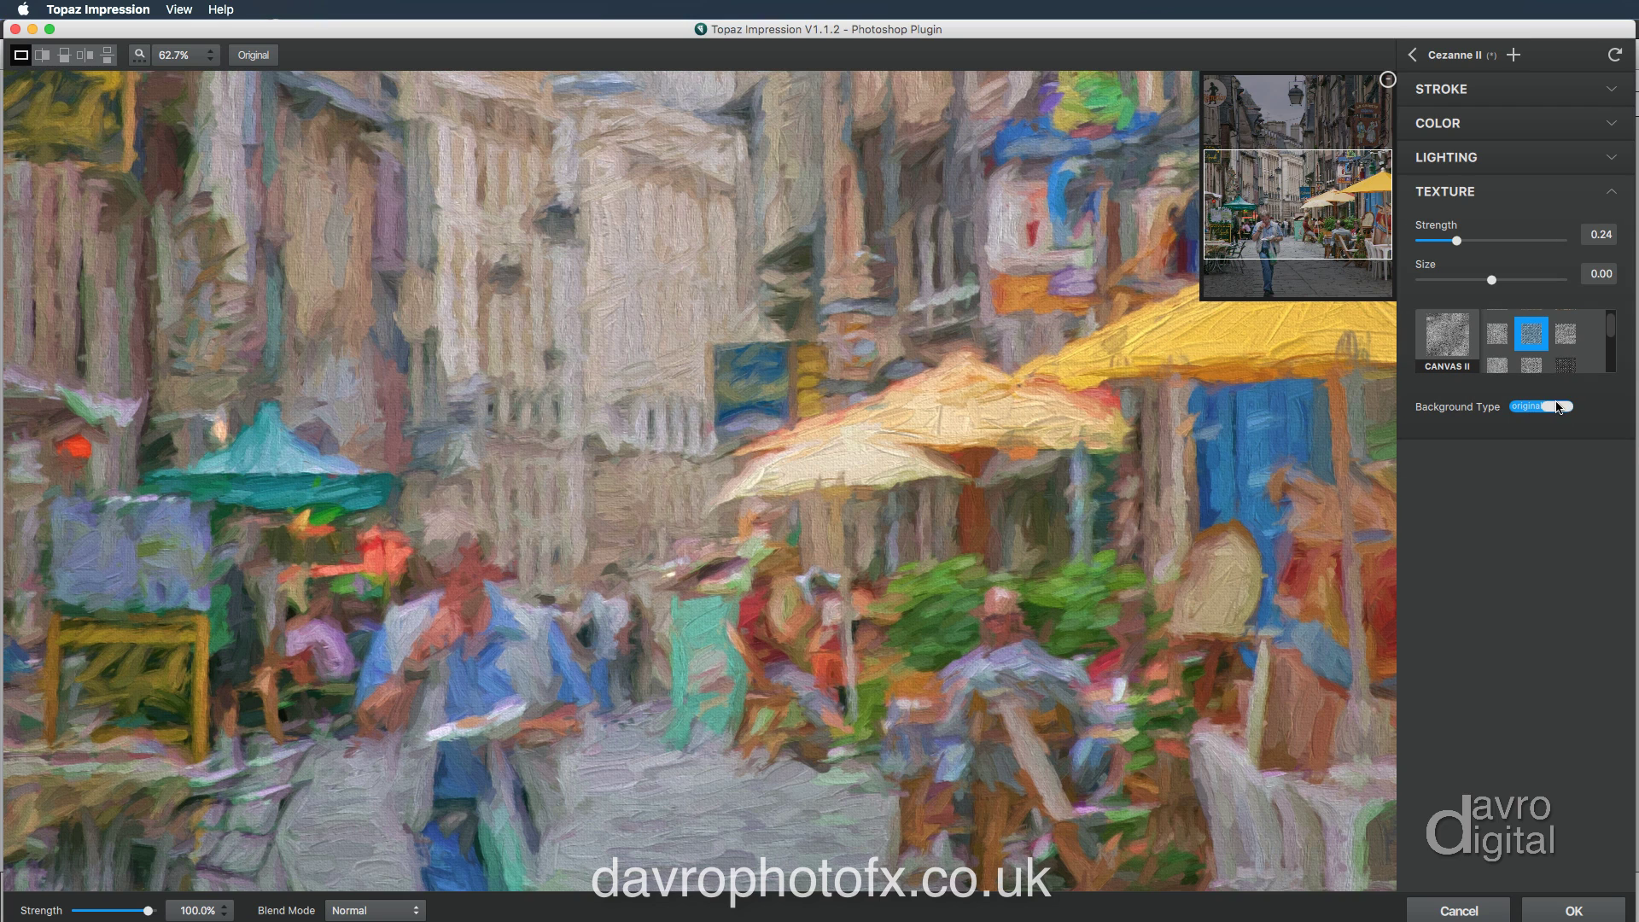
pyautogui.click(1546, 410)
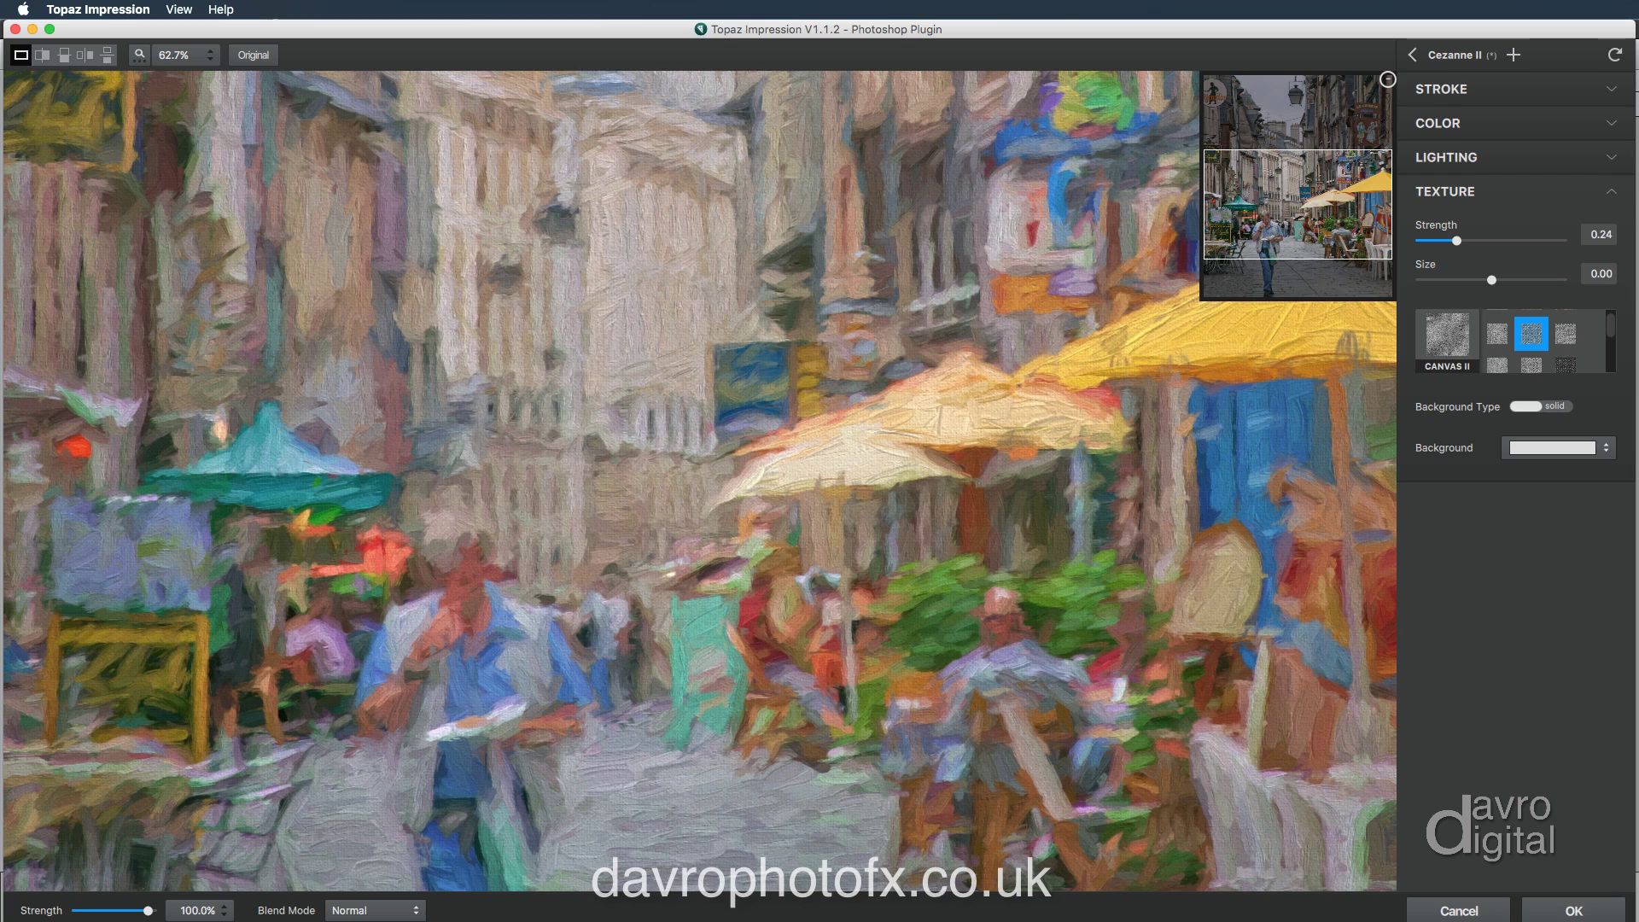
# Step: Try overall effect strengths of 66% and 87%, and set the strength to 85%
pyautogui.moveTo(149, 912); pyautogui.dragTo(126, 912)
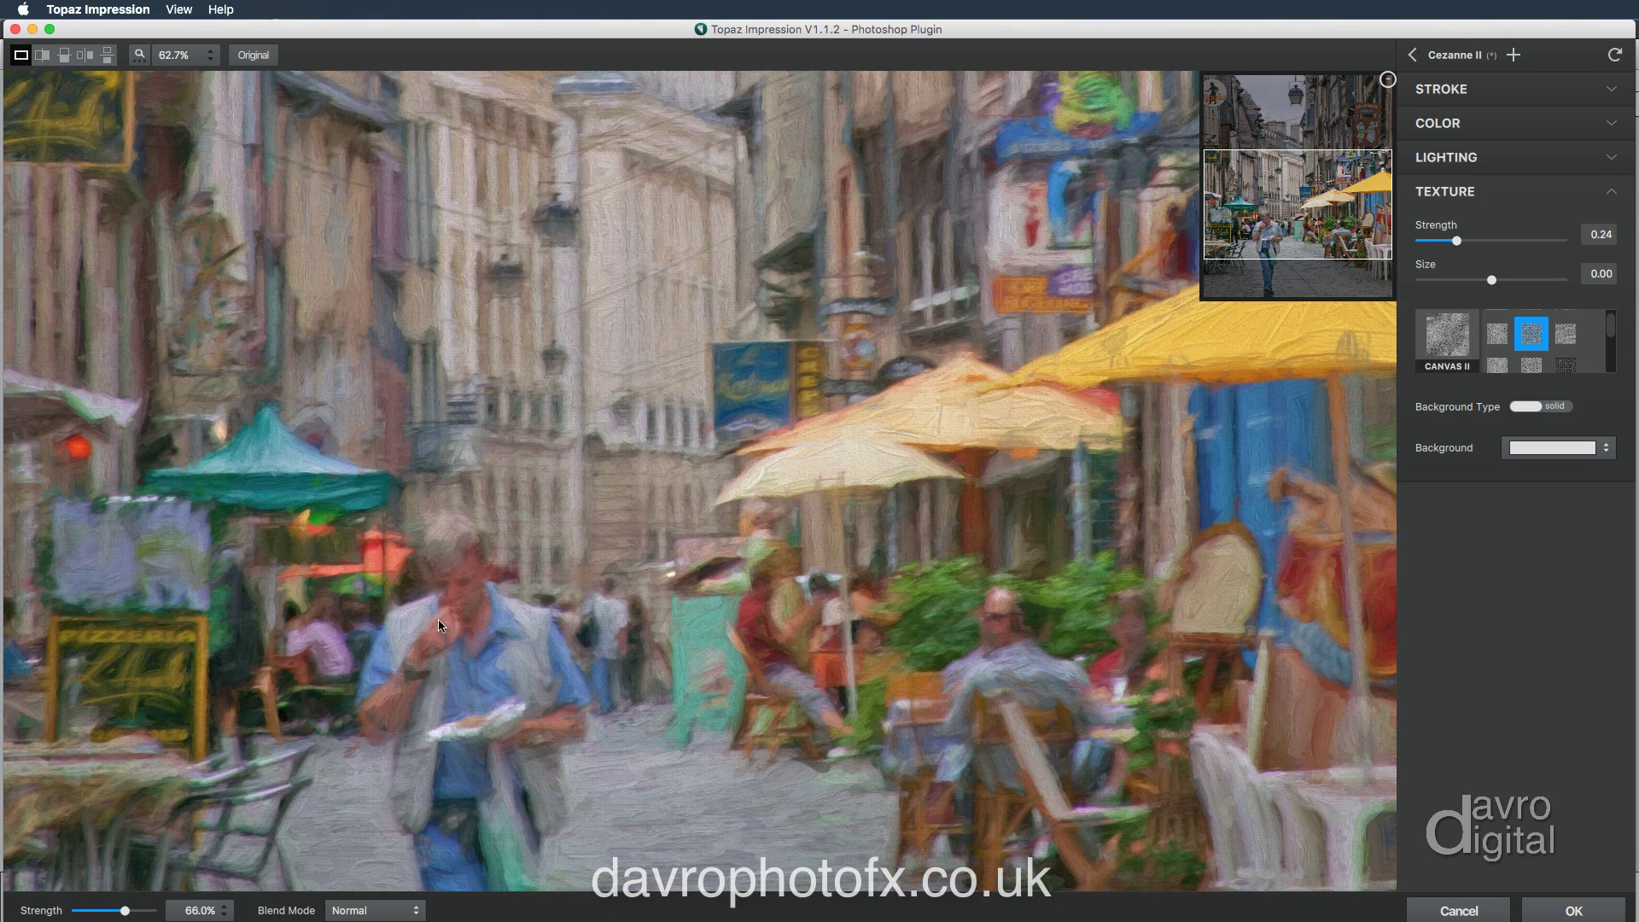
pyautogui.moveTo(132, 911); pyautogui.dragTo(141, 912)
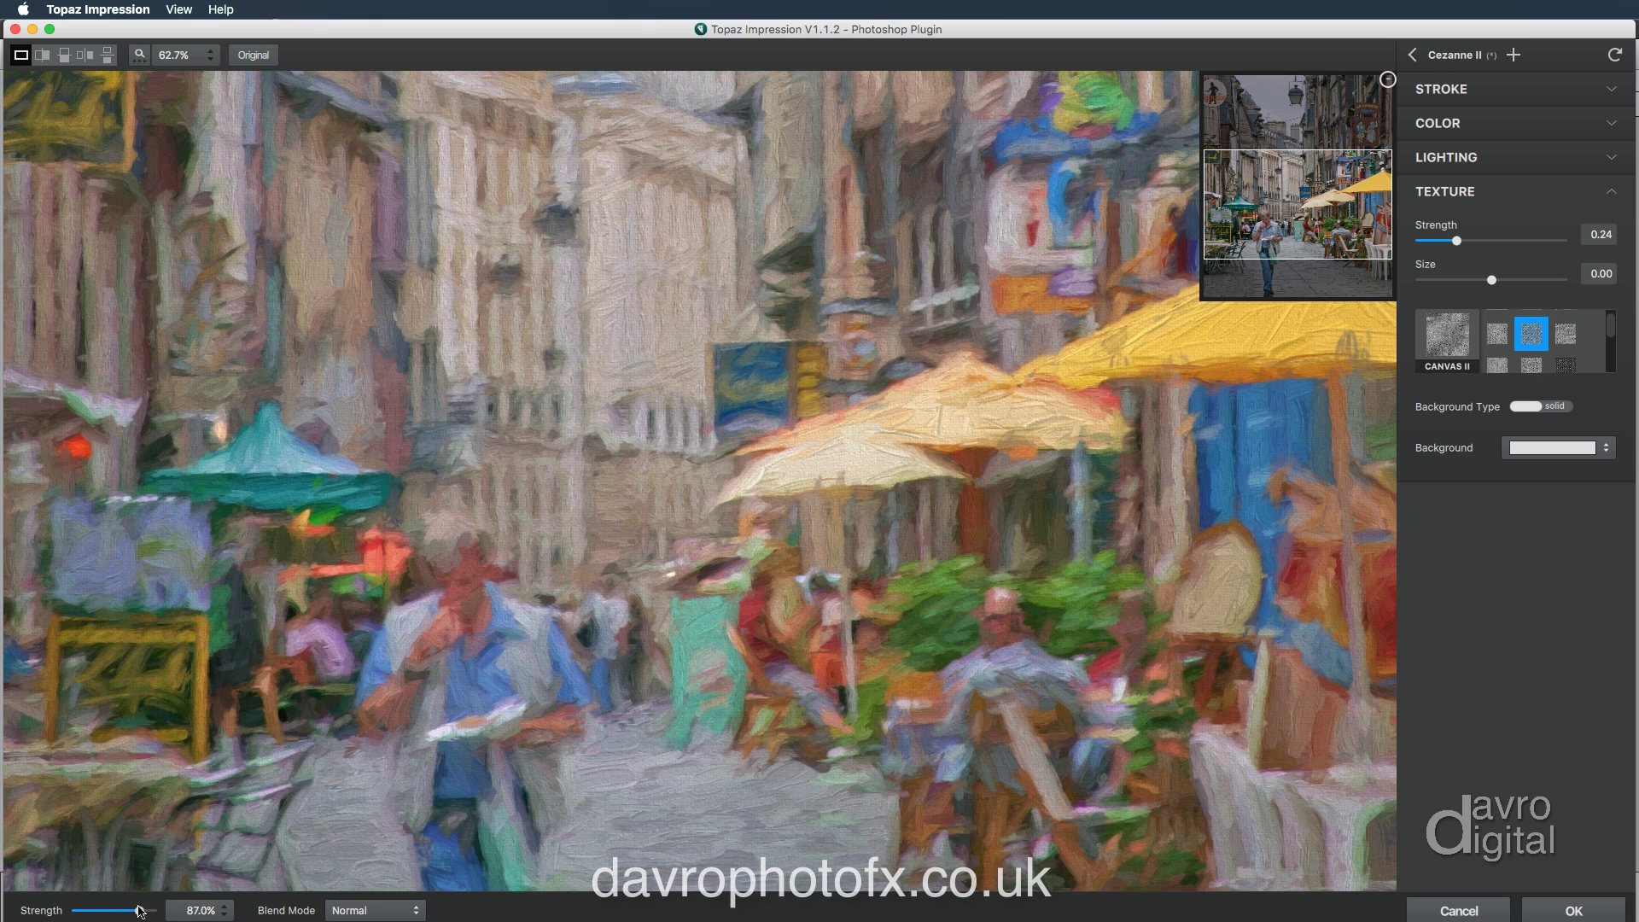
pyautogui.moveTo(141, 911); pyautogui.dragTo(149, 911)
pyautogui.moveTo(148, 911); pyautogui.dragTo(138, 912)
# Step: Examine the sky, building facades and umbrellas up to 100% zoom, and view the whole painting
pyautogui.moveTo(1277, 224); pyautogui.dragTo(1270, 126)
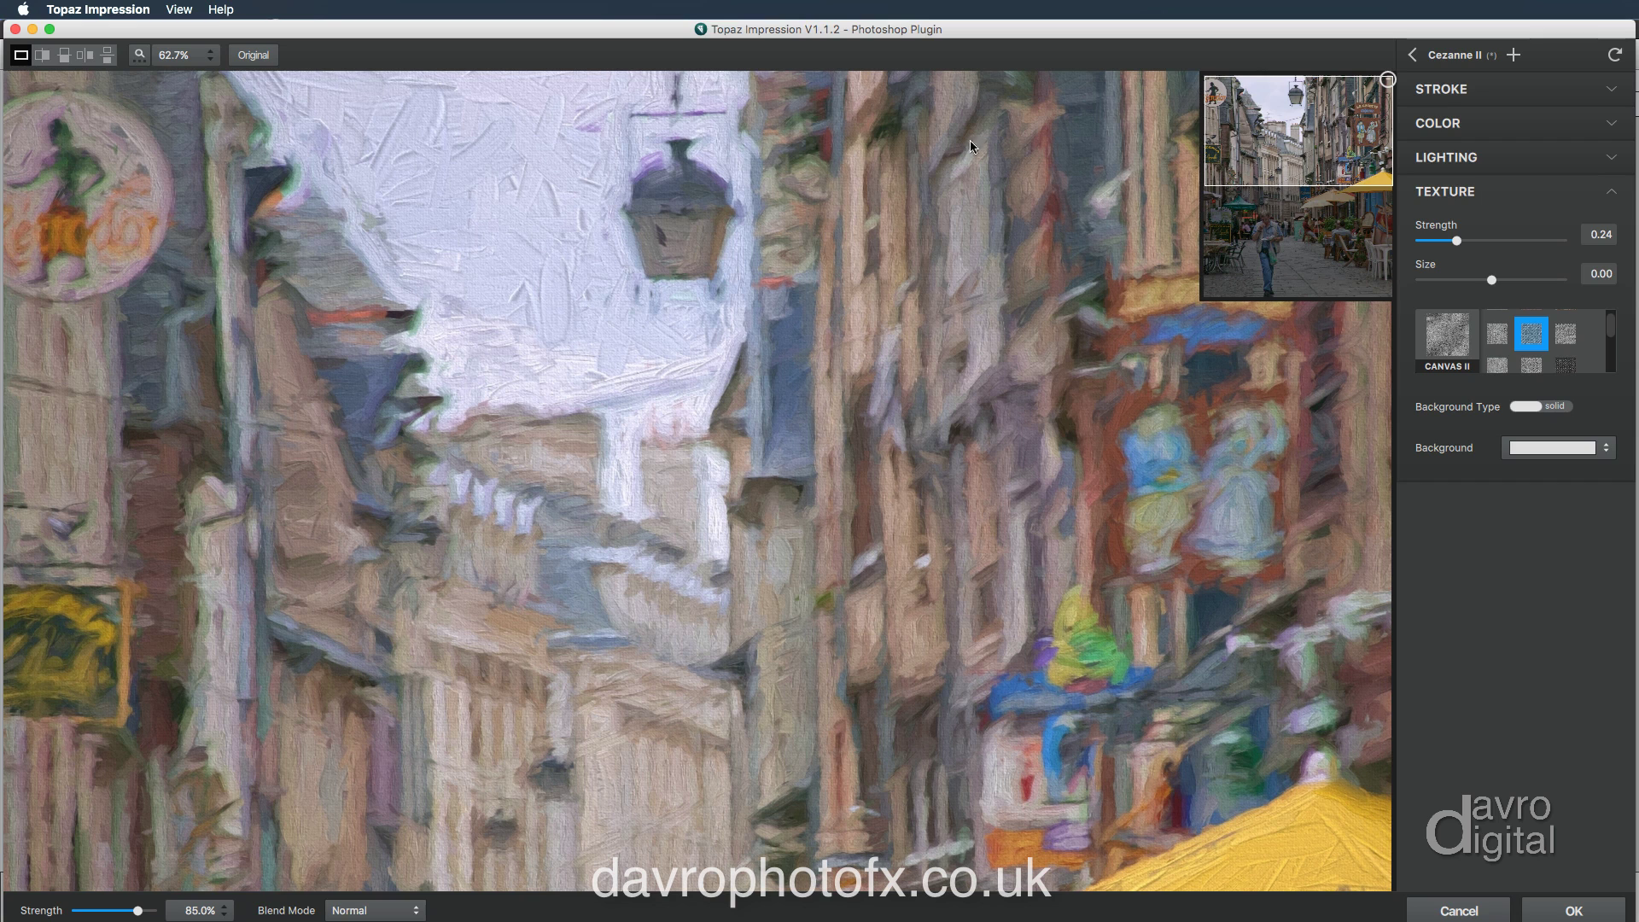
pyautogui.click(139, 56)
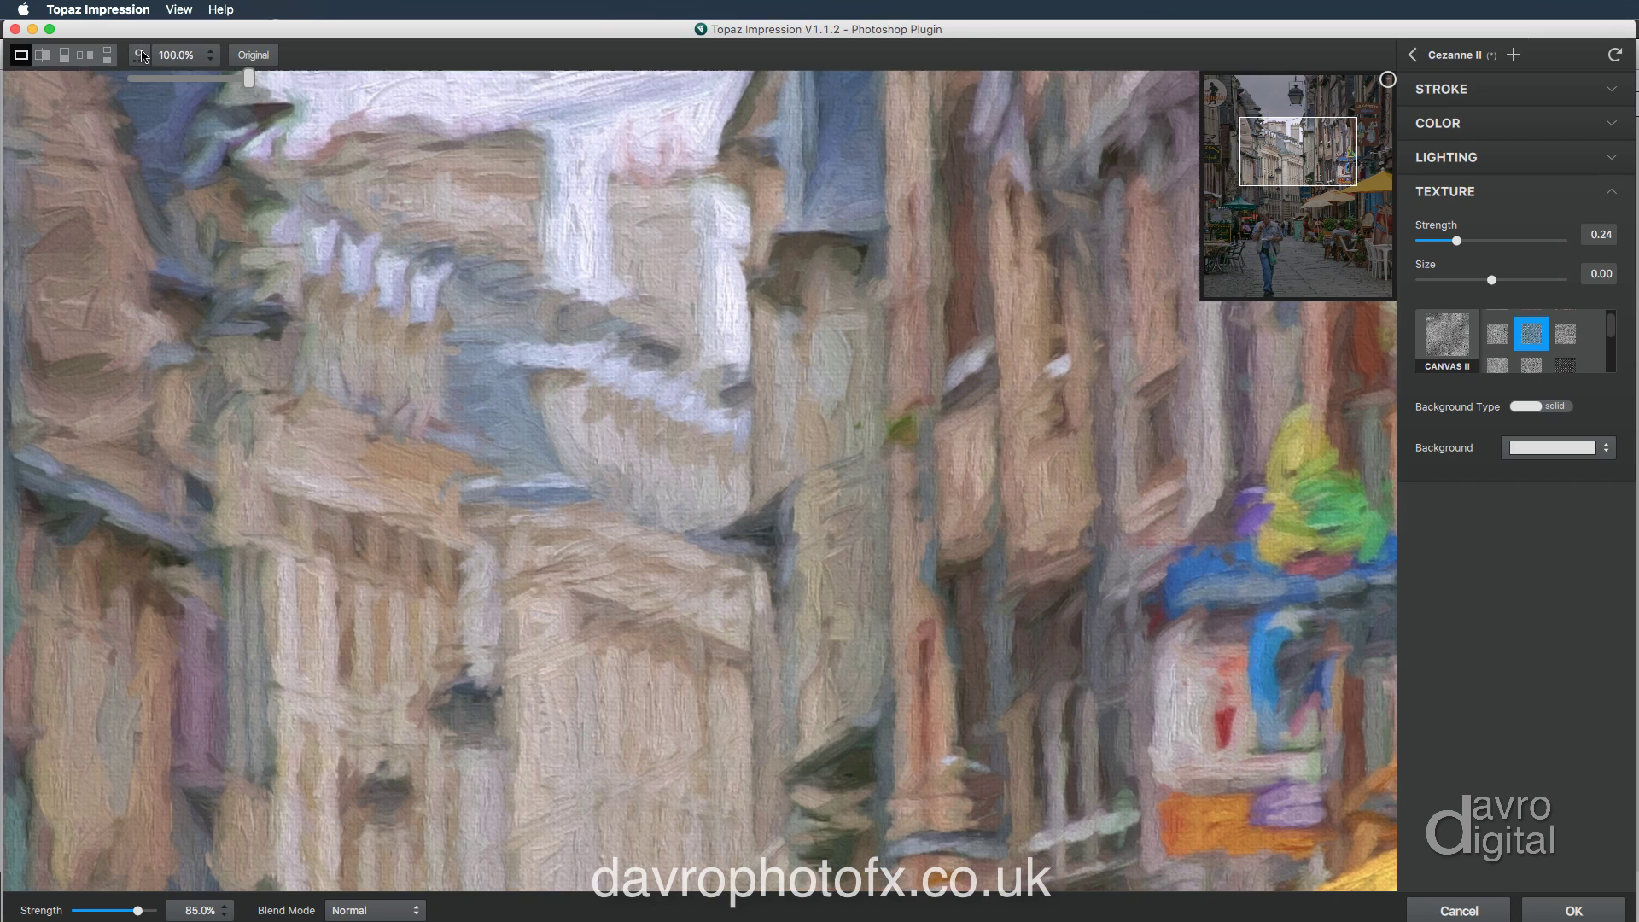
pyautogui.moveTo(1295, 148); pyautogui.dragTo(1289, 175)
pyautogui.moveTo(1282, 186); pyautogui.dragTo(1278, 194)
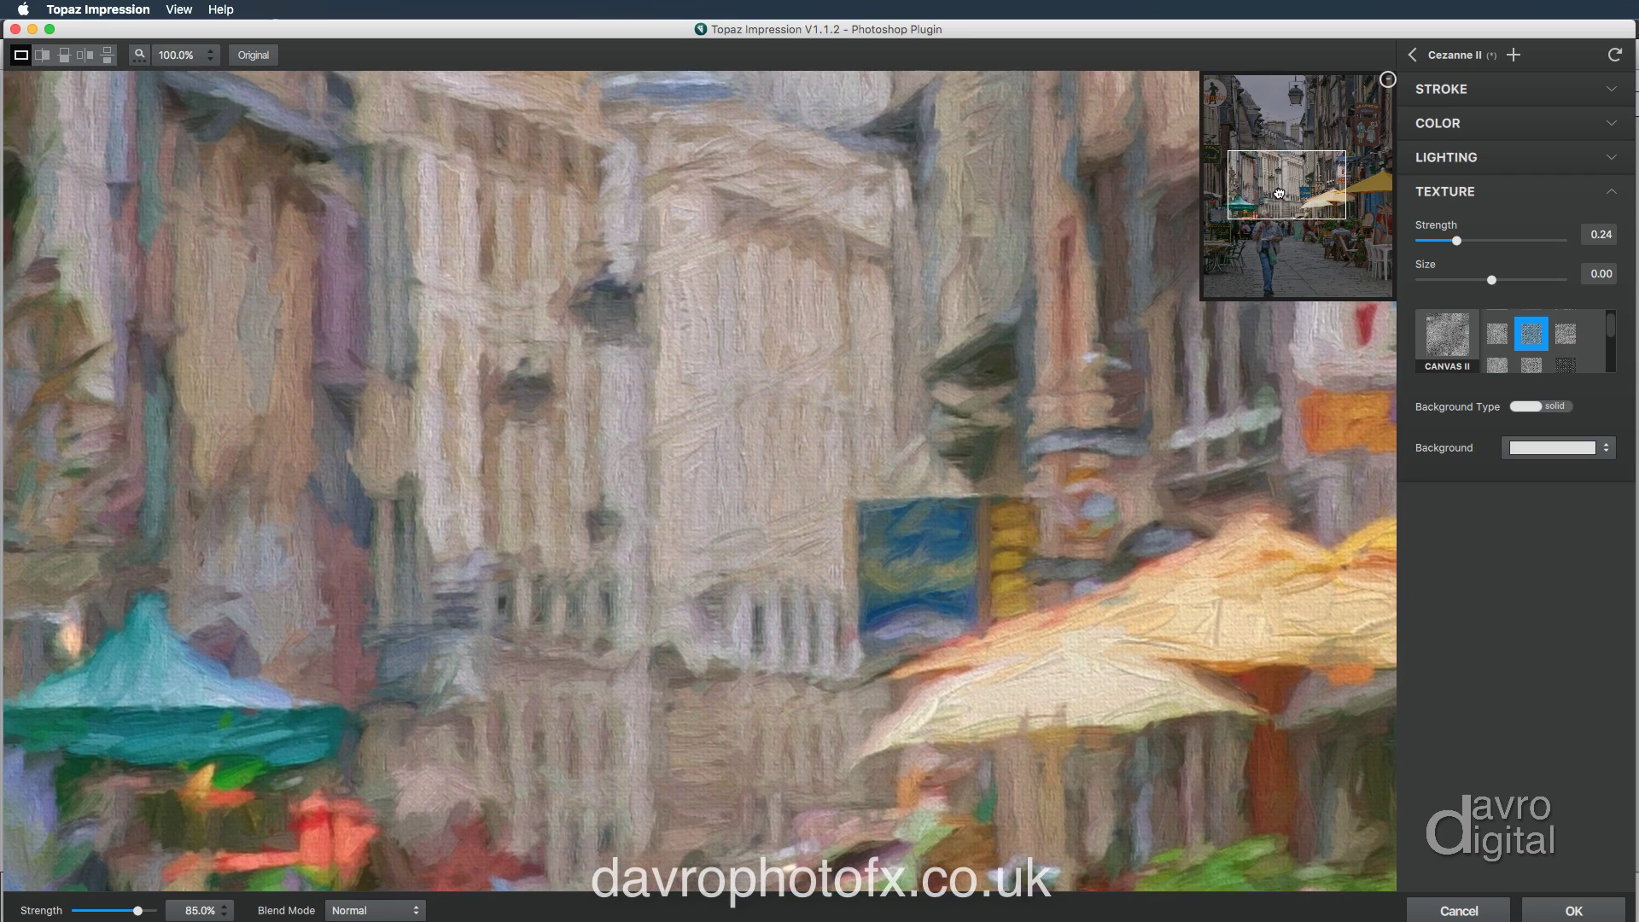
pyautogui.click(139, 55)
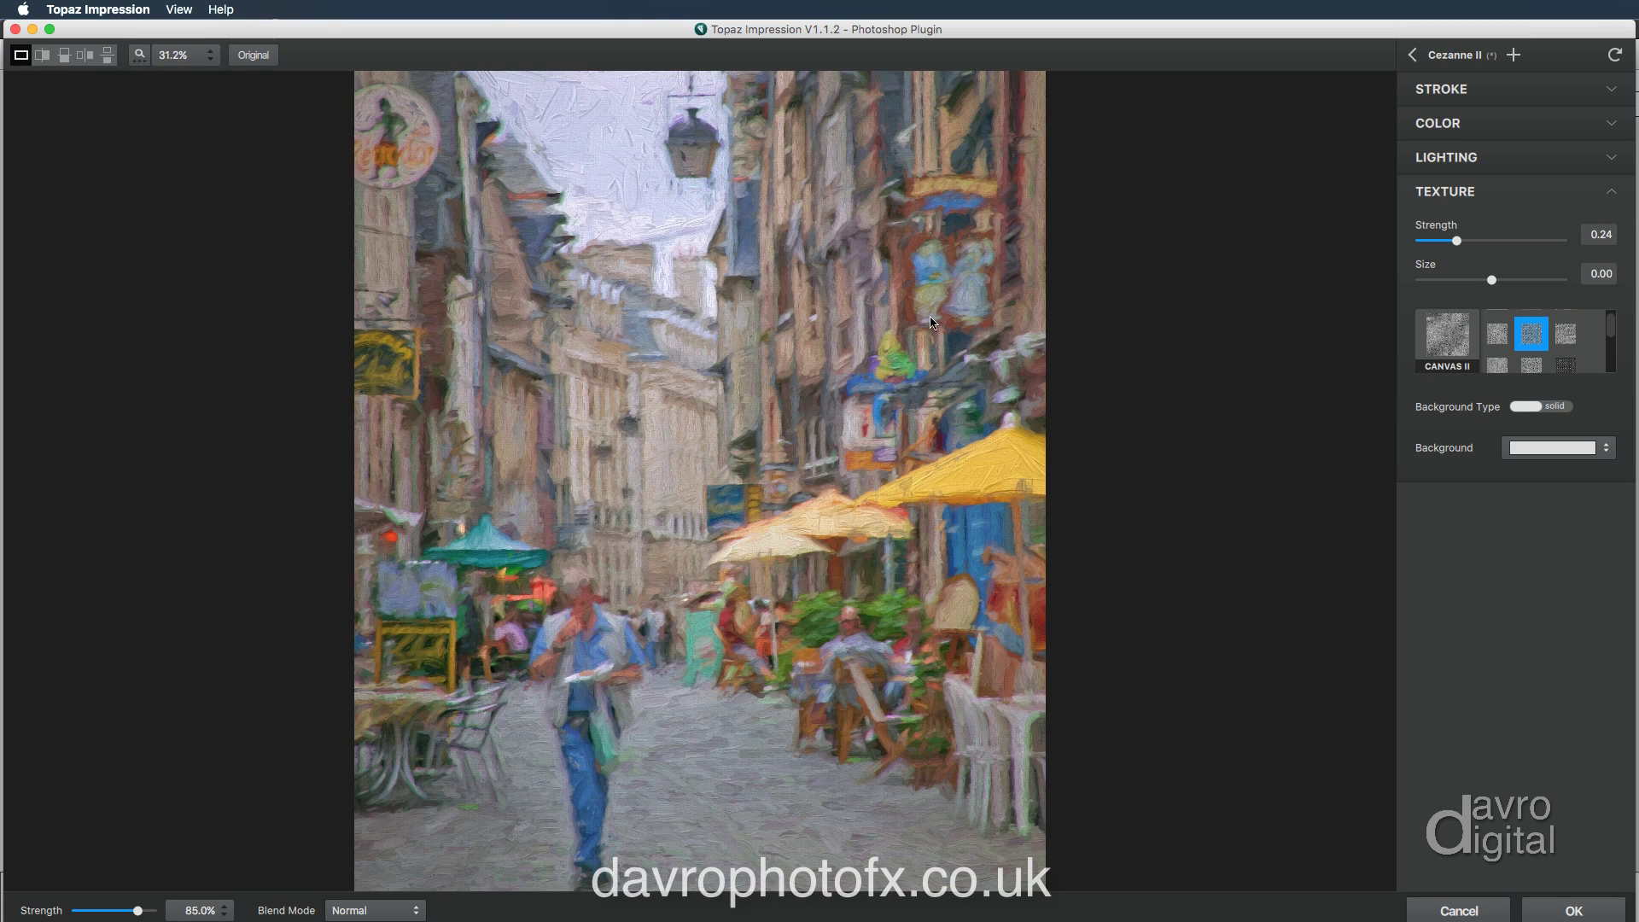
pyautogui.click(1513, 54)
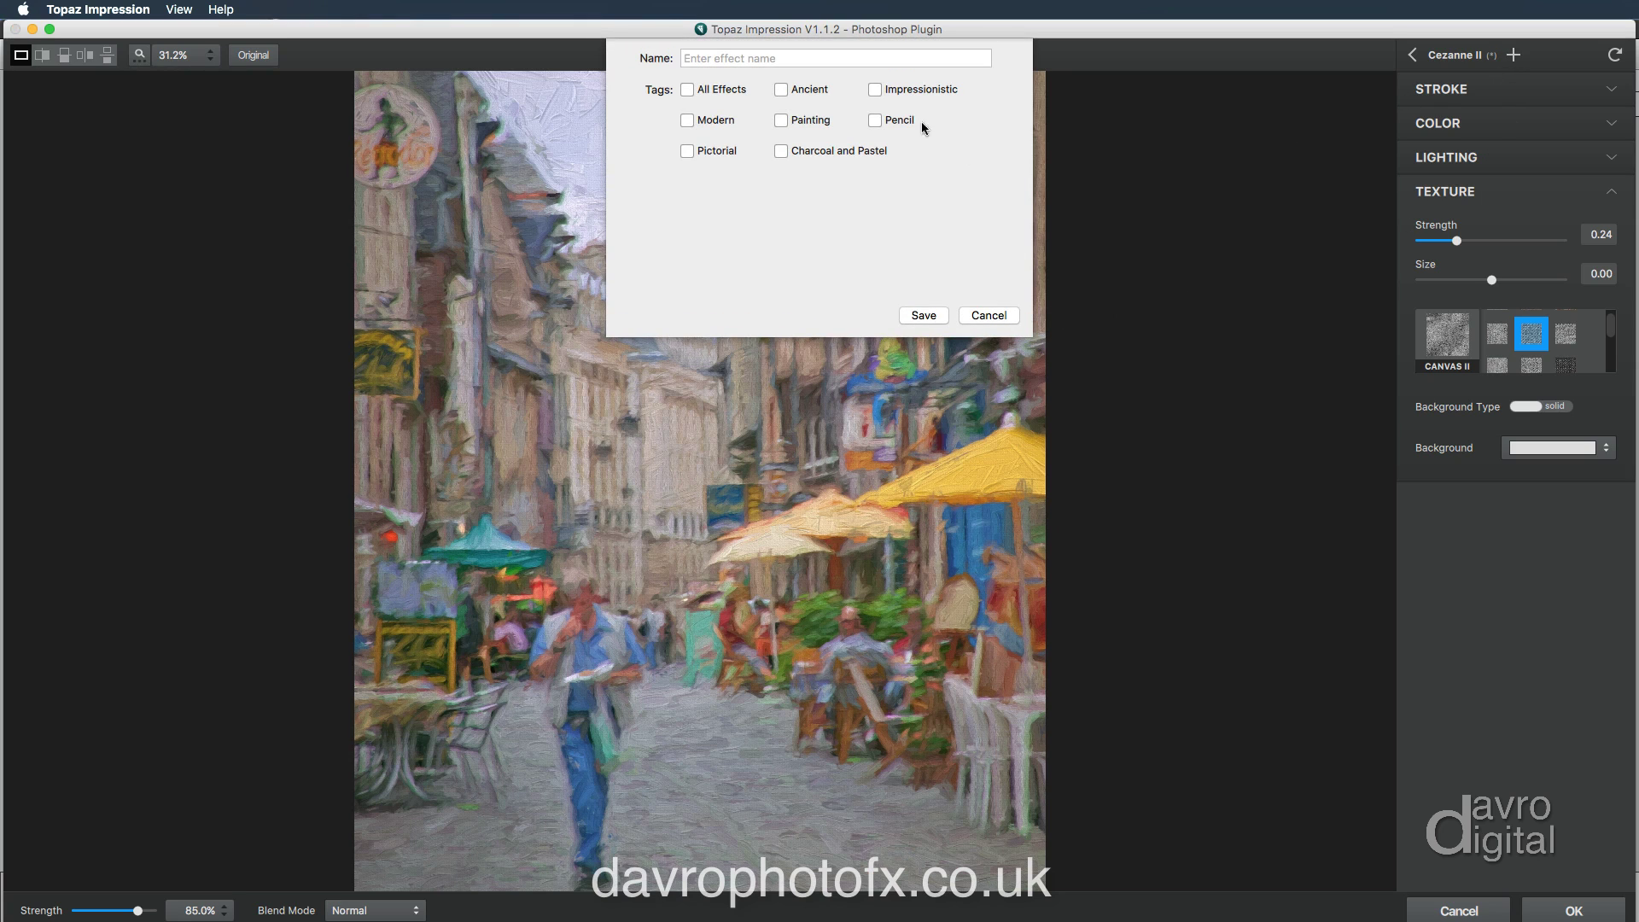
pyautogui.click(734, 58)
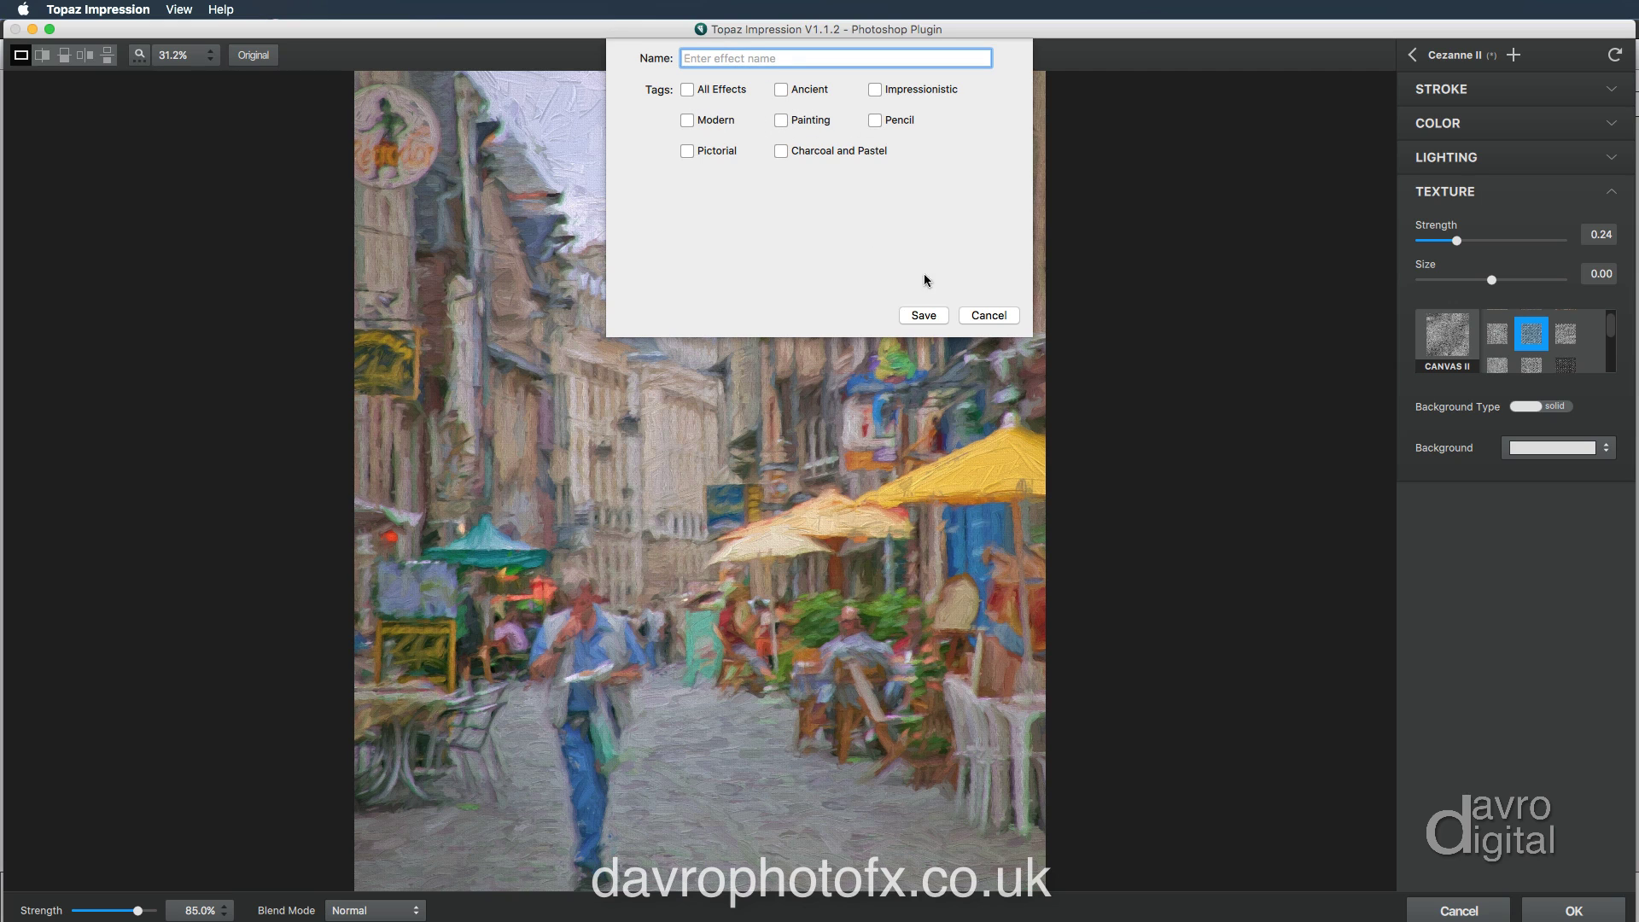
pyautogui.click(988, 316)
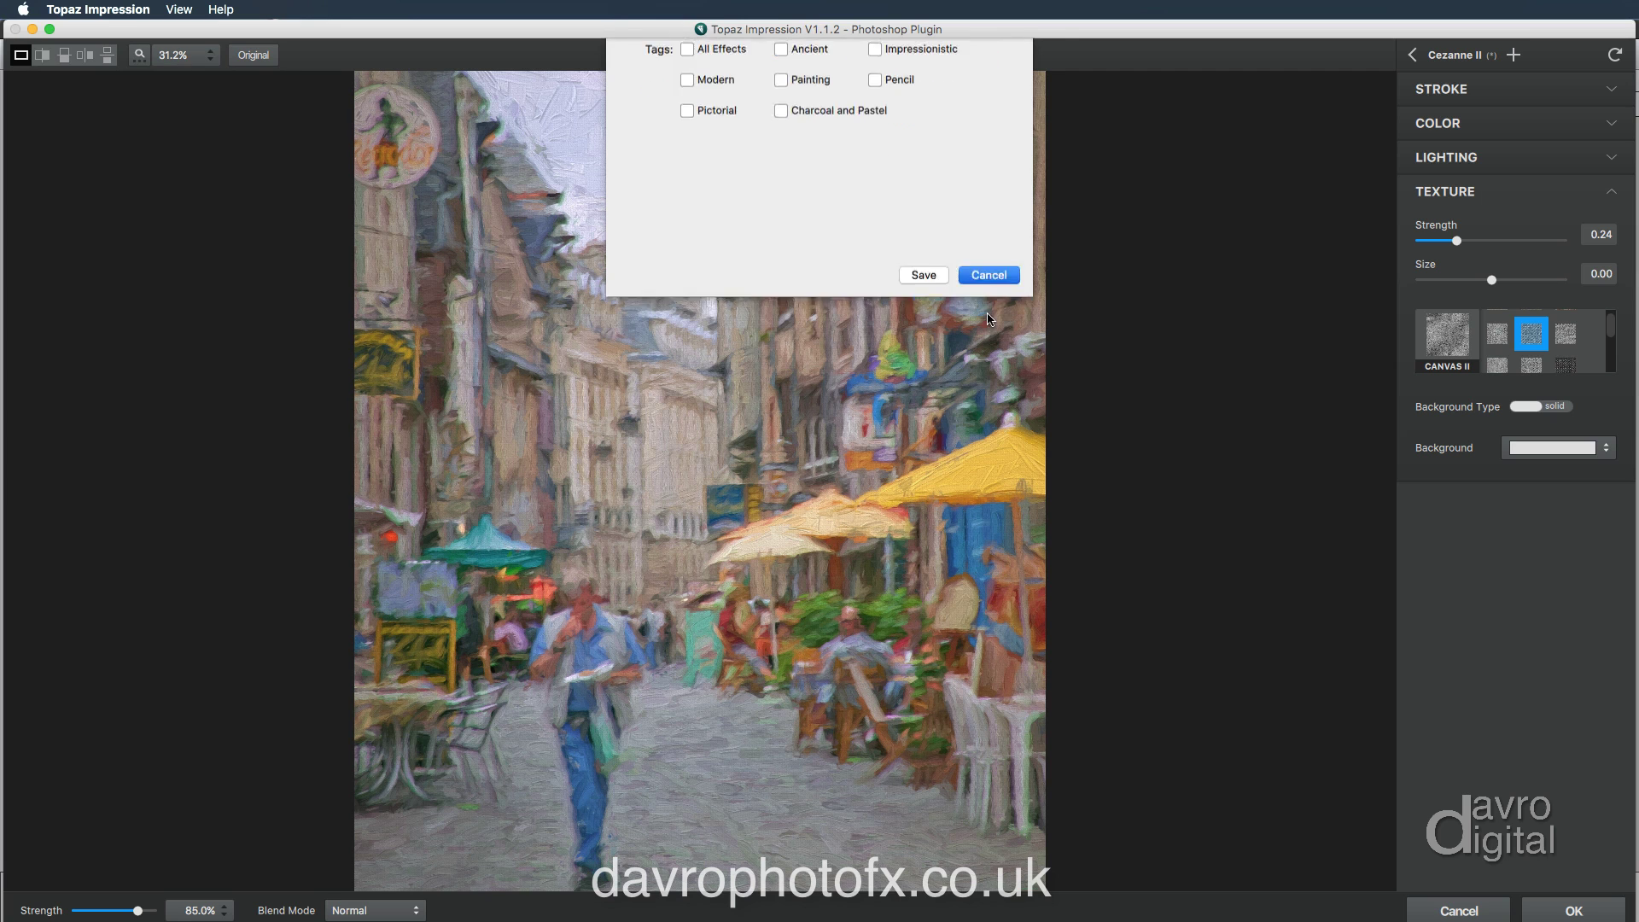
# Step: Apply the effect to return to Photoshop Elements, and inspect the people and umbrellas in the painted layer at 100% zoom
pyautogui.click(1569, 908)
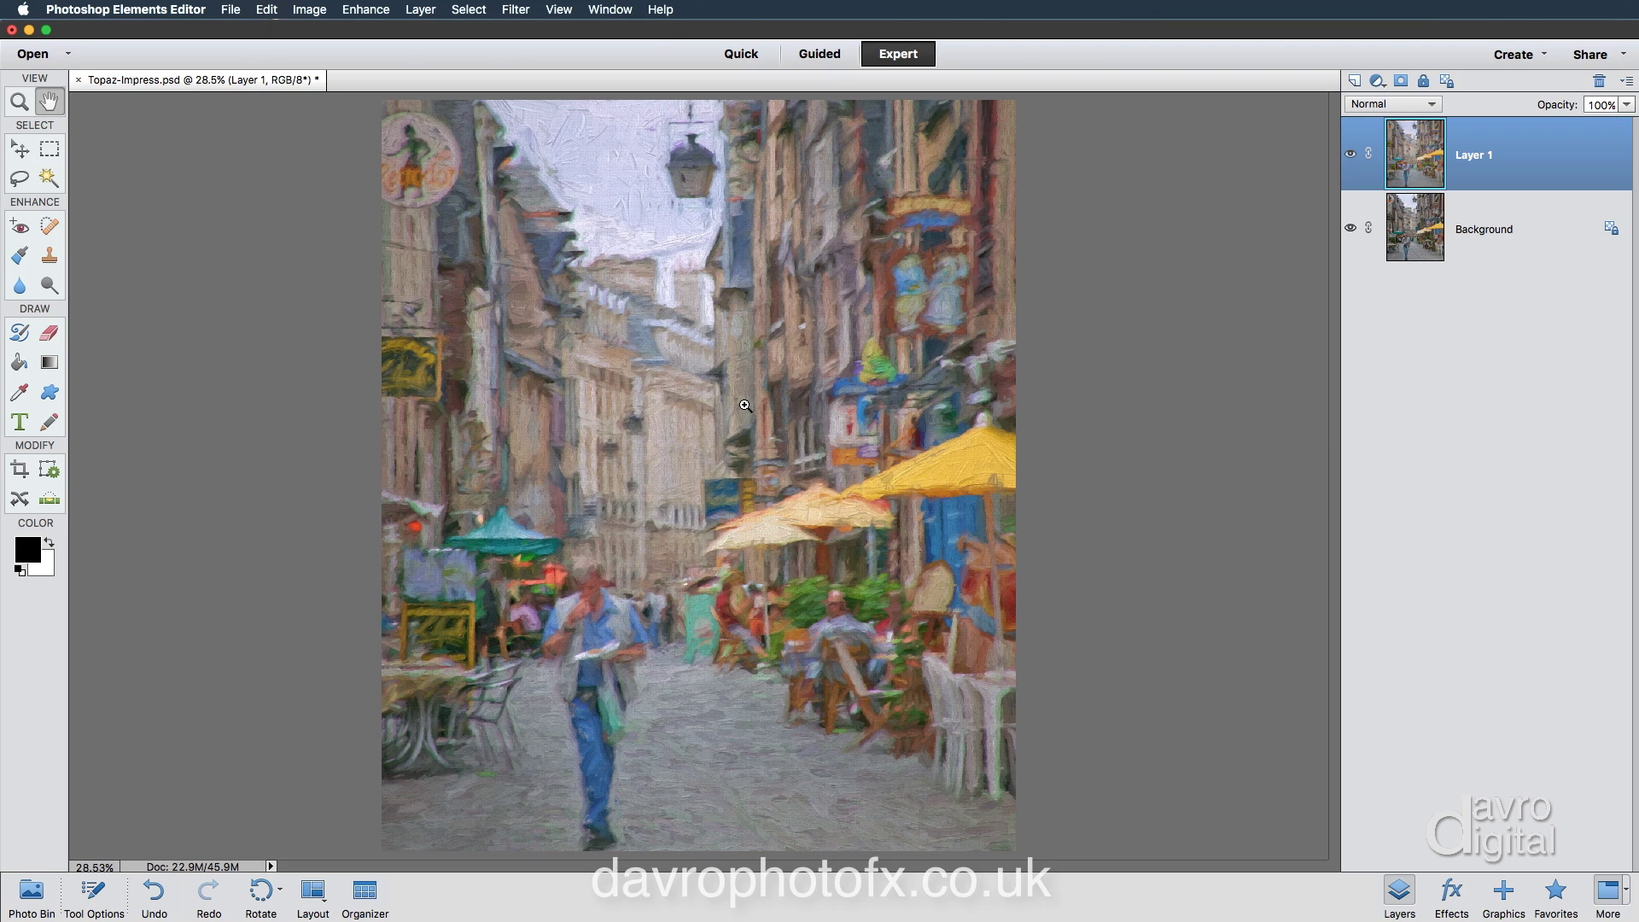
pyautogui.press('super+alt+0')
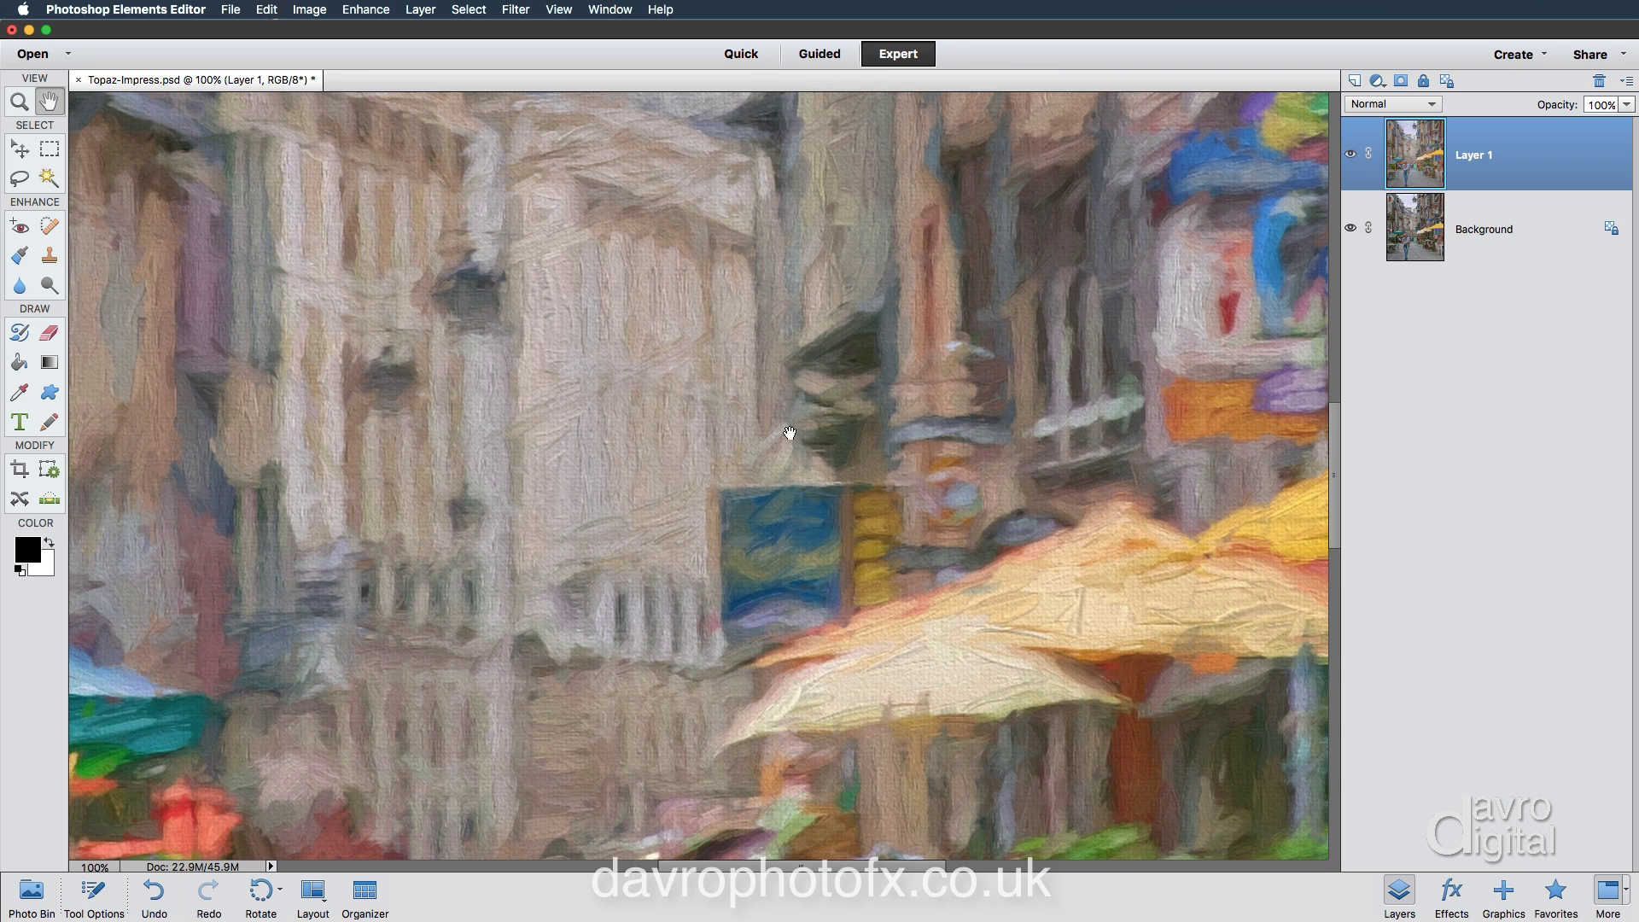
pyautogui.moveTo(768, 447); pyautogui.dragTo(960, 113)
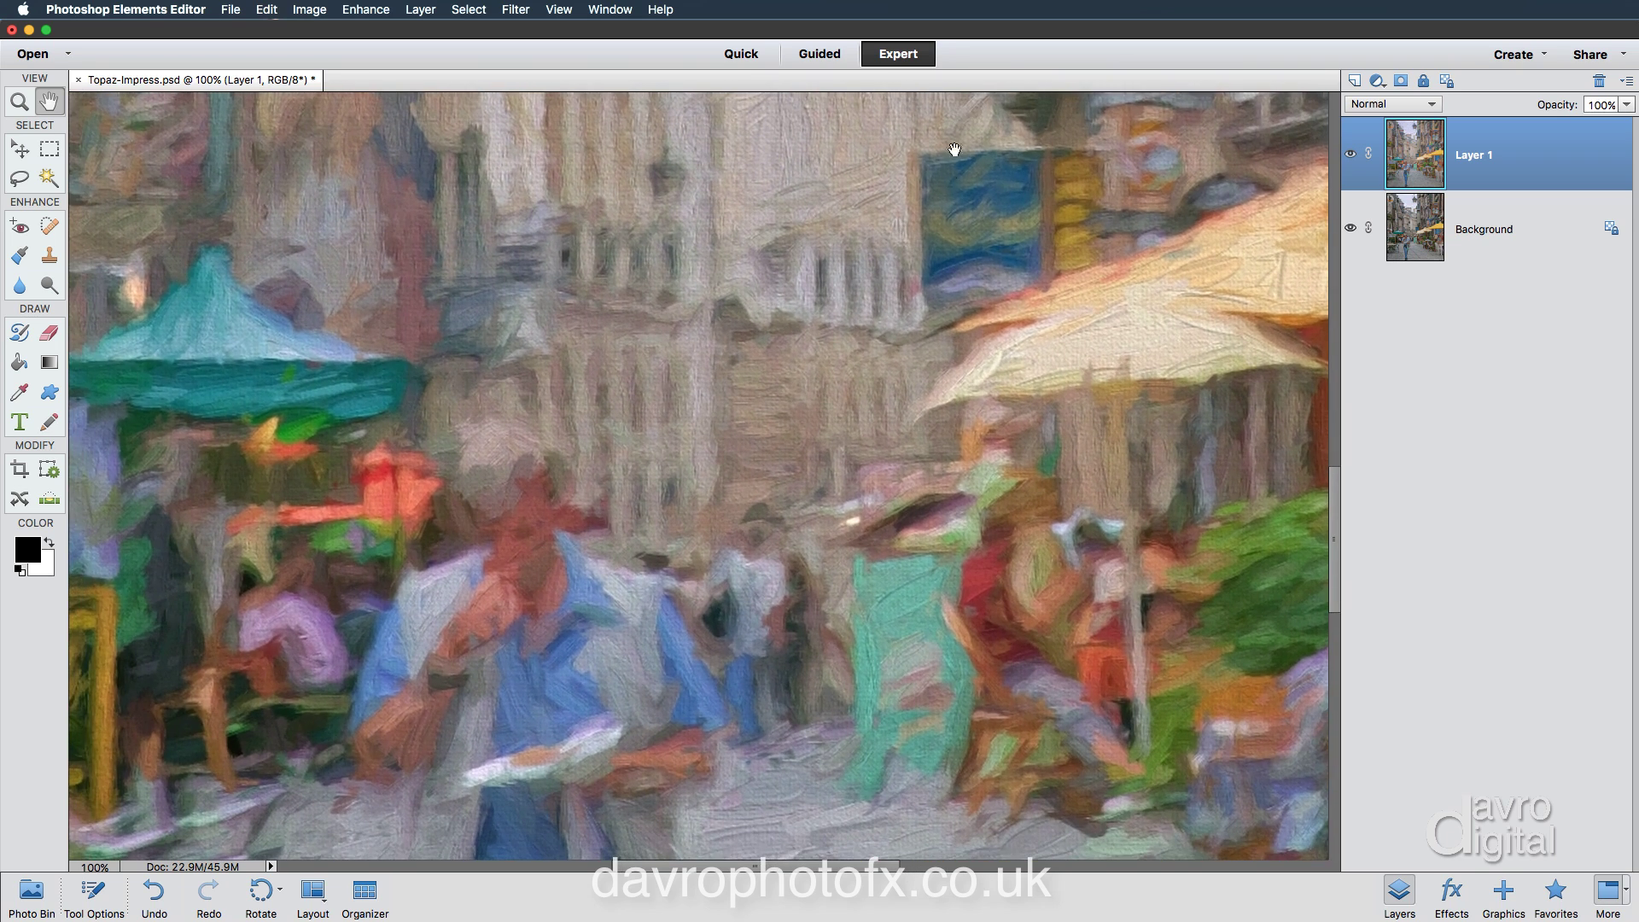
pyautogui.moveTo(944, 375); pyautogui.dragTo(794, 262)
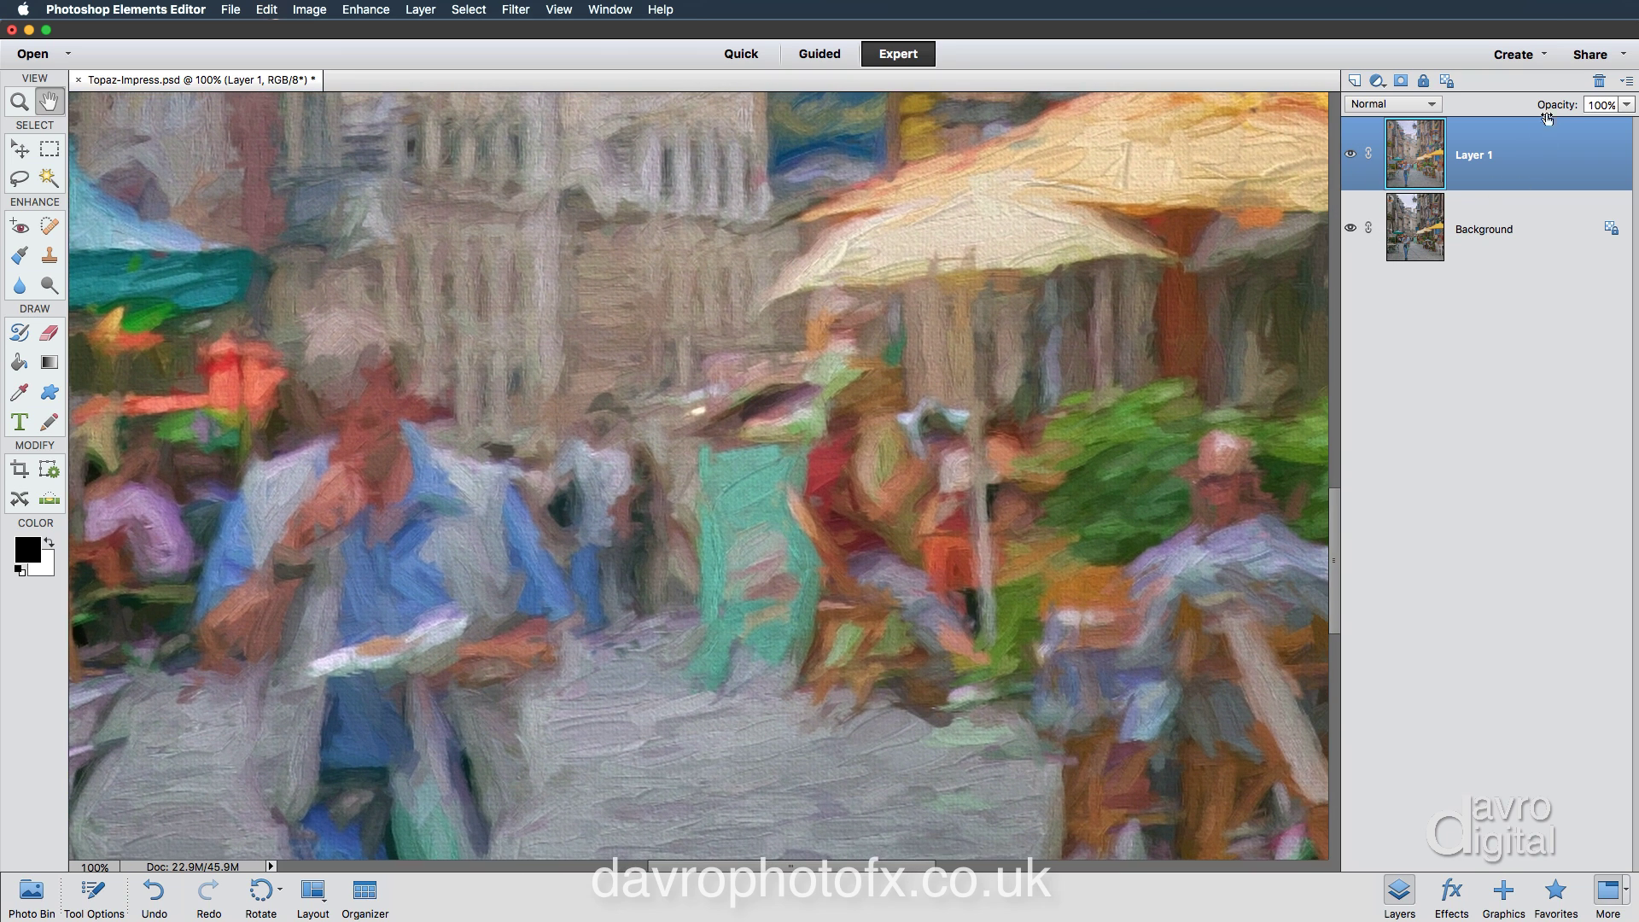
# Step: Set the opacity of Layer 1 to 85%, and check the blend from the umbrellas up to the rooftops and in the whole image
pyautogui.moveTo(1561, 109); pyautogui.dragTo(1554, 111)
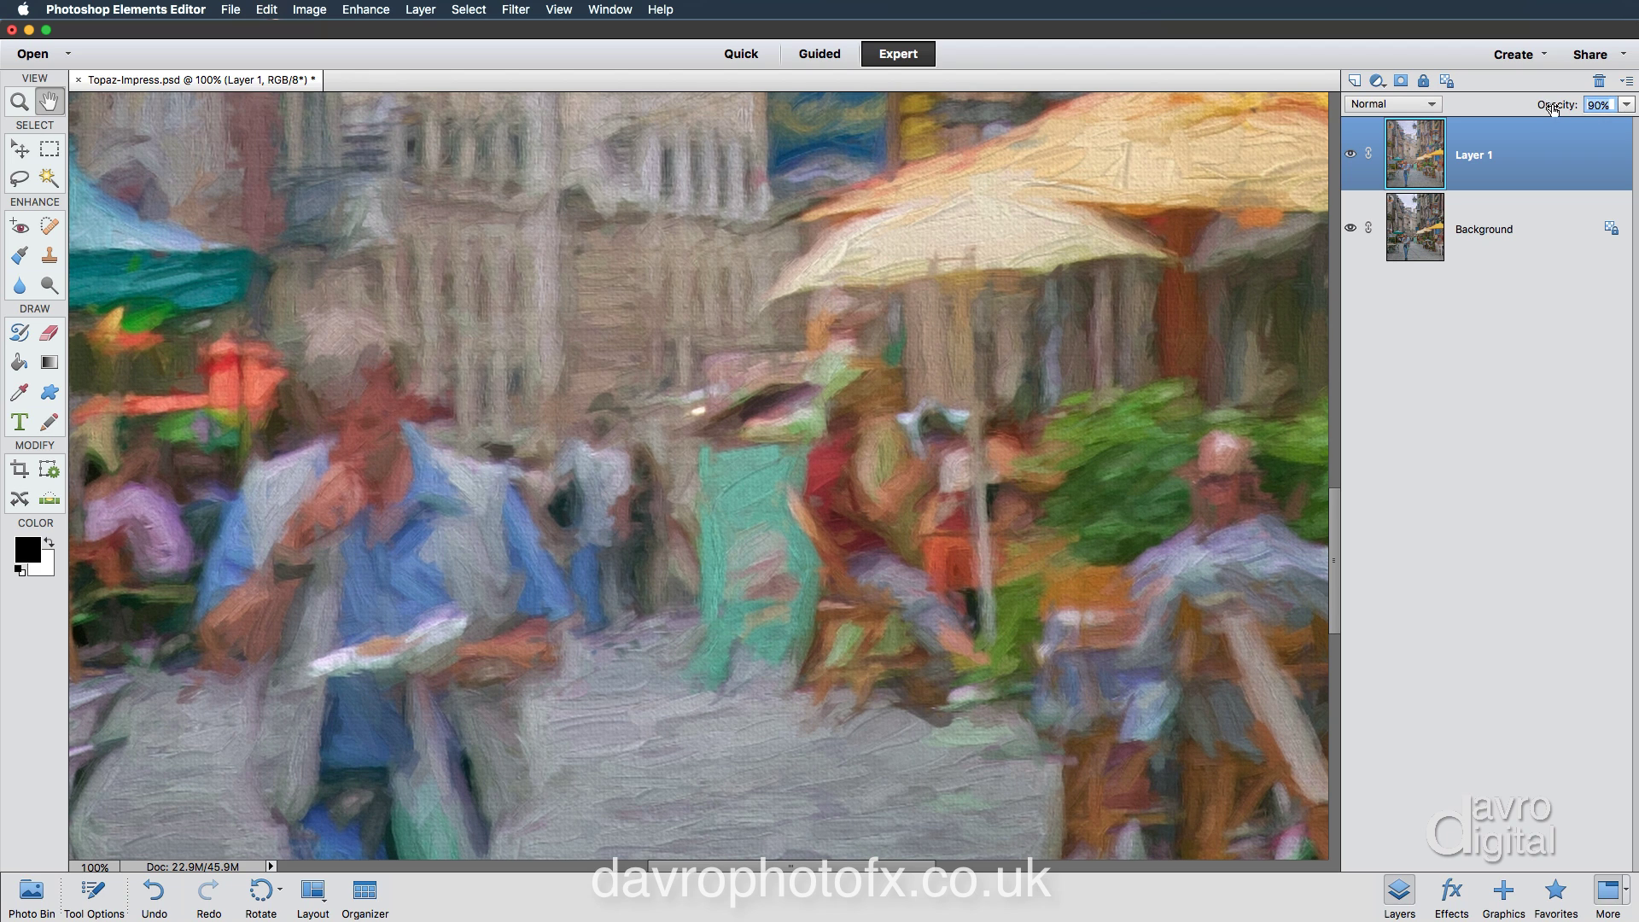
pyautogui.moveTo(1553, 110); pyautogui.dragTo(1550, 110)
pyautogui.moveTo(1149, 267); pyautogui.dragTo(1150, 510)
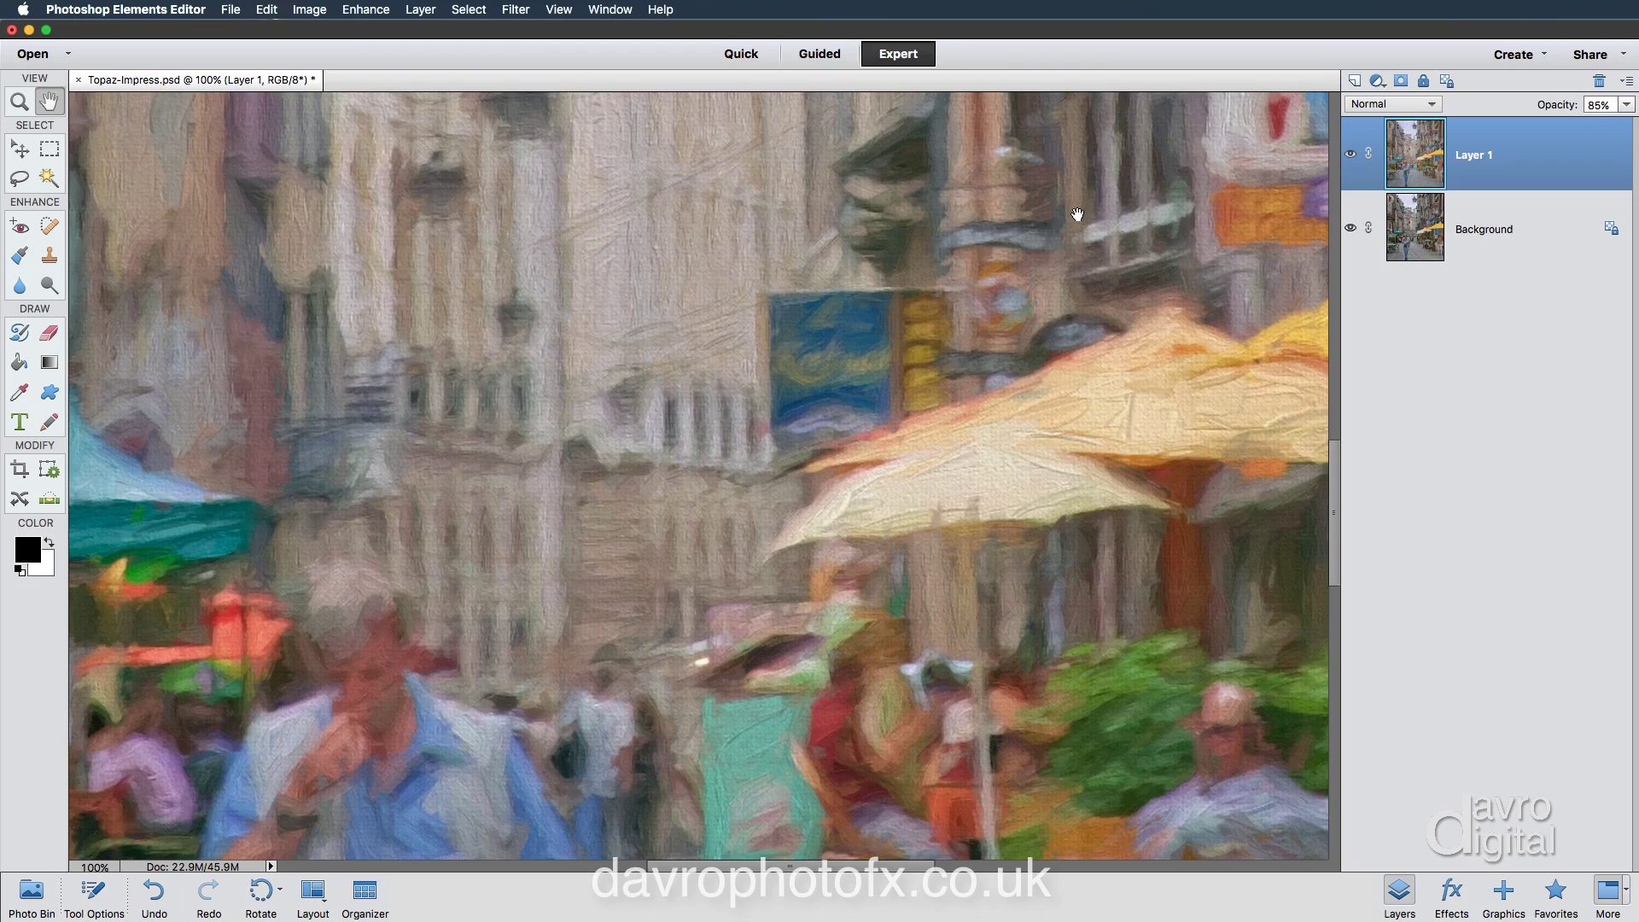
pyautogui.moveTo(1074, 209); pyautogui.dragTo(1045, 632)
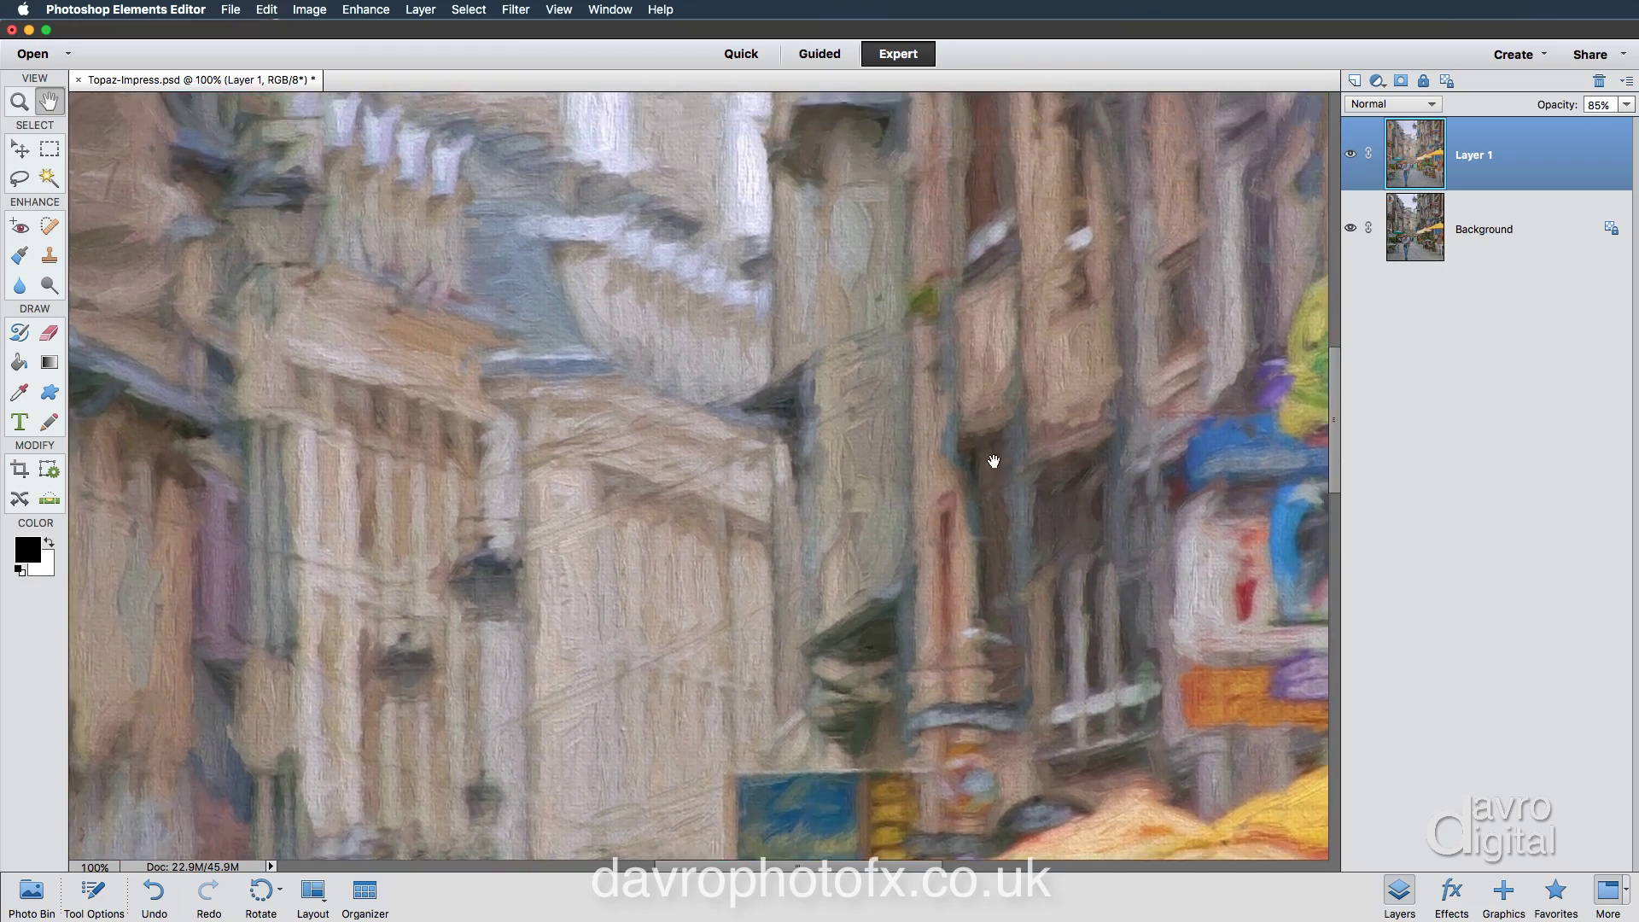
pyautogui.moveTo(991, 460); pyautogui.dragTo(1077, 479)
pyautogui.press('super+0')
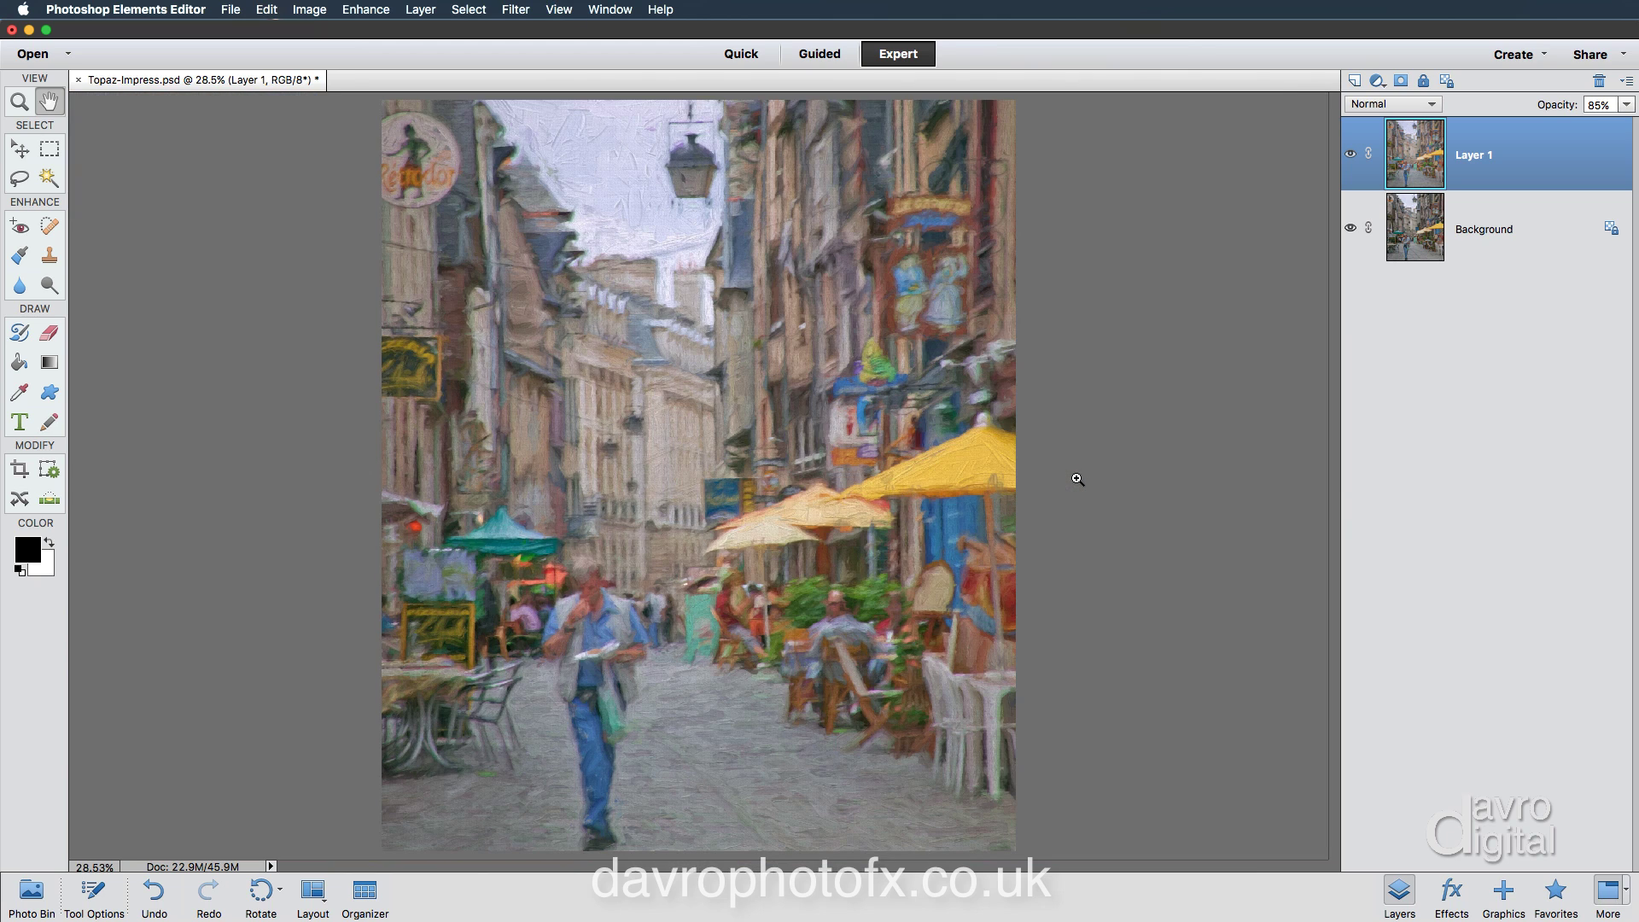